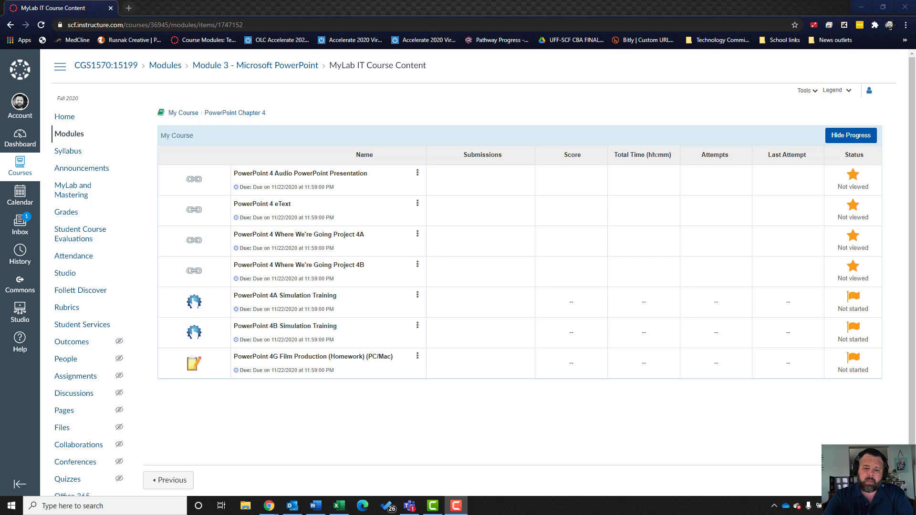
Step: Launch the 'PowerPoint 4G Film Production (Homework)' assignment from the Canvas module list
left_click(341, 358)
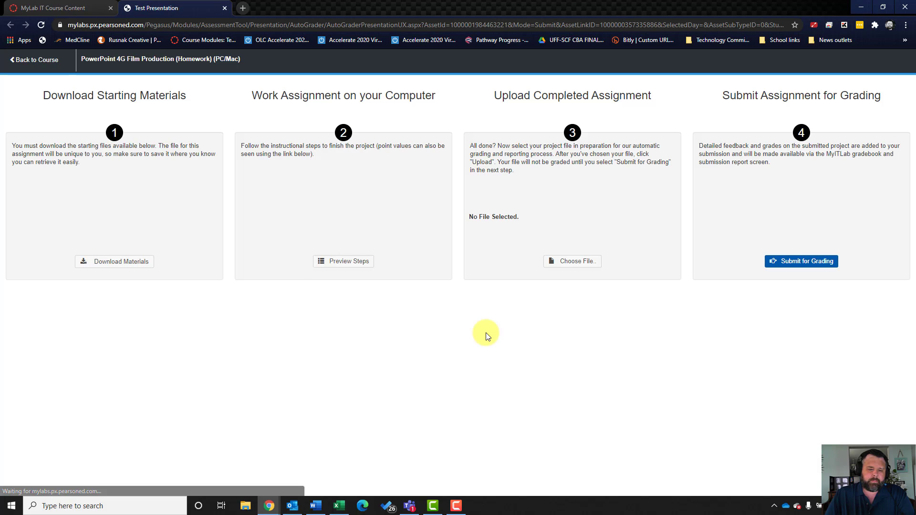
Step: Download the instructions, student presentation, result image and p04G_Film picture, then open the student presentation
left_click(99, 262)
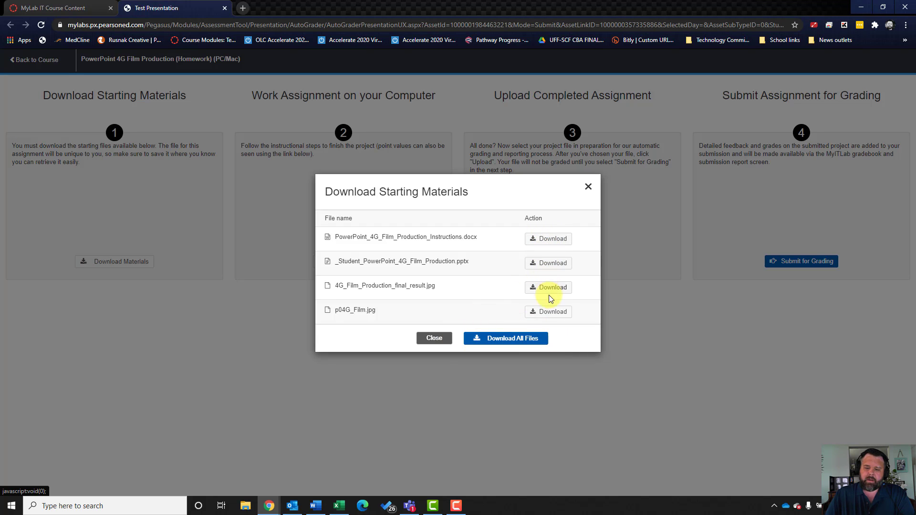
left_click(549, 238)
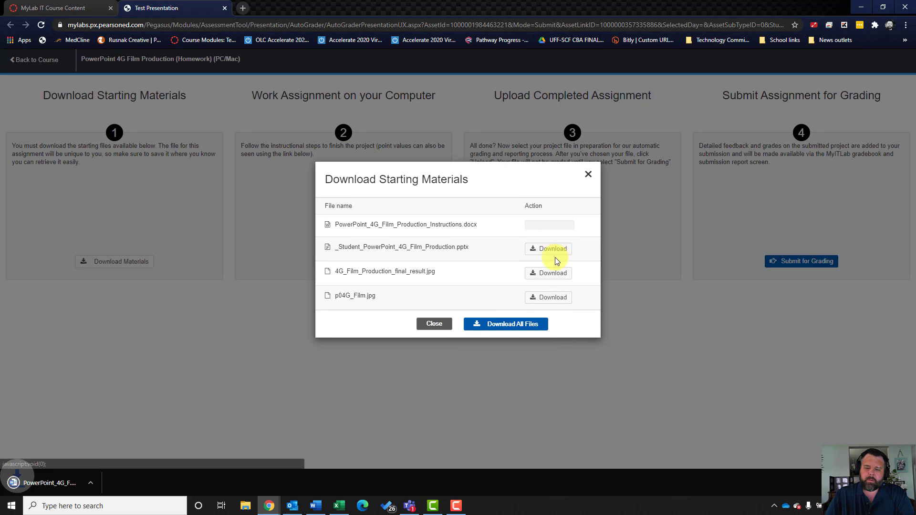
left_click(555, 252)
left_click(553, 272)
left_click(555, 297)
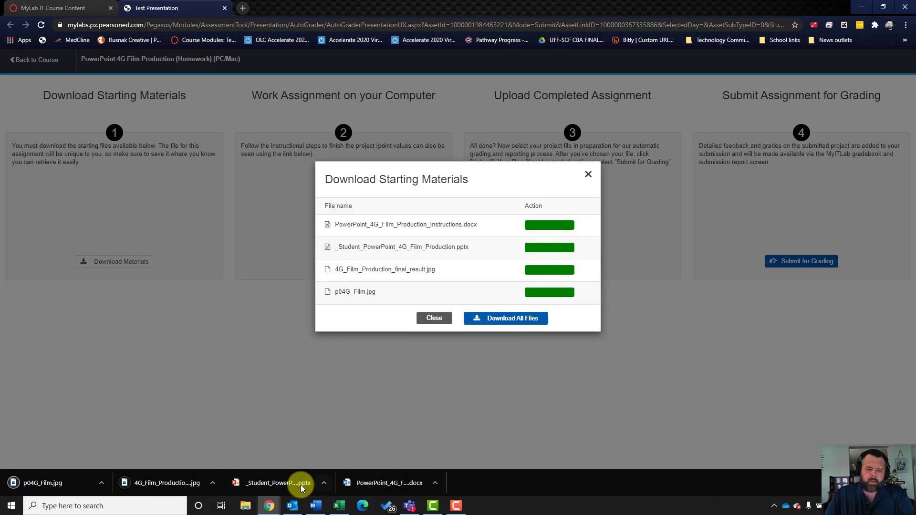
left_click(301, 484)
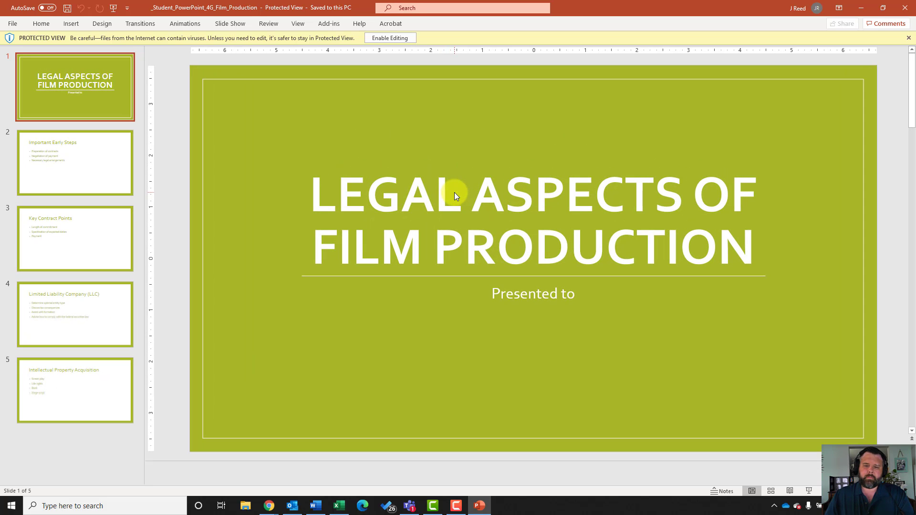
Step: Enable editing and save the presentation to this PC as a PowerPoint Template (*.potx)
left_click(376, 38)
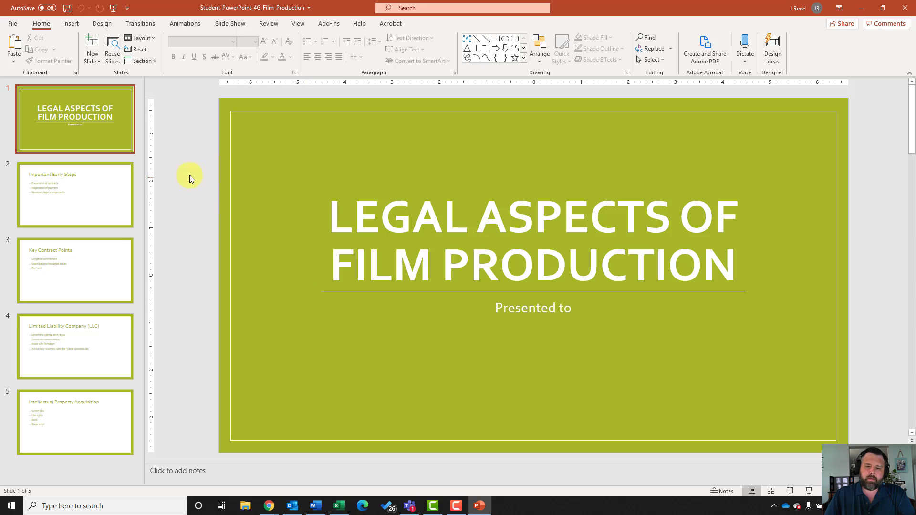
left_click(12, 25)
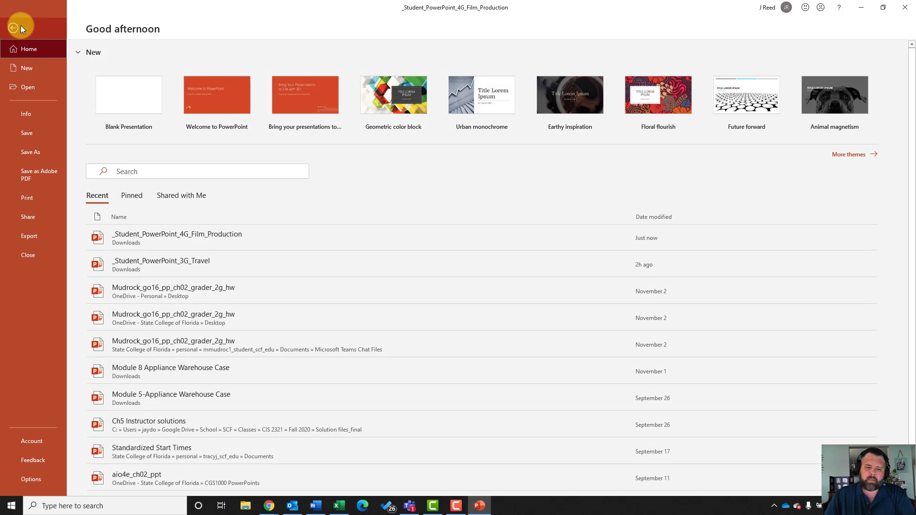
left_click(34, 153)
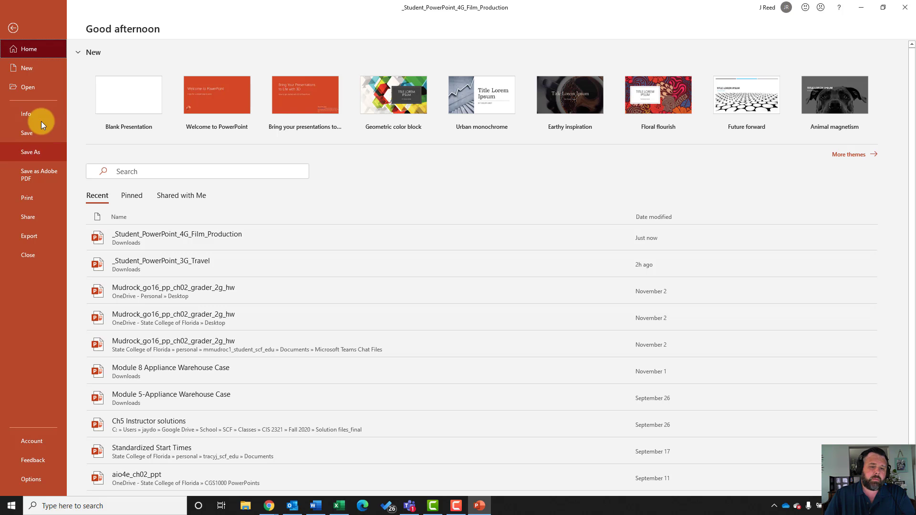
left_click(32, 152)
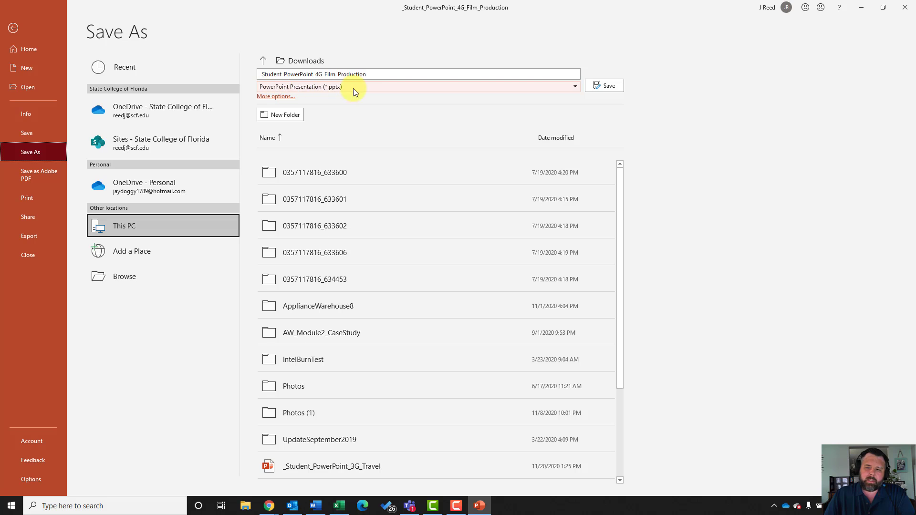
left_click(554, 86)
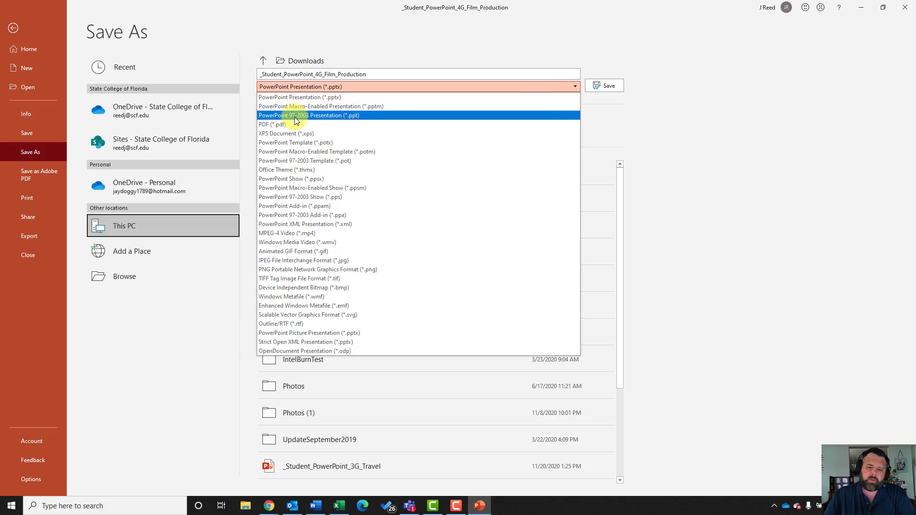
left_click(312, 143)
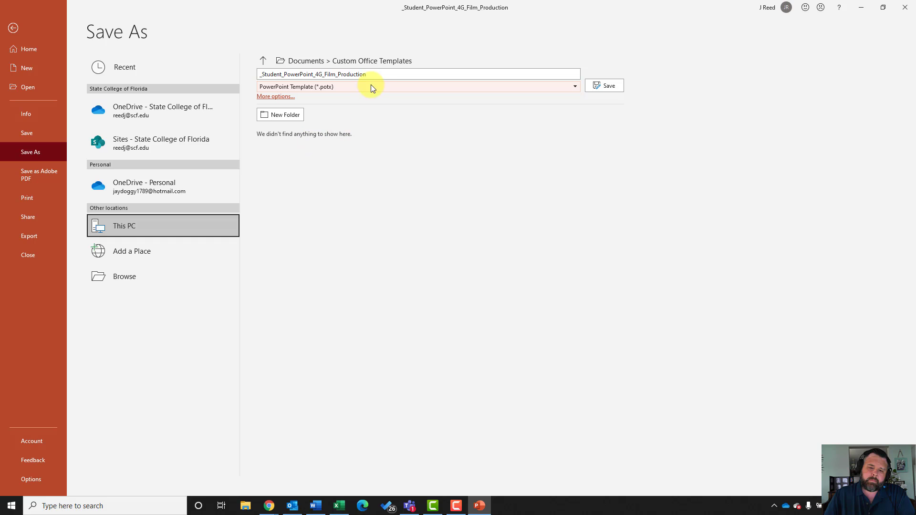
left_click(609, 87)
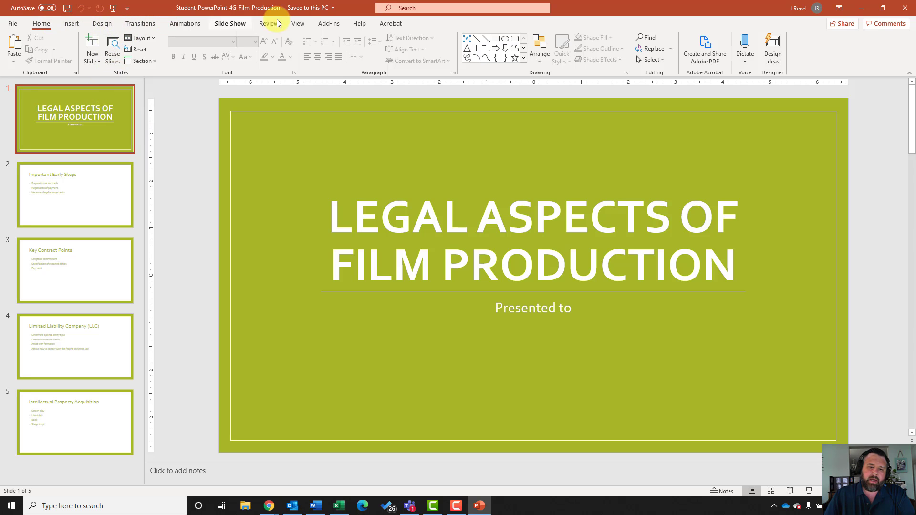
Step: Switch to Slide Master view and select the top master slide used by all slides
left_click(306, 28)
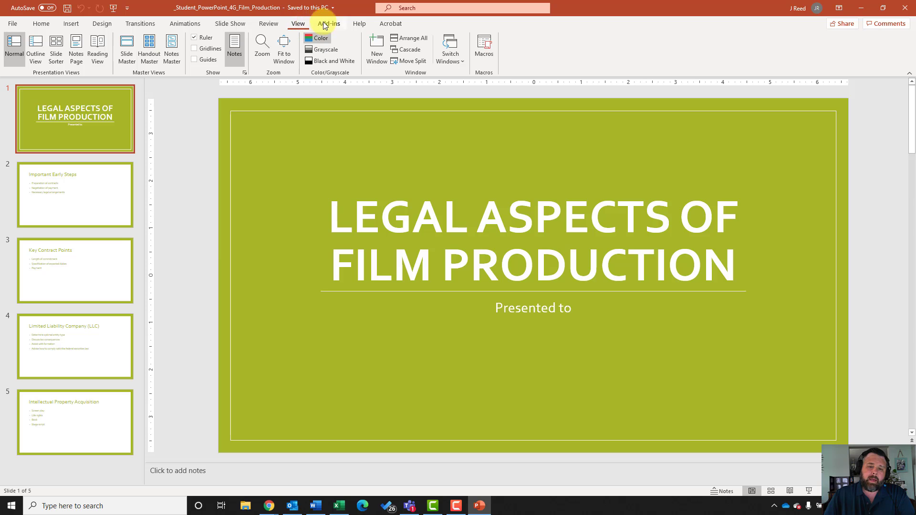
left_click(126, 52)
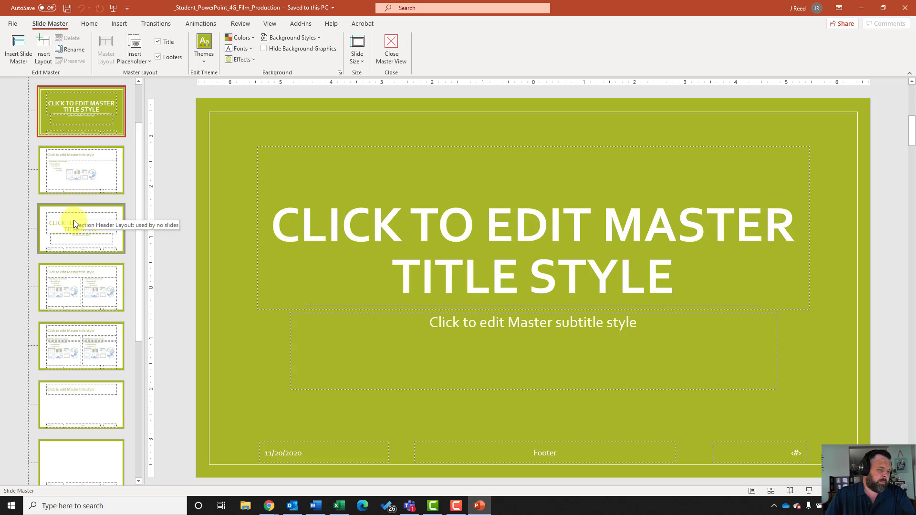
scroll(78, 227, "up", 1)
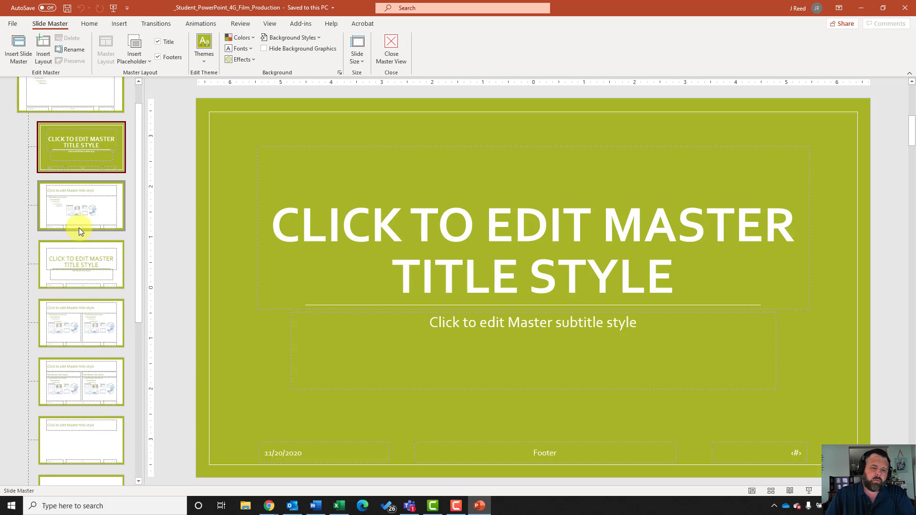
scroll(79, 227, "up", 1)
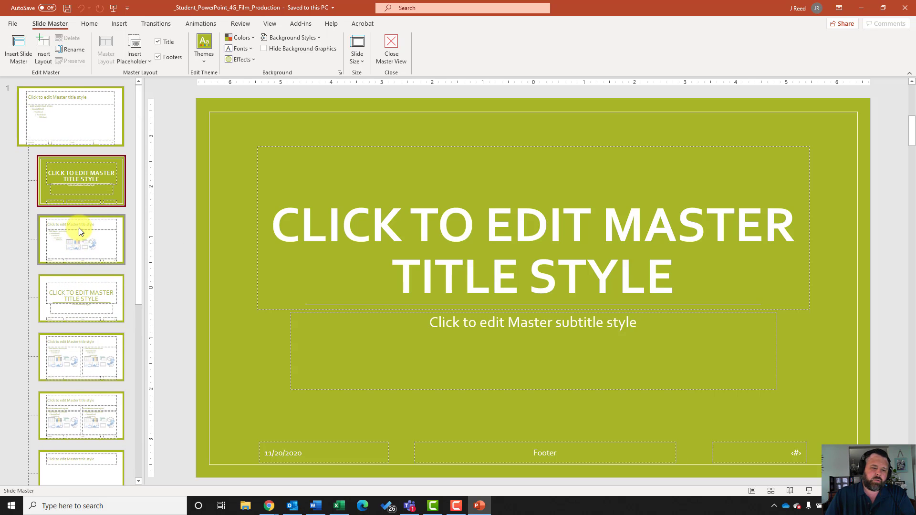
left_click(92, 123)
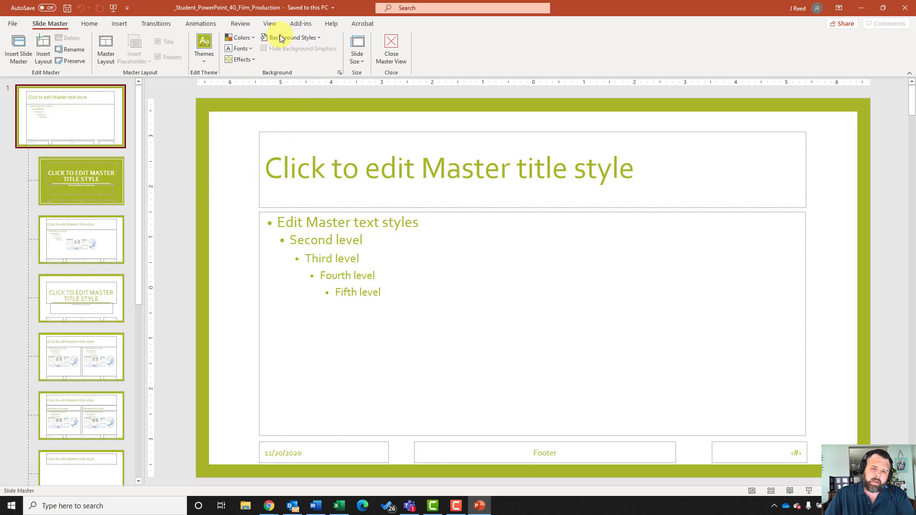
Step: Apply Background Style 2 to the slide master and open the Format Background pane
left_click(316, 38)
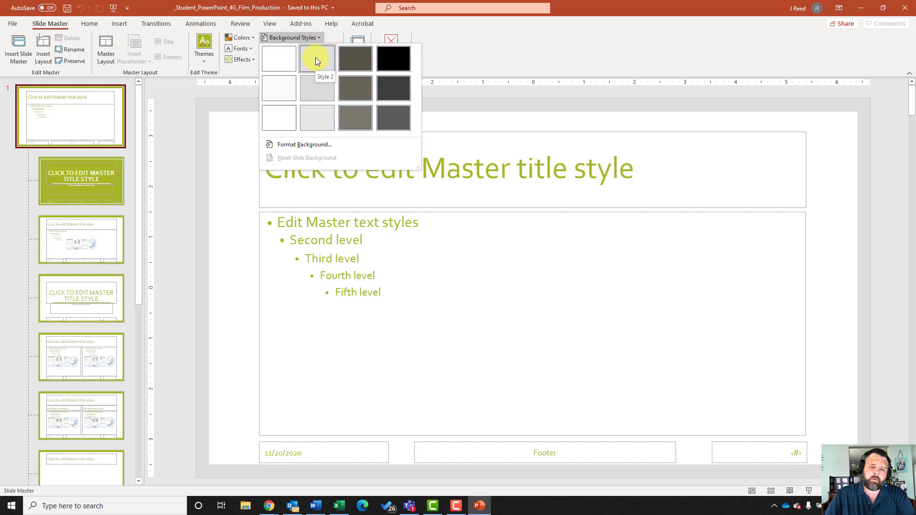
left_click(316, 57)
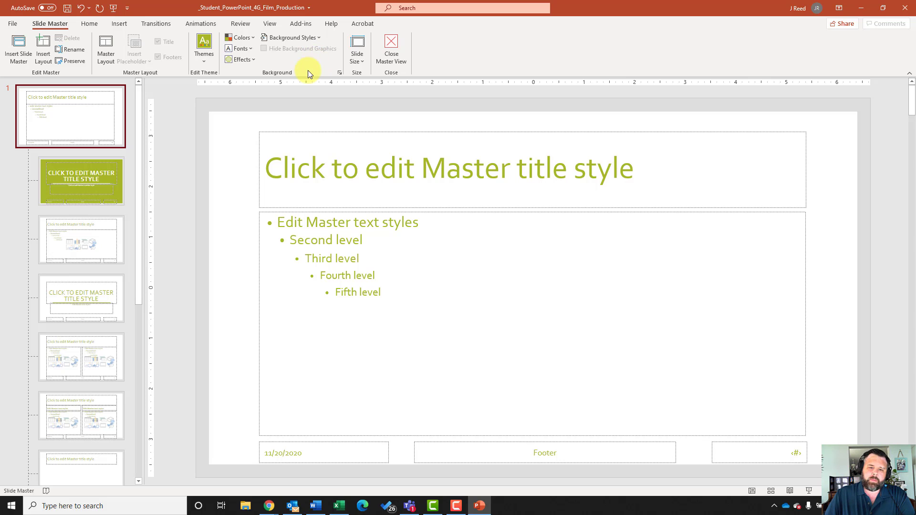
left_click(310, 37)
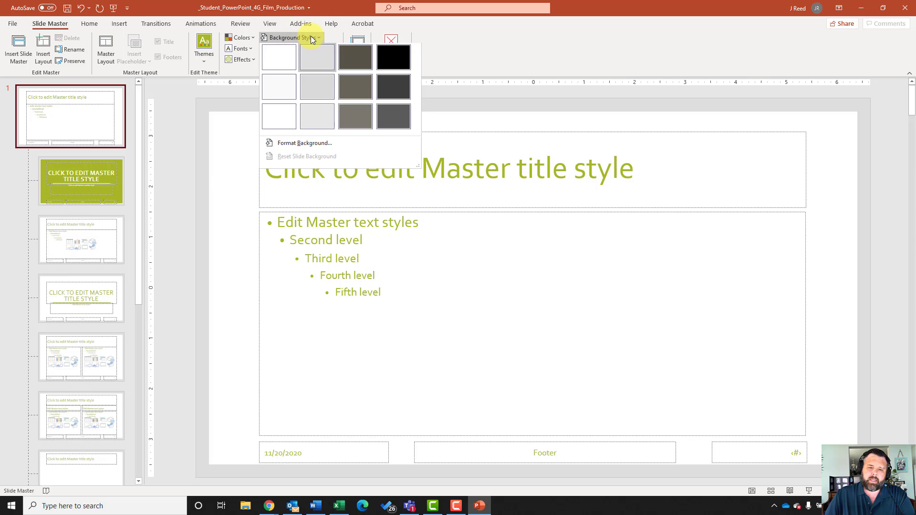
left_click(301, 144)
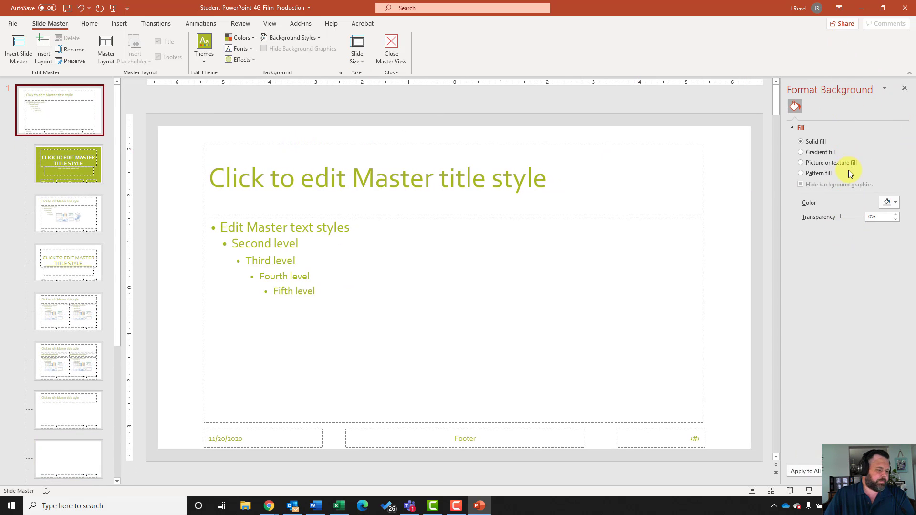
Step: Switch the master background to a gradient fill with stops positioned at 25% and 75%
left_click(801, 153)
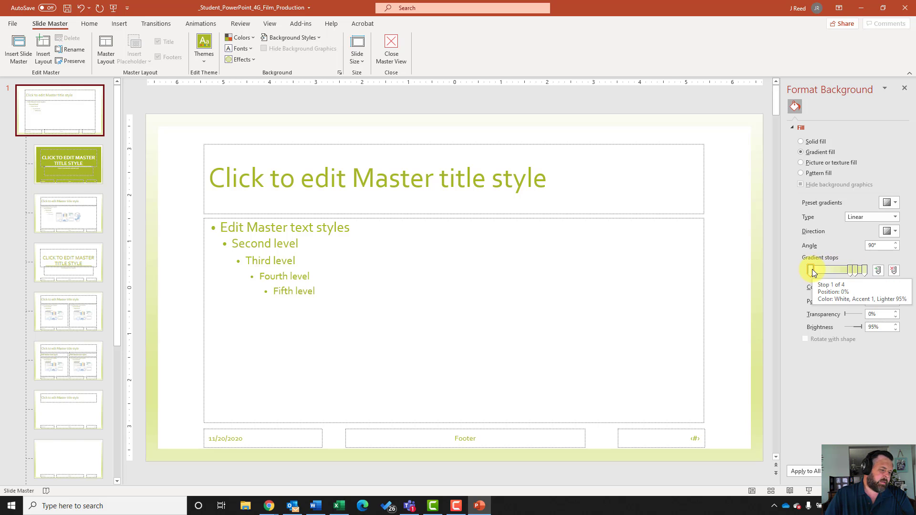
left_click(850, 271)
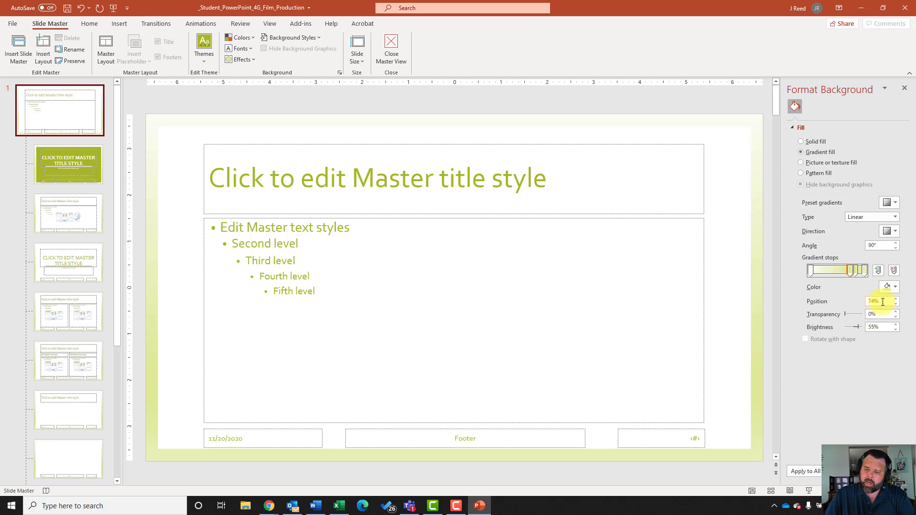
left_click_drag(879, 301, 857, 300)
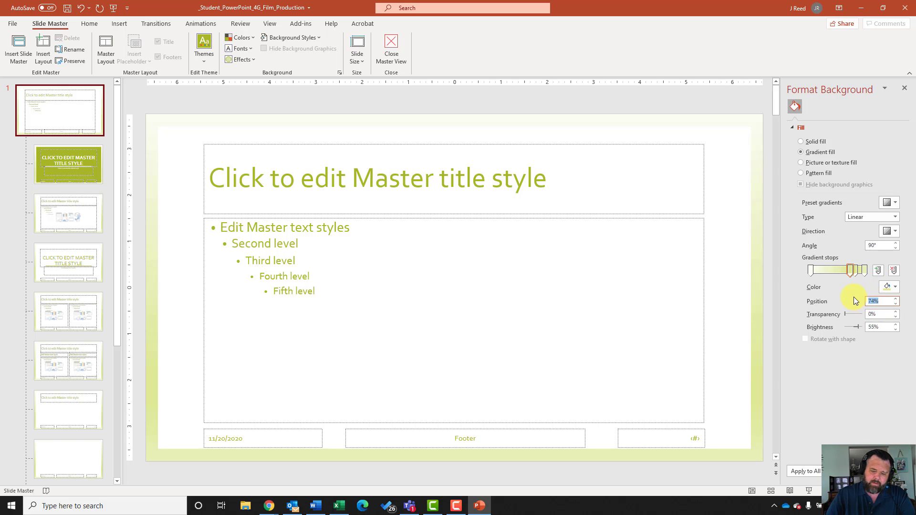
type("25")
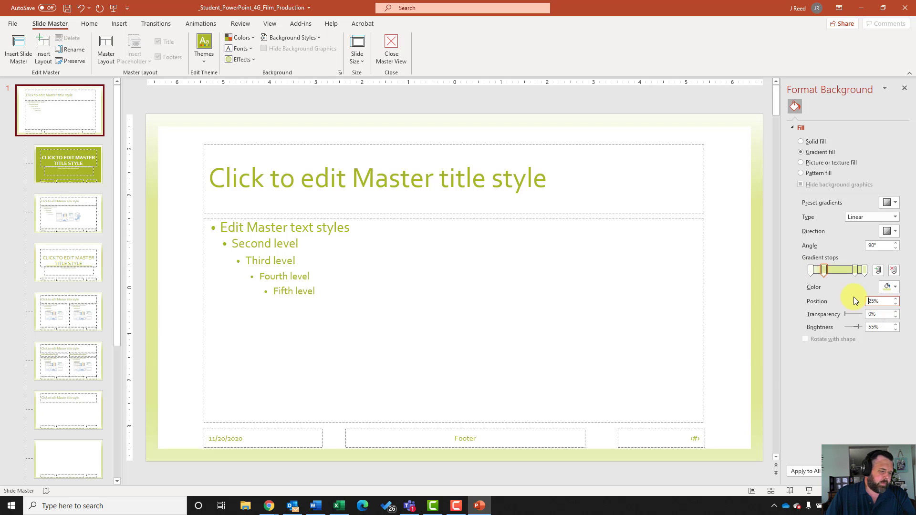
left_click(855, 270)
left_click_drag(885, 300, 854, 301)
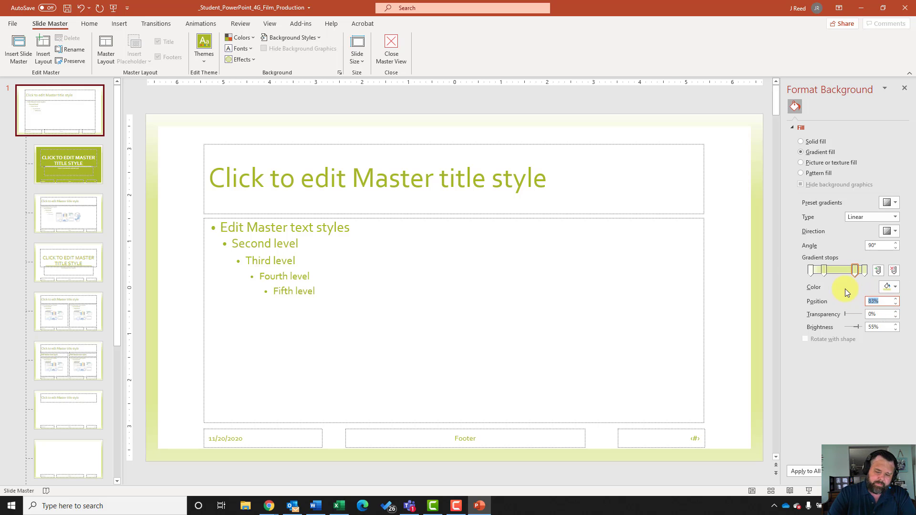
type("75")
key("Return")
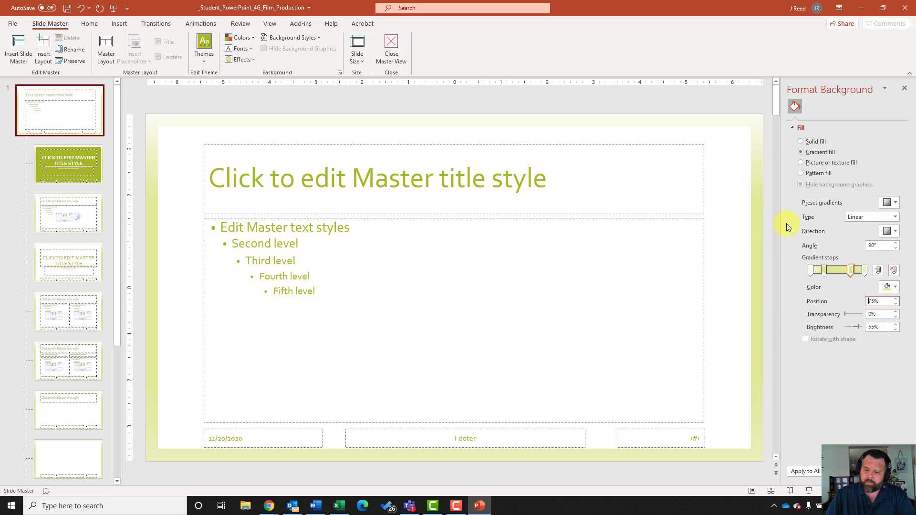
Step: Colour the 75% stop Aqua, Accent 4, Lighter 60% and close the Format Background pane
left_click(887, 287)
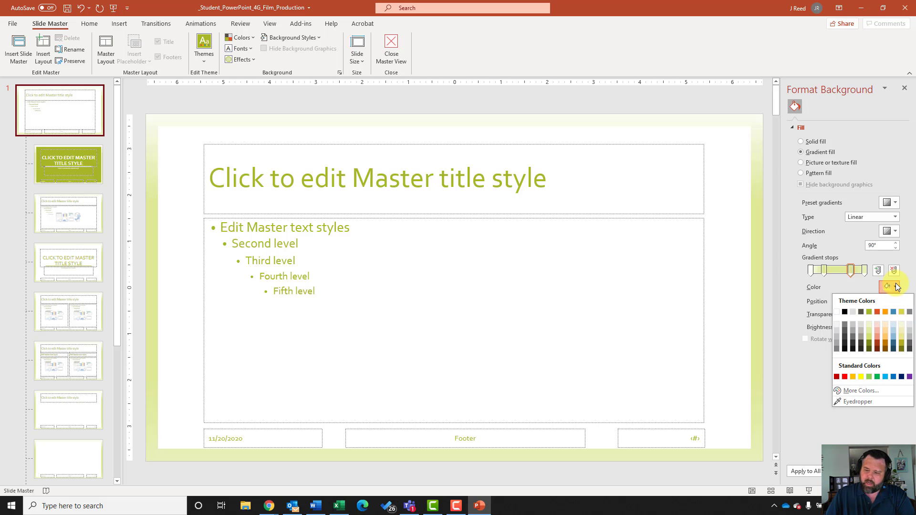
left_click(895, 333)
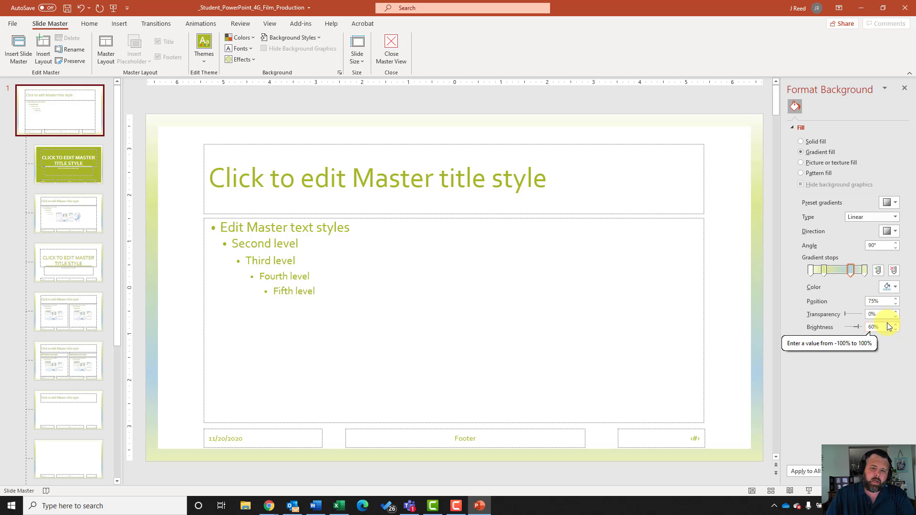
left_click(806, 472)
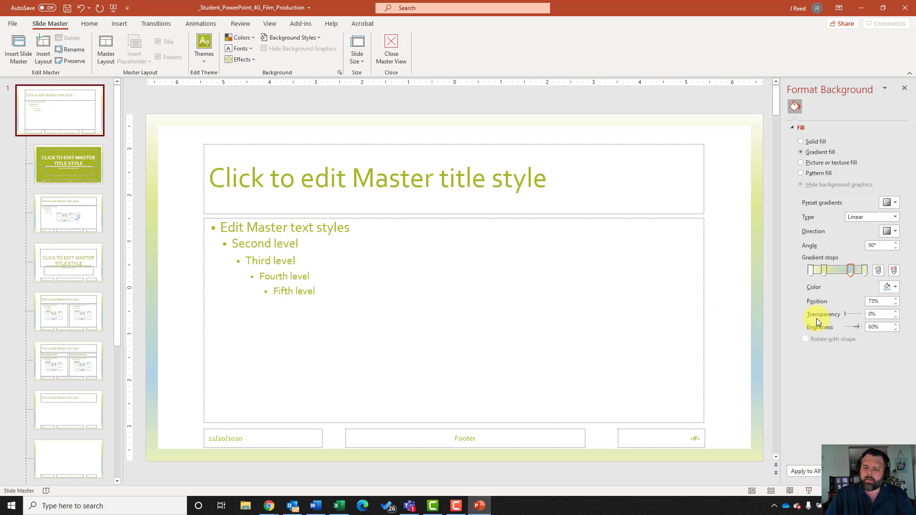
left_click(904, 89)
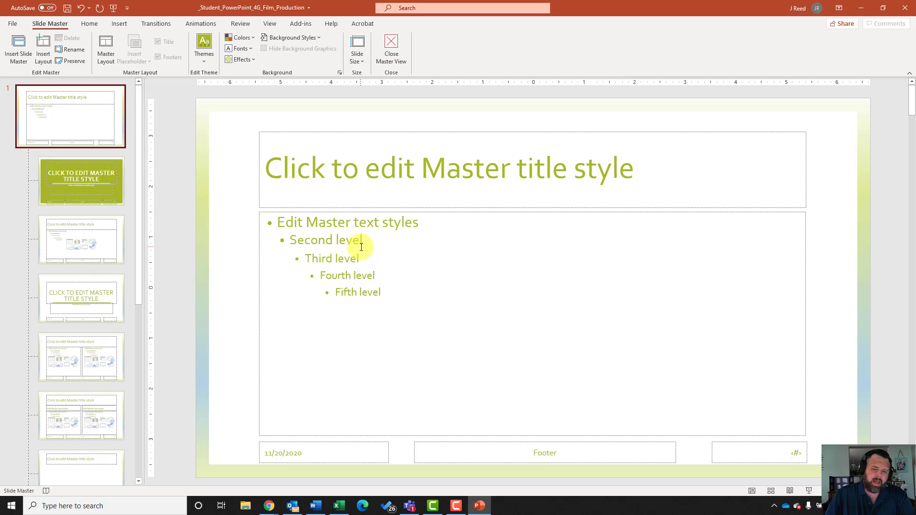
Step: Recolour the master's first-level 'Edit Master text styles' bullet dark blue through Bullets and Numbering
left_click(279, 222)
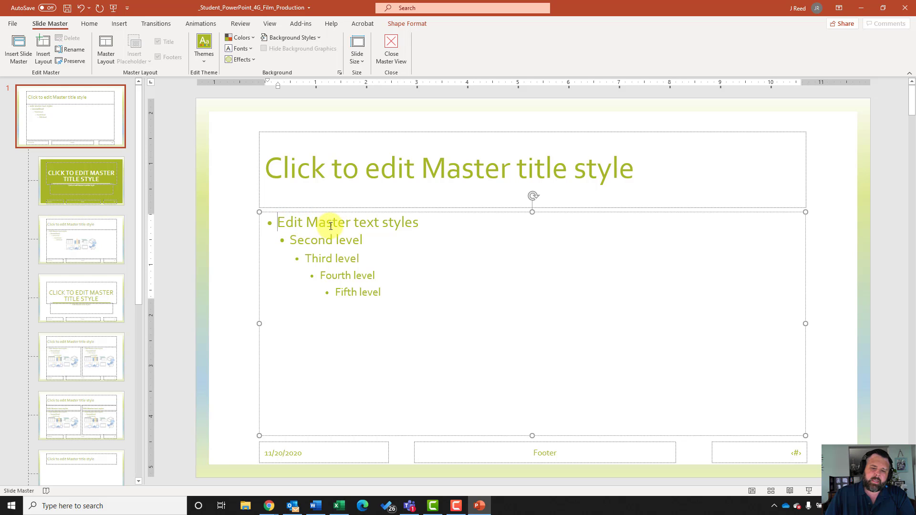
left_click_drag(420, 224, 259, 223)
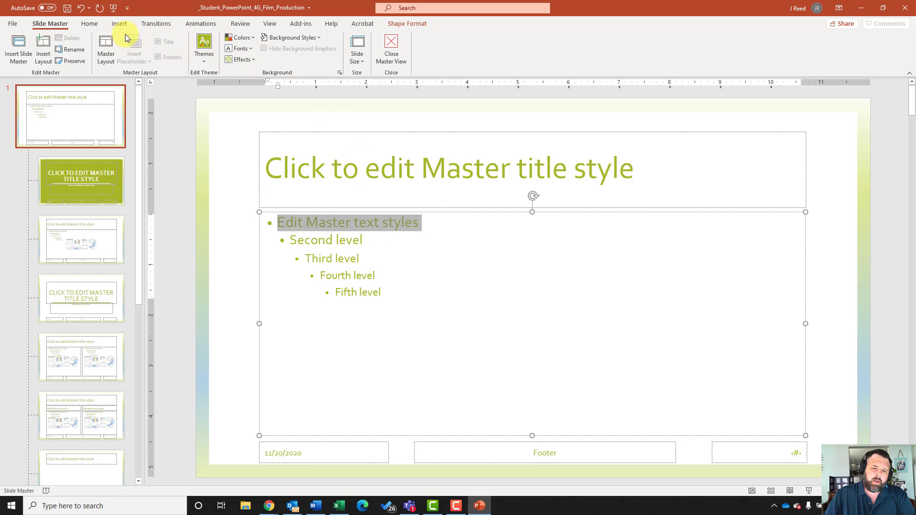
left_click(94, 24)
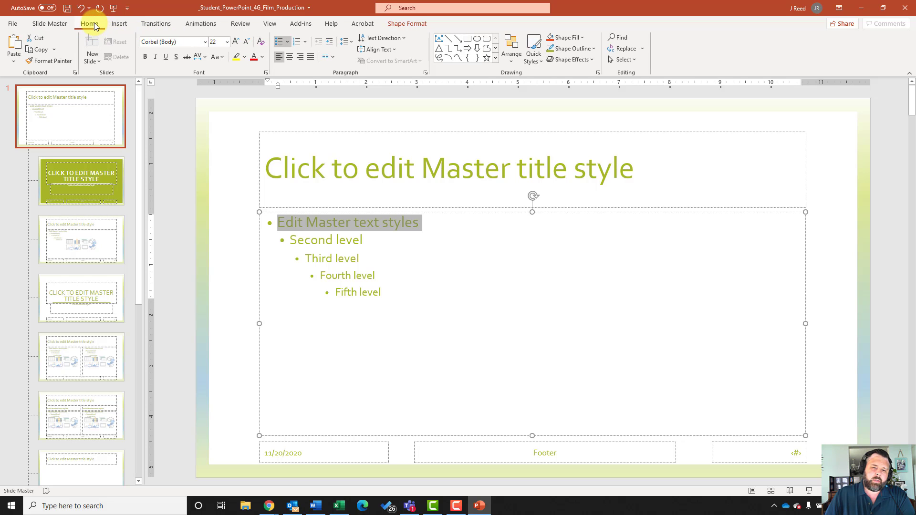
left_click(288, 43)
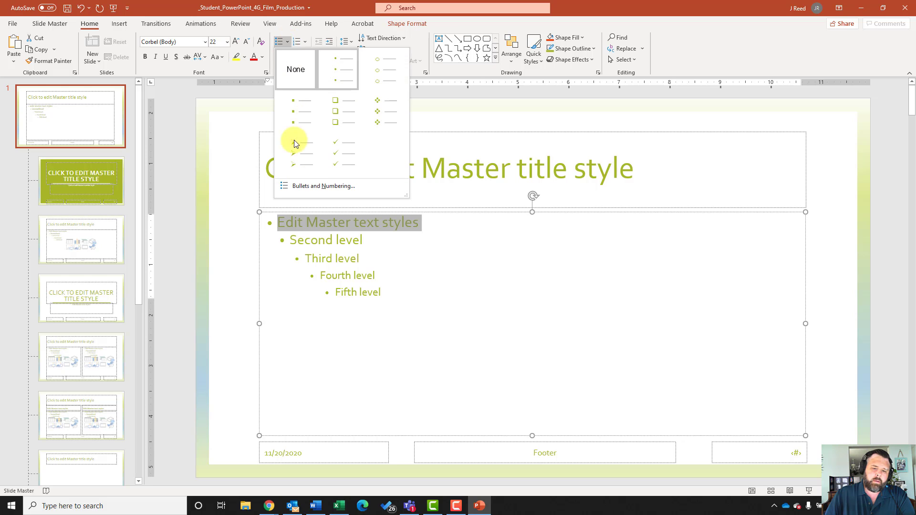
left_click(324, 185)
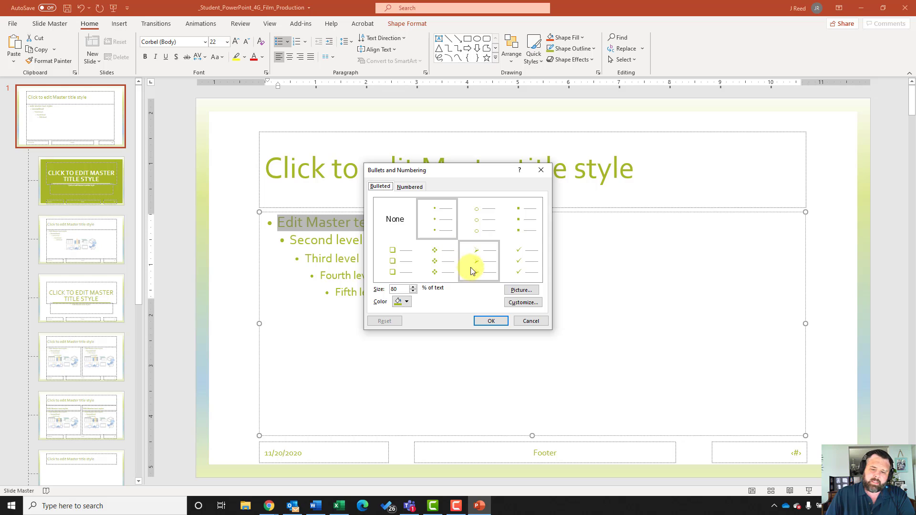
left_click(406, 302)
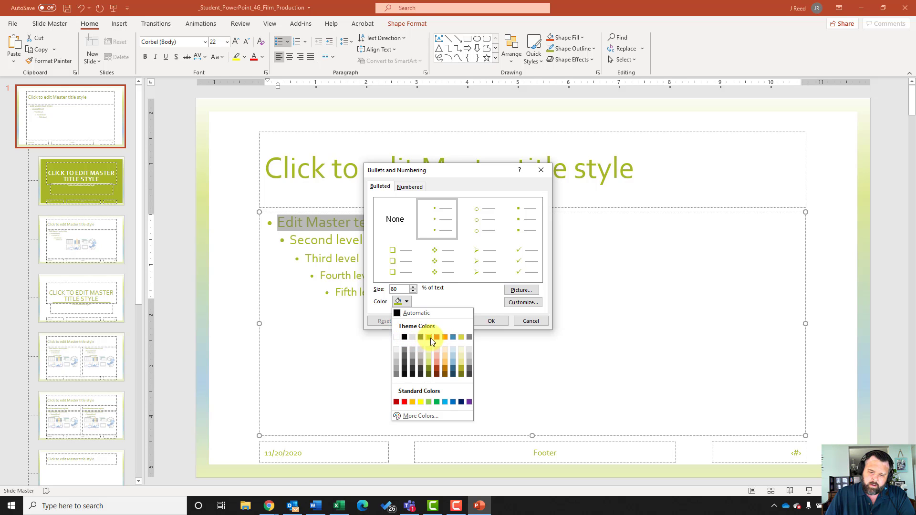
left_click(455, 375)
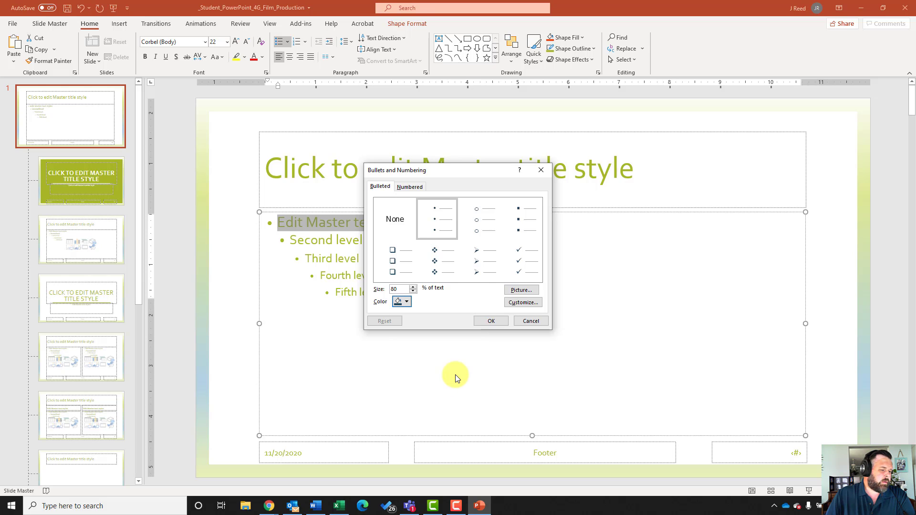
left_click(483, 322)
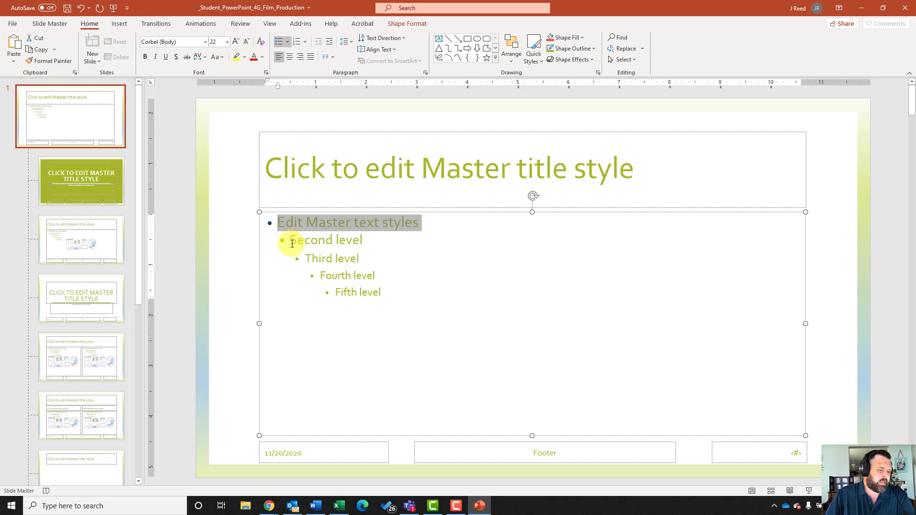
Step: Select the Title and Content layout under the slide master, with the Insert tab ready
left_click(88, 234)
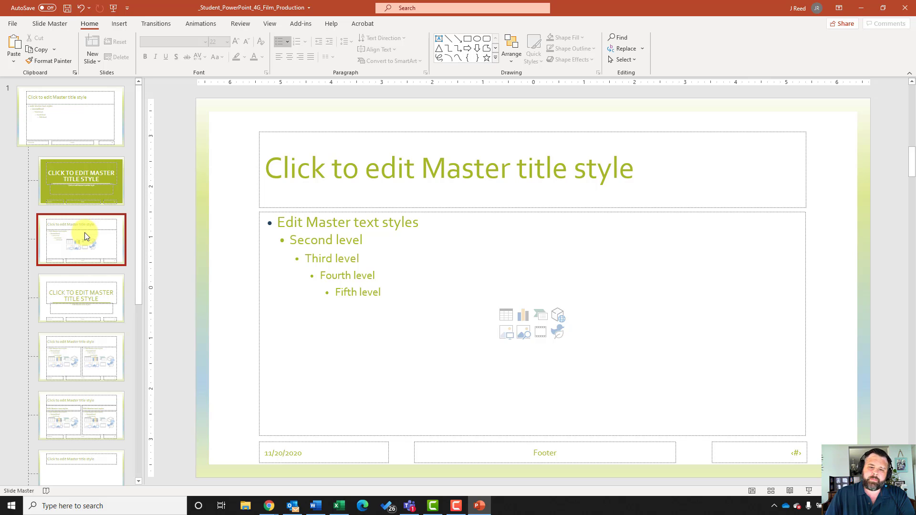
left_click(121, 25)
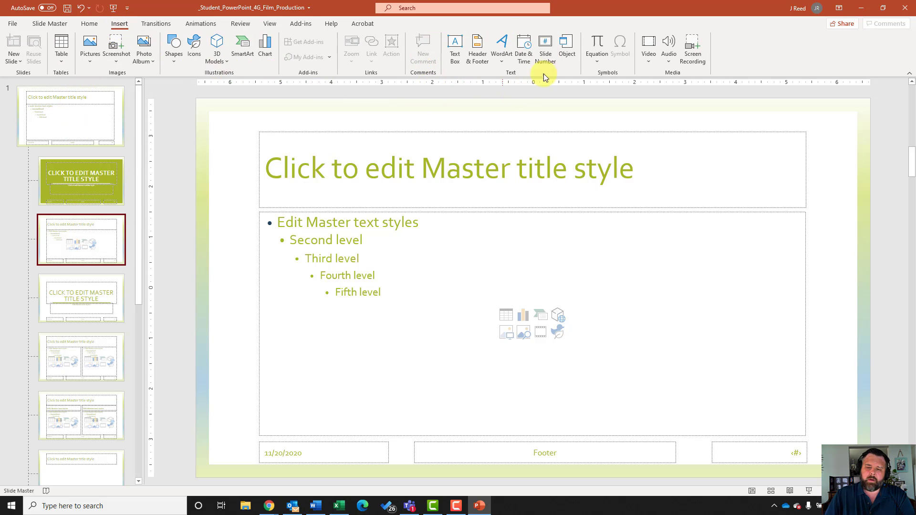
Step: Draw a text box at the layout's bottom left reading 'Thompson Henderson Law Partners'
left_click(454, 53)
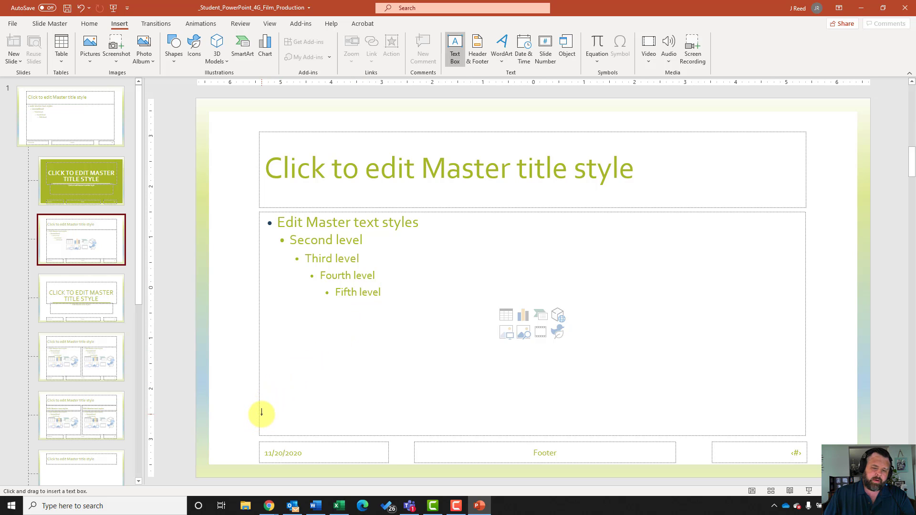
left_click_drag(260, 415, 414, 432)
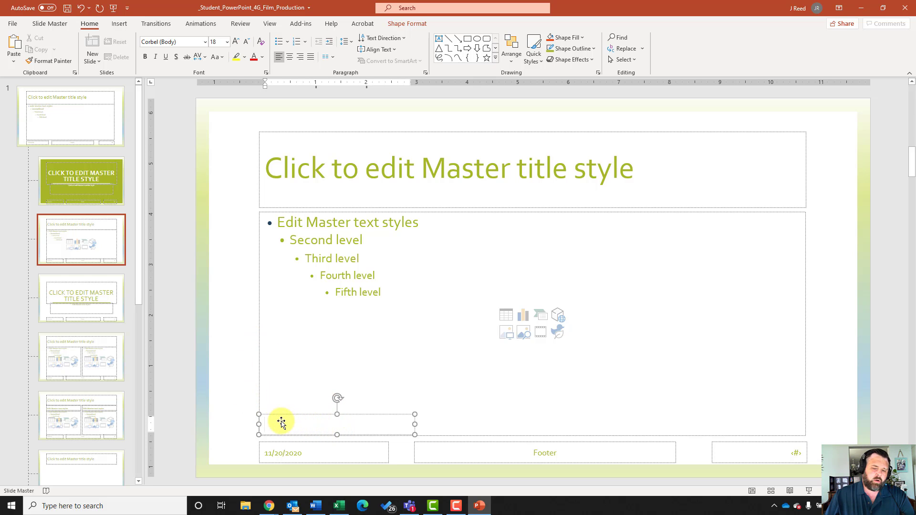
left_click(299, 424)
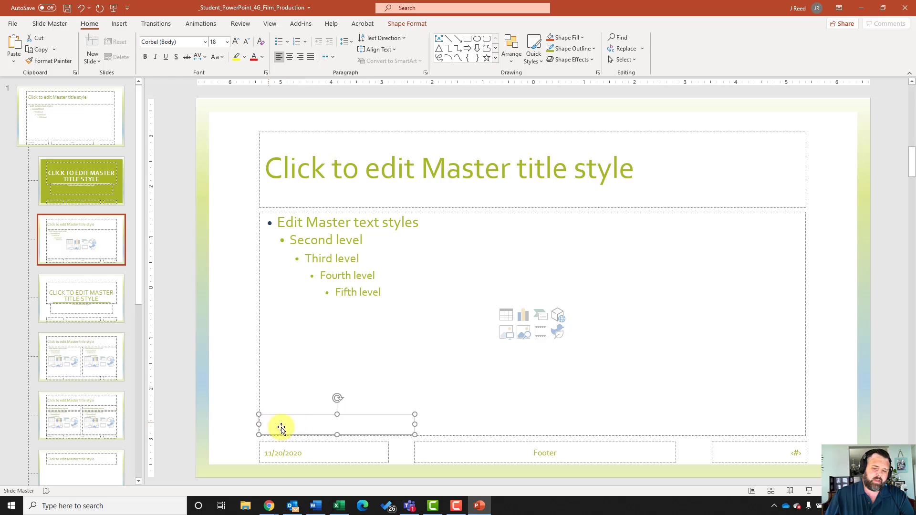
left_click(296, 429)
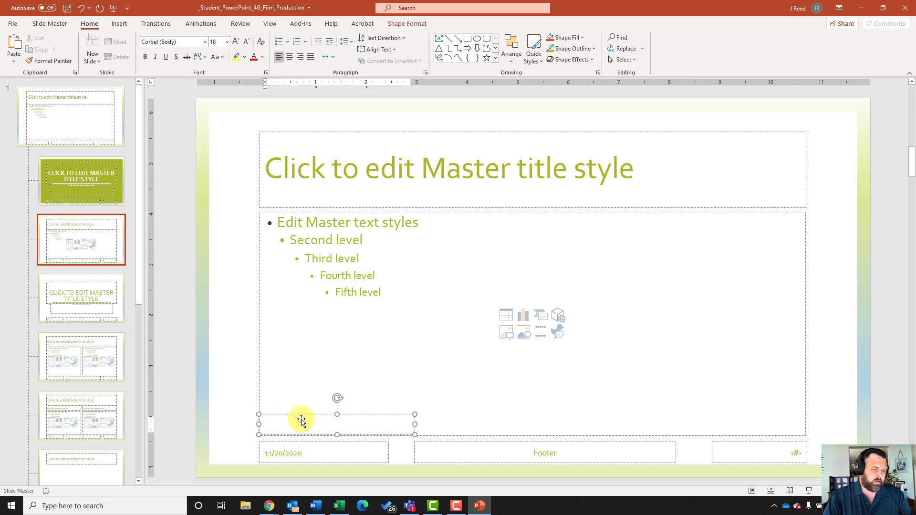
type("Thompson")
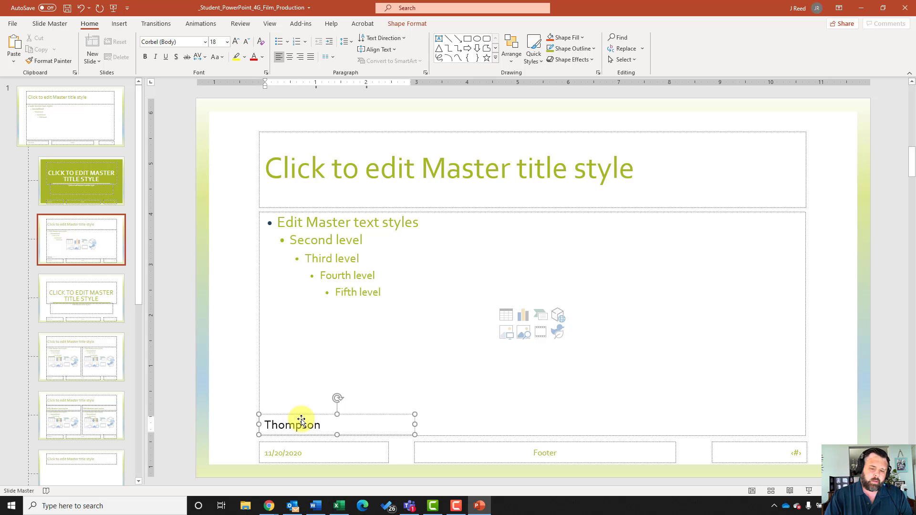
type(" Hend")
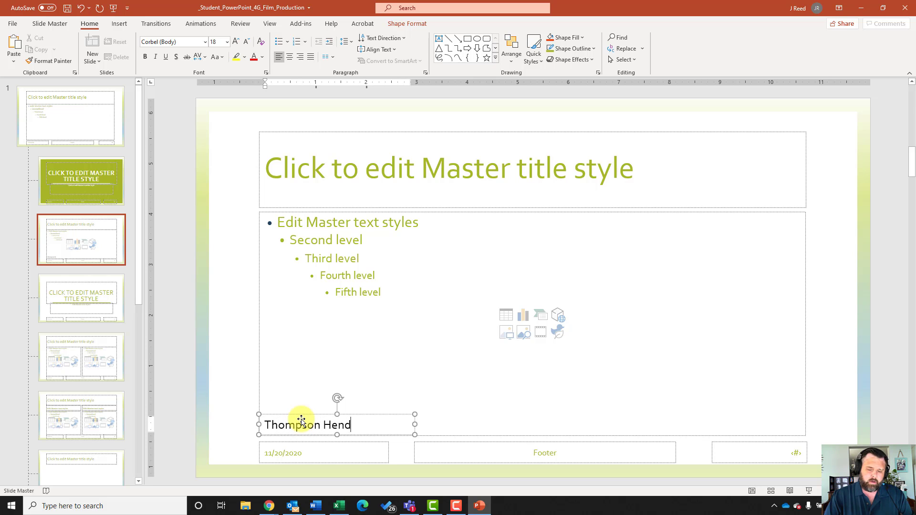
type("erson Law")
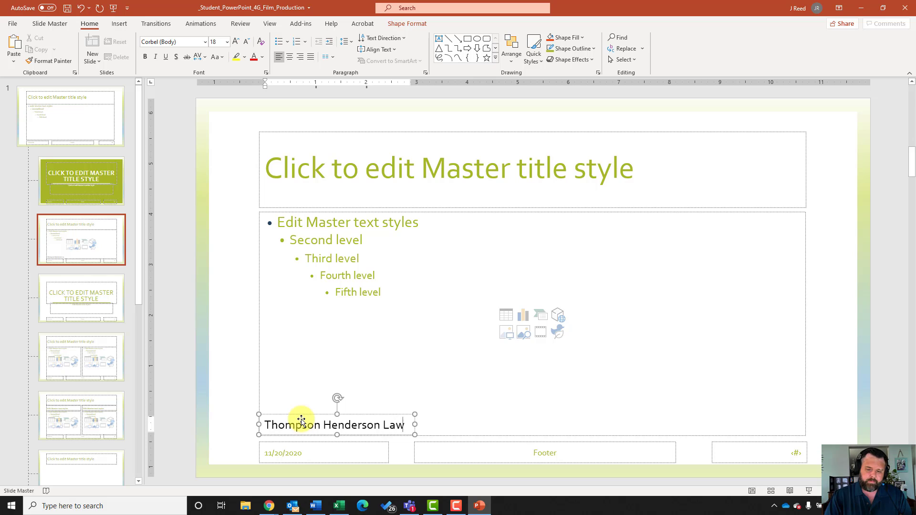
type(" Partners")
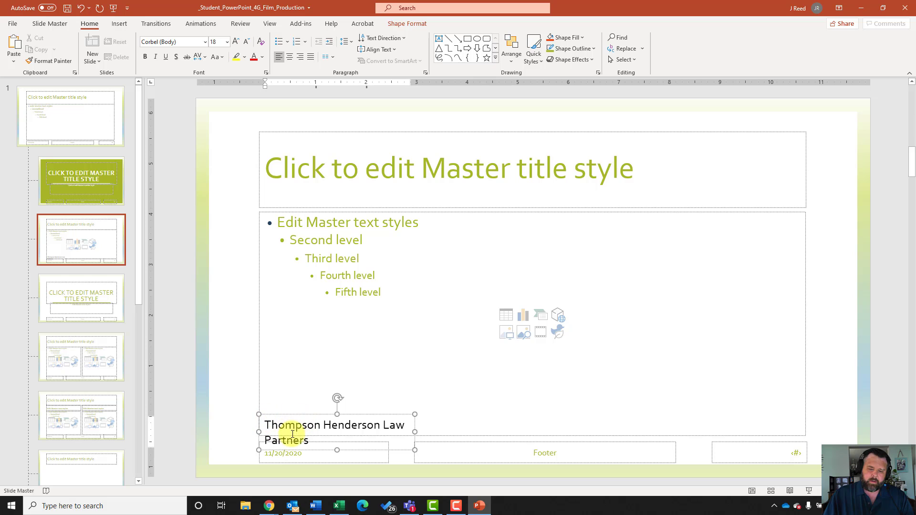
Step: Make the 'Thompson Henderson Law Partners' text 12 pt, bold and centred, then select its box
left_click_drag(316, 440, 268, 422)
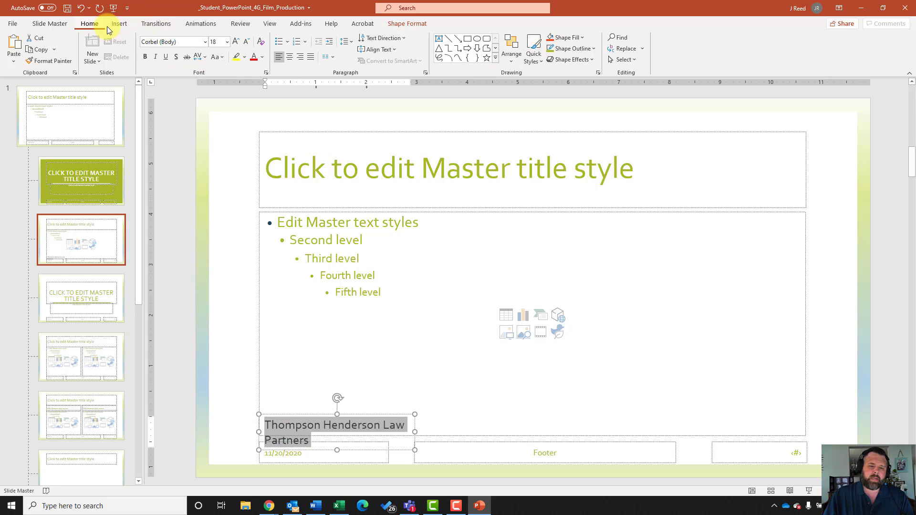
left_click(226, 41)
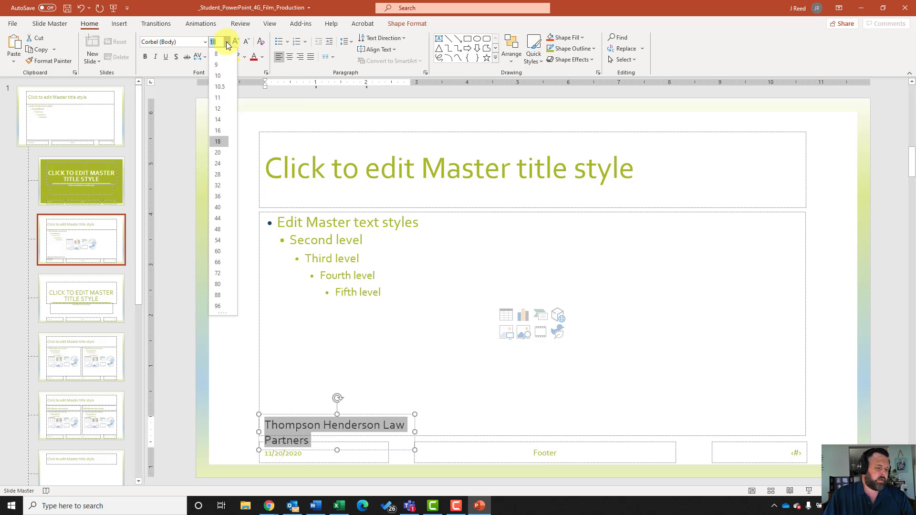
left_click(219, 109)
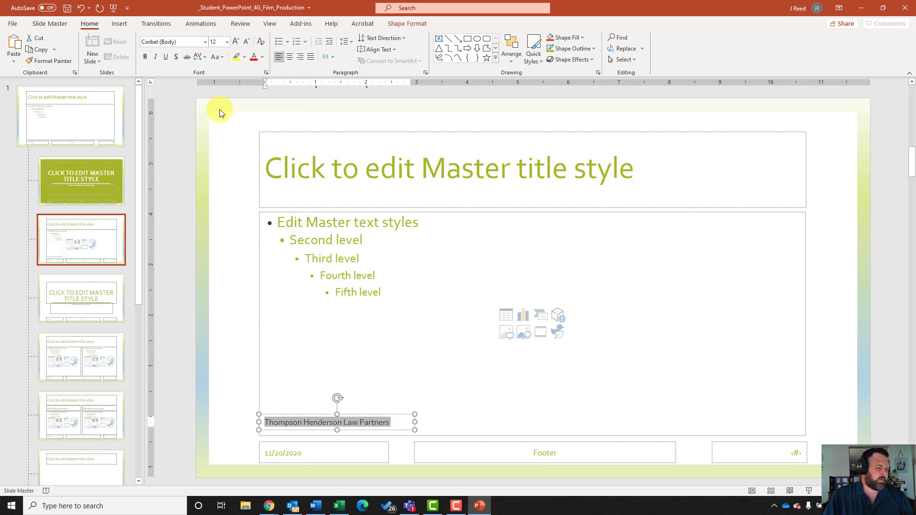
left_click(145, 57)
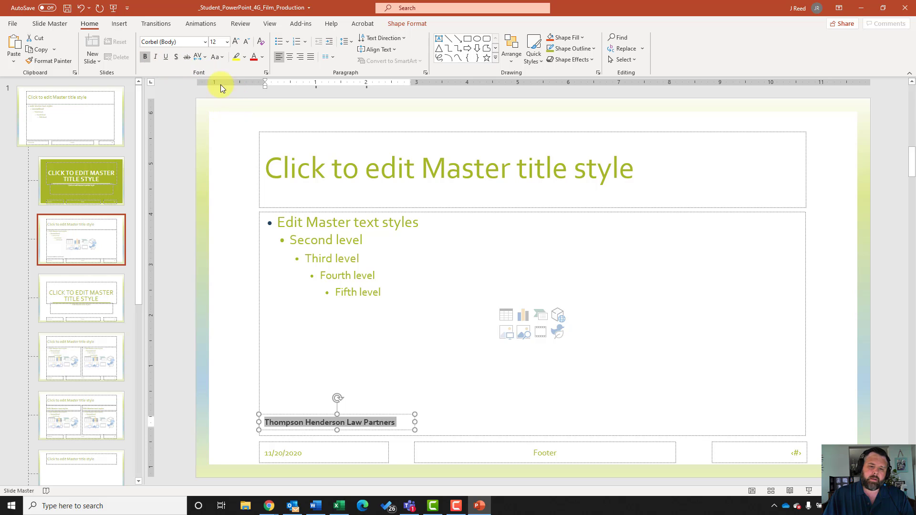
left_click(290, 57)
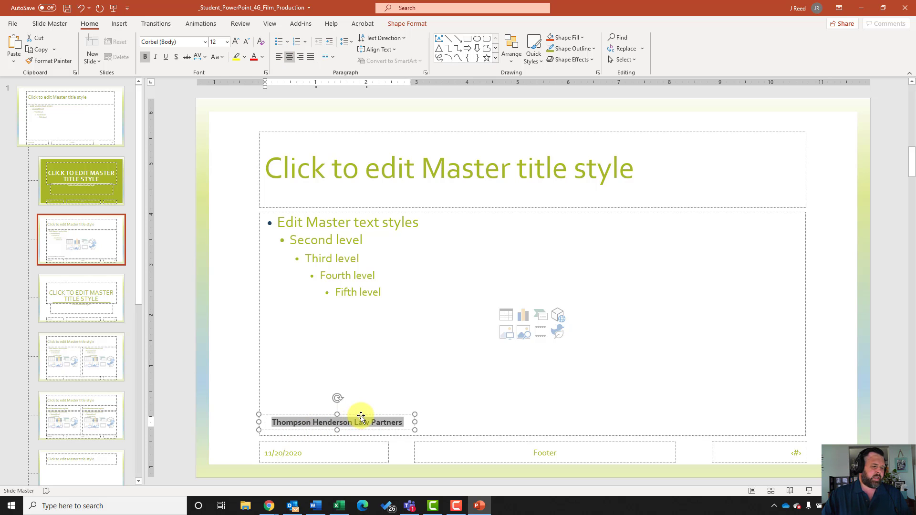
left_click(415, 414)
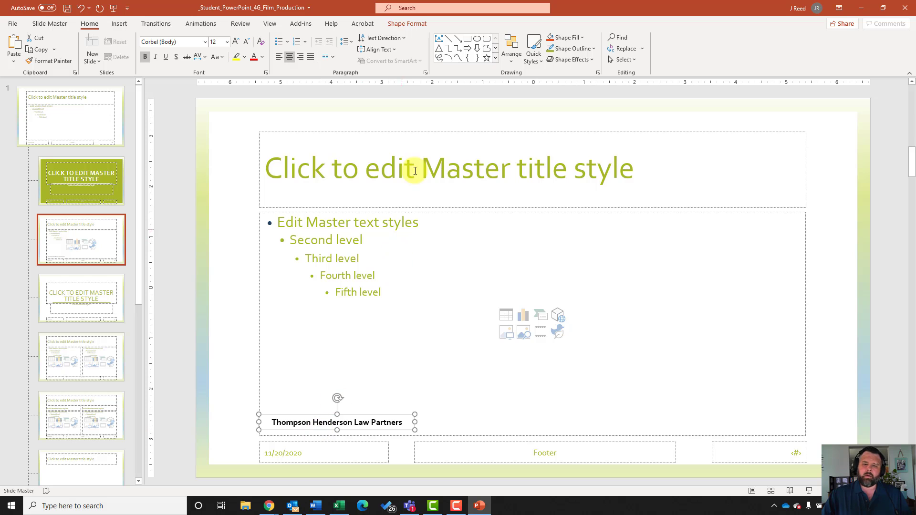
Step: Size the Thompson Henderson Law Partners footer box to 0.5" high and 6" wide
left_click(408, 23)
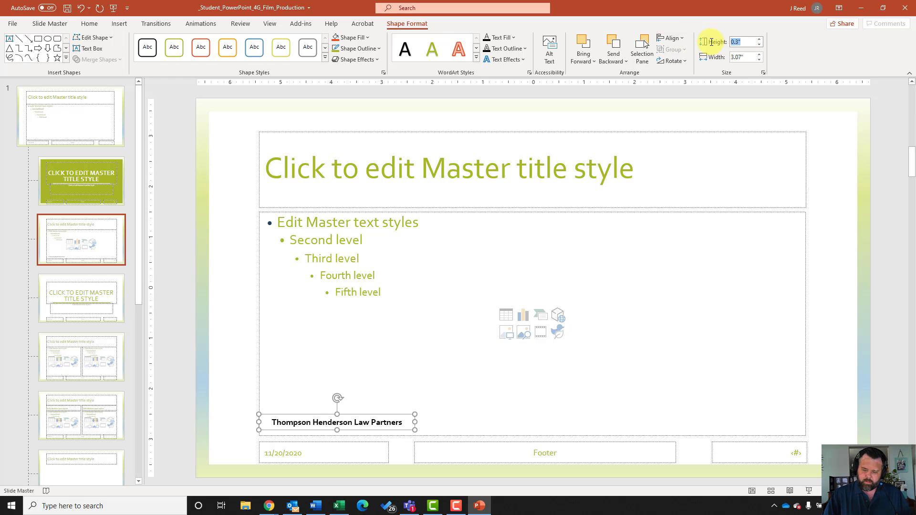
key("BackSpace")
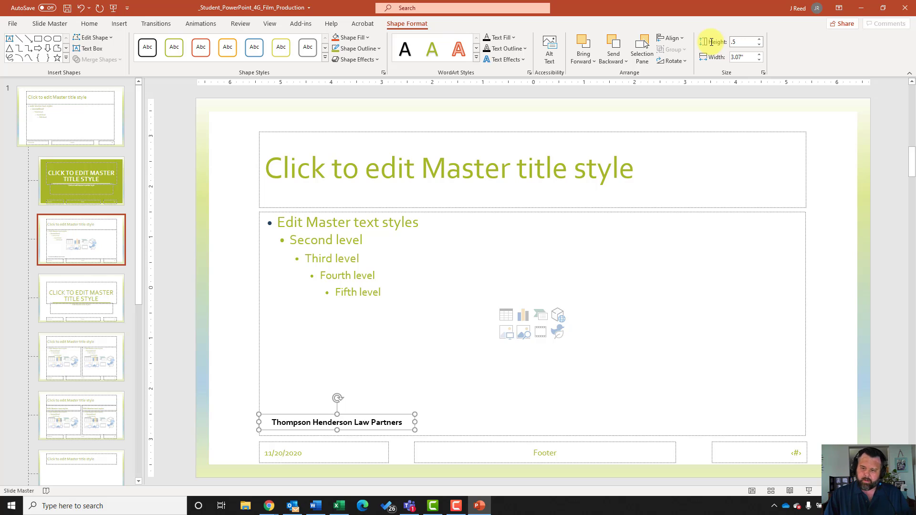
key("Return")
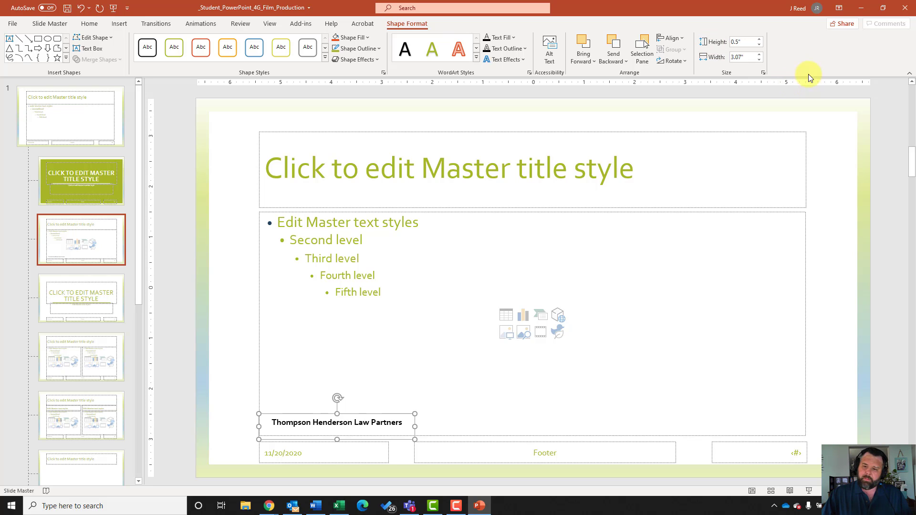
left_click(753, 54)
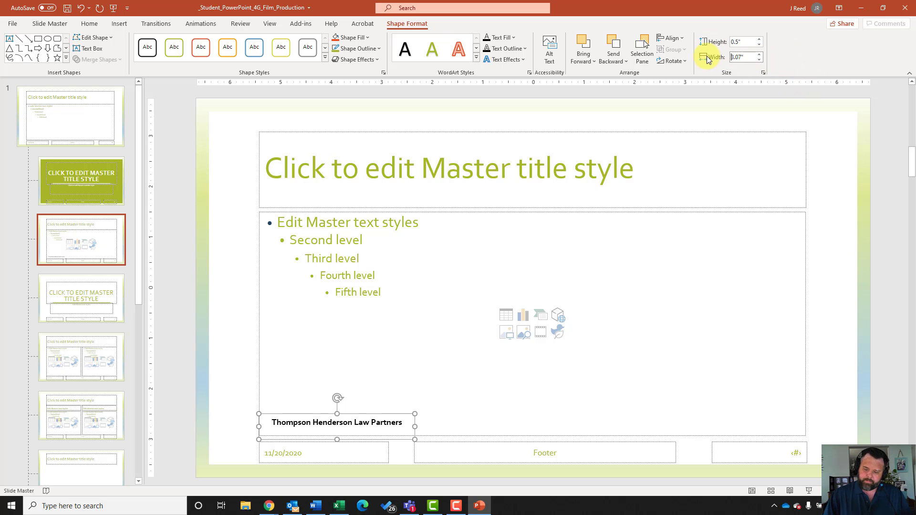
type("6")
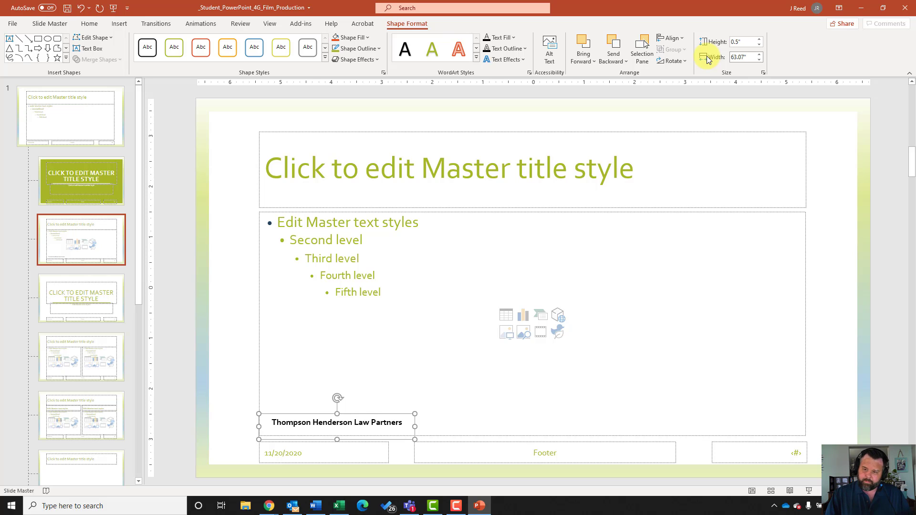
key("Delete")
key("Delete")
key("Delete")
key("Delete")
key("Return")
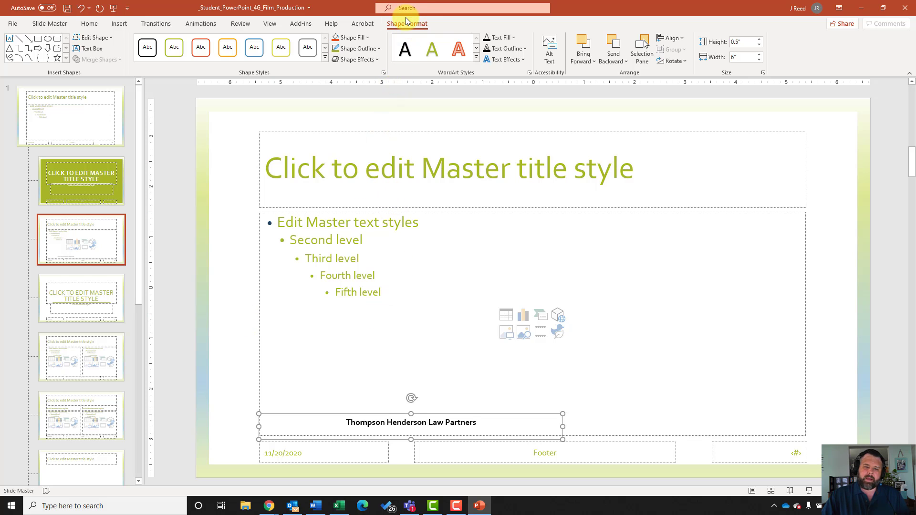
Step: Fill the footer box with the light Linear Down gradient
left_click(356, 38)
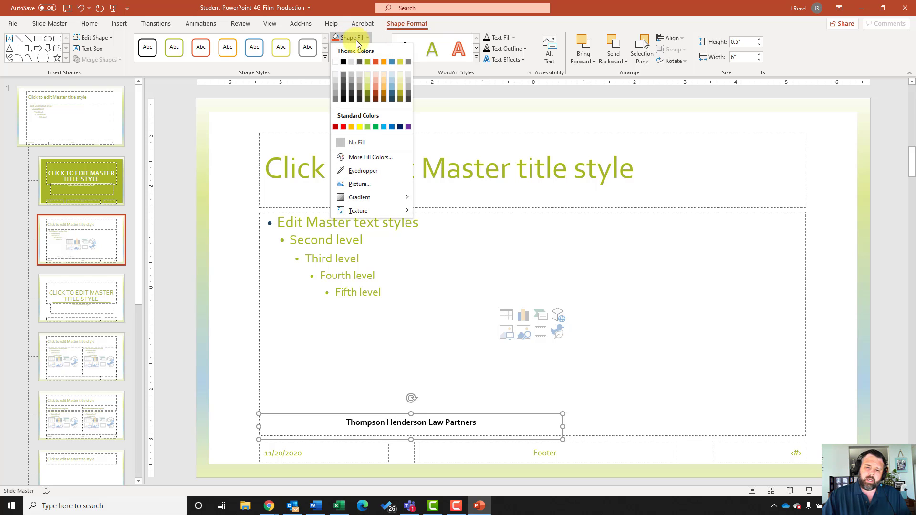
mouse_move(373, 197)
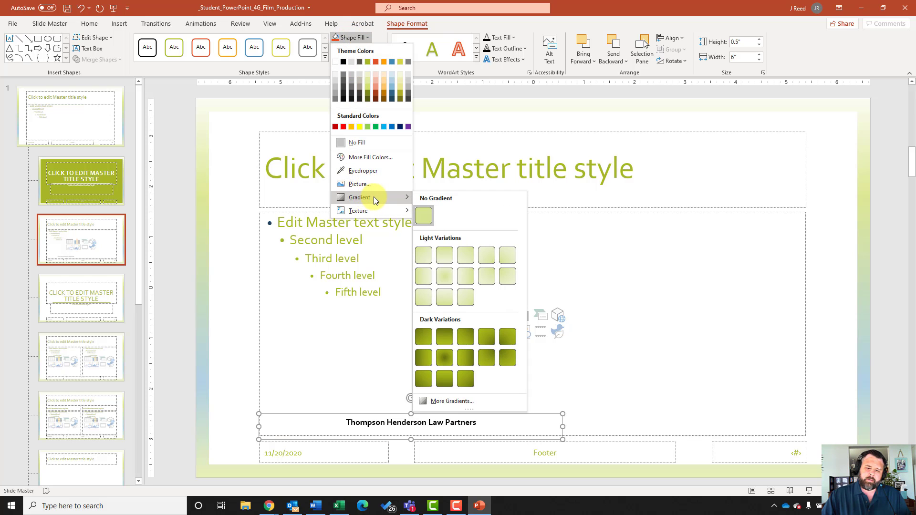
left_click(445, 254)
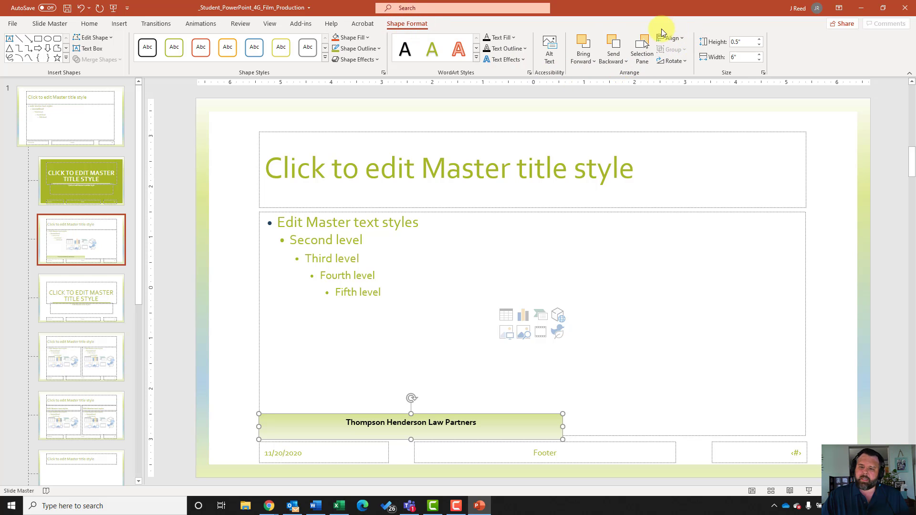
Step: Align the footer box to the horizontal center and bottom edge of the slide
left_click(673, 39)
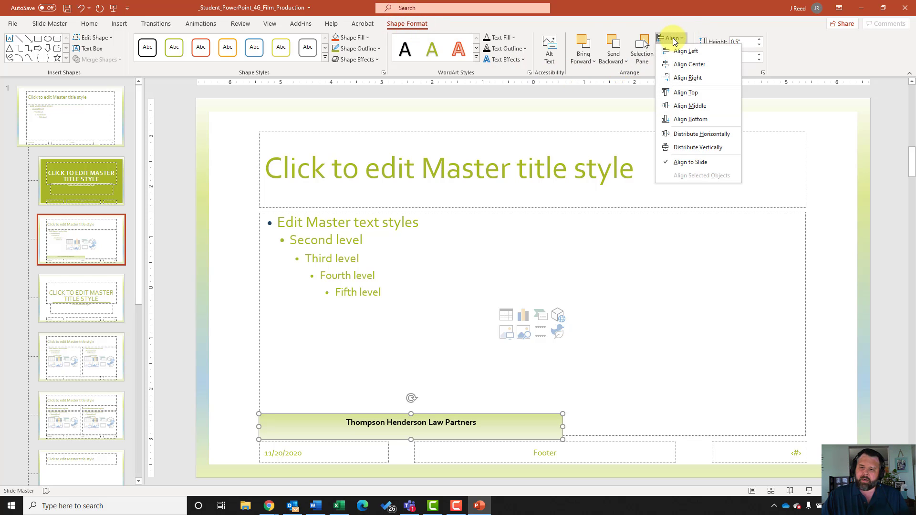
left_click(688, 64)
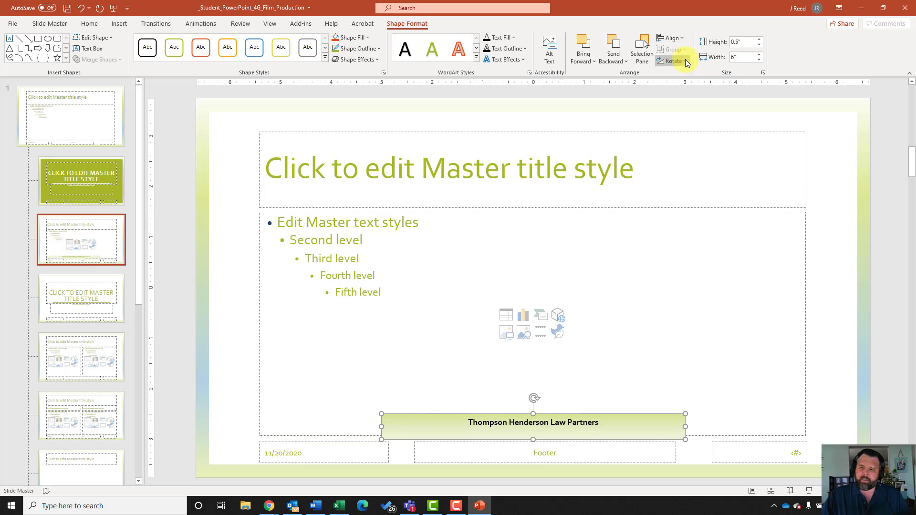
left_click(673, 38)
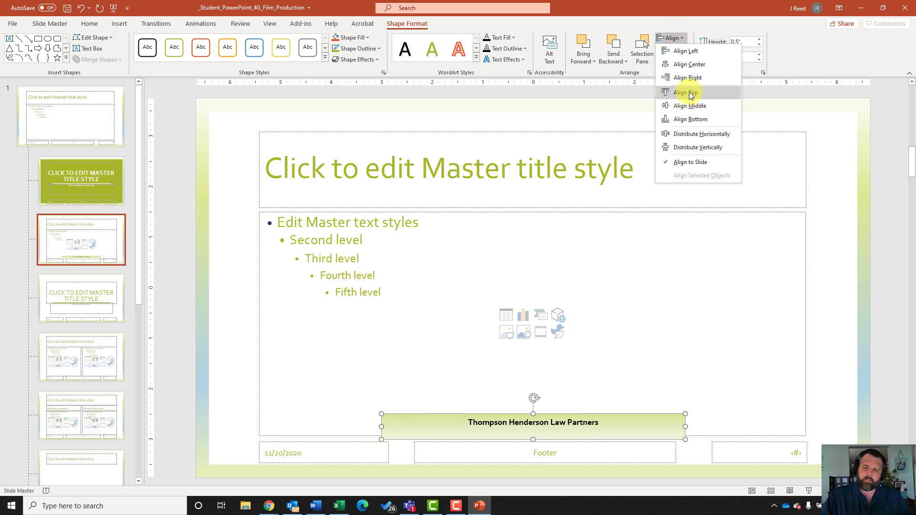
left_click(697, 118)
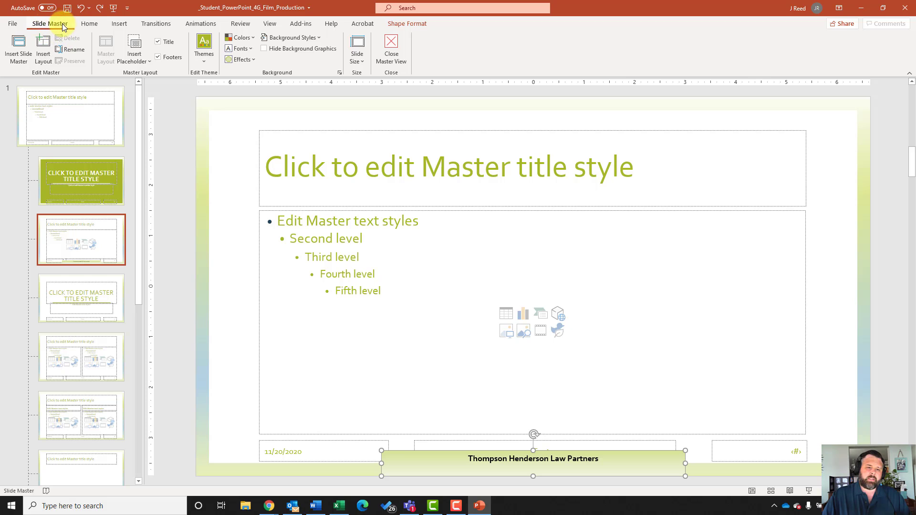
Step: Turn off the layout's date and number footers and the handout master Header, then close master view
left_click(158, 57)
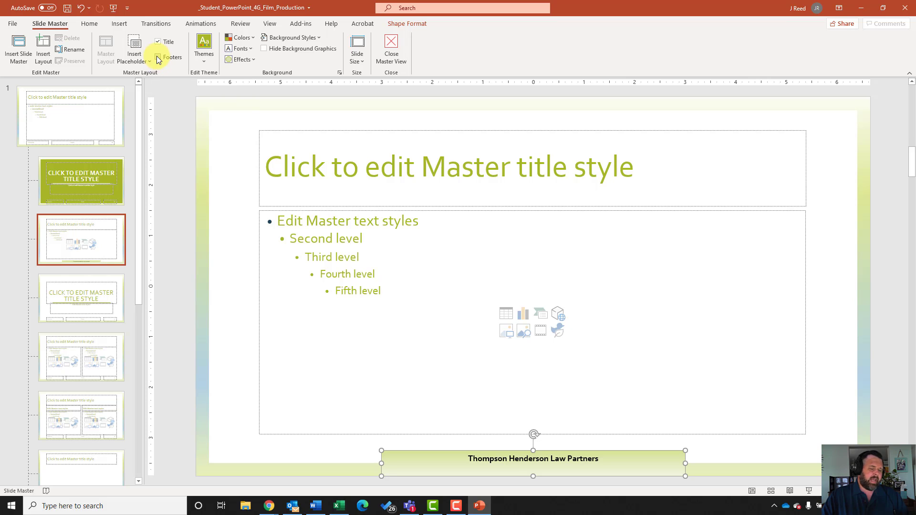
left_click(277, 24)
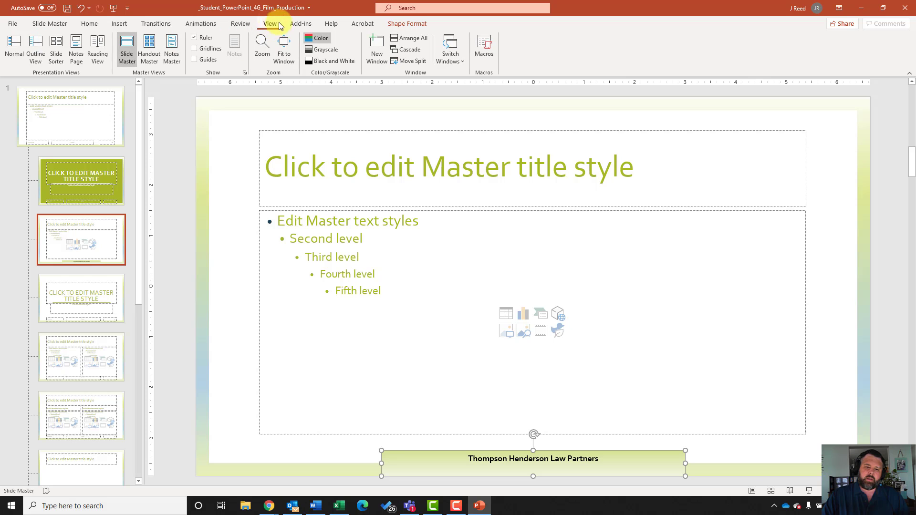
left_click(149, 51)
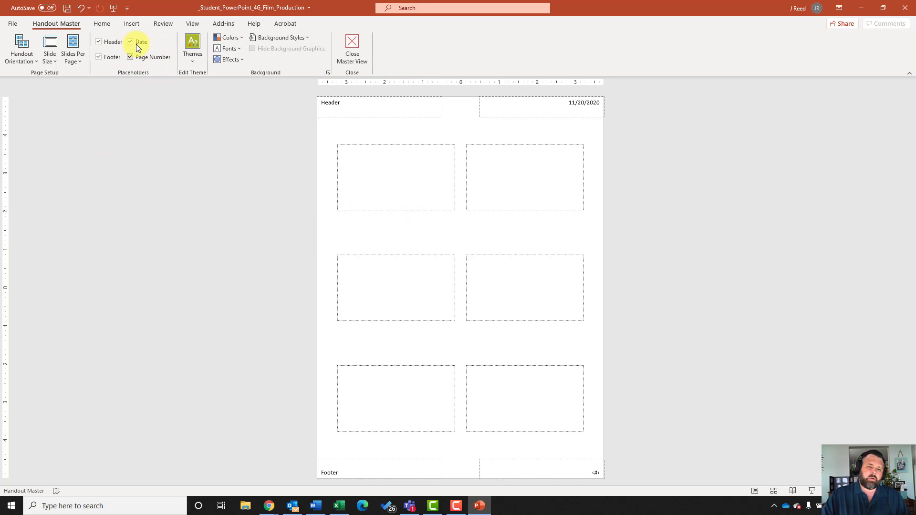
left_click(99, 41)
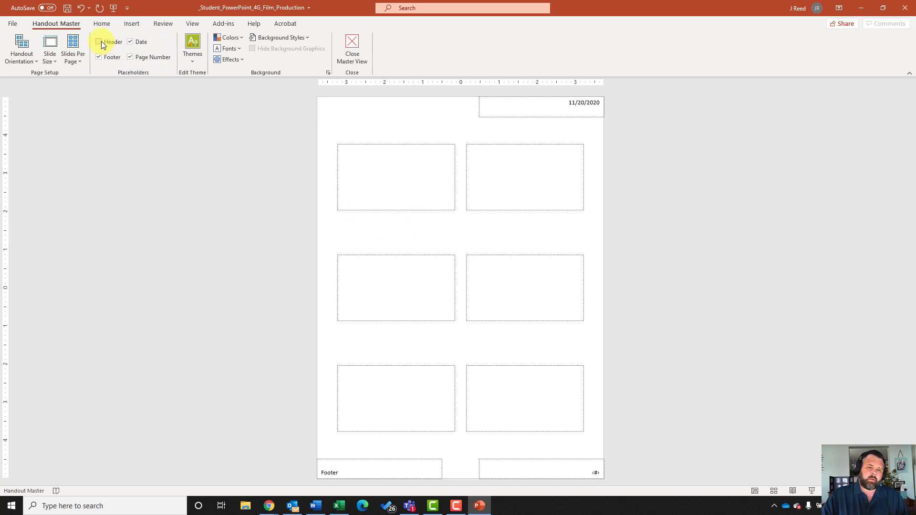
left_click(351, 47)
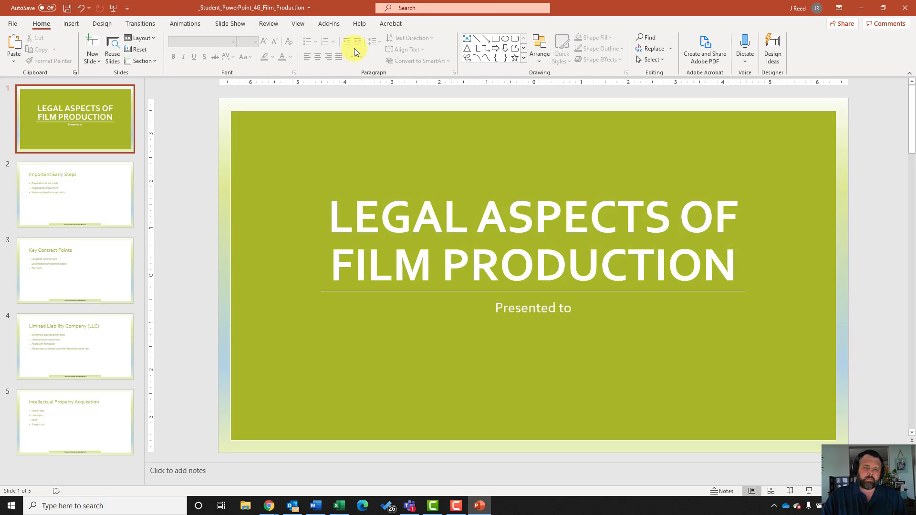
left_click(95, 199)
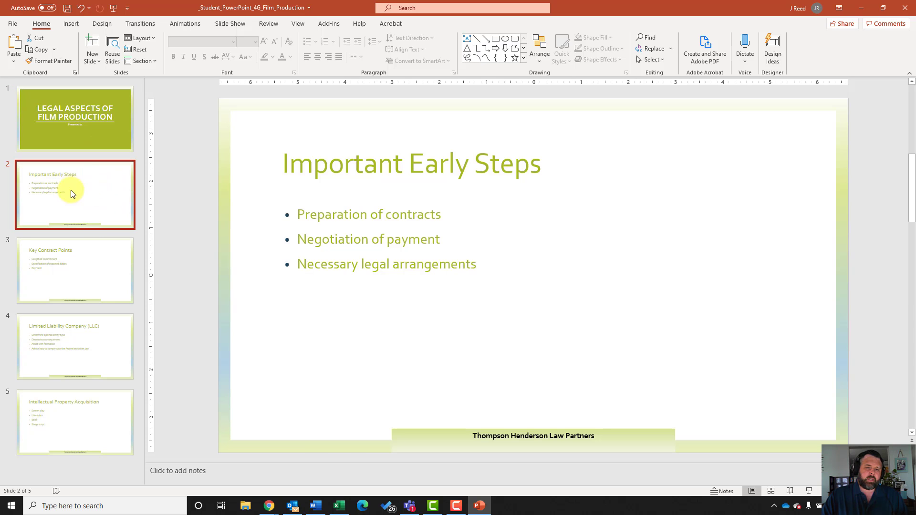
left_click(88, 274)
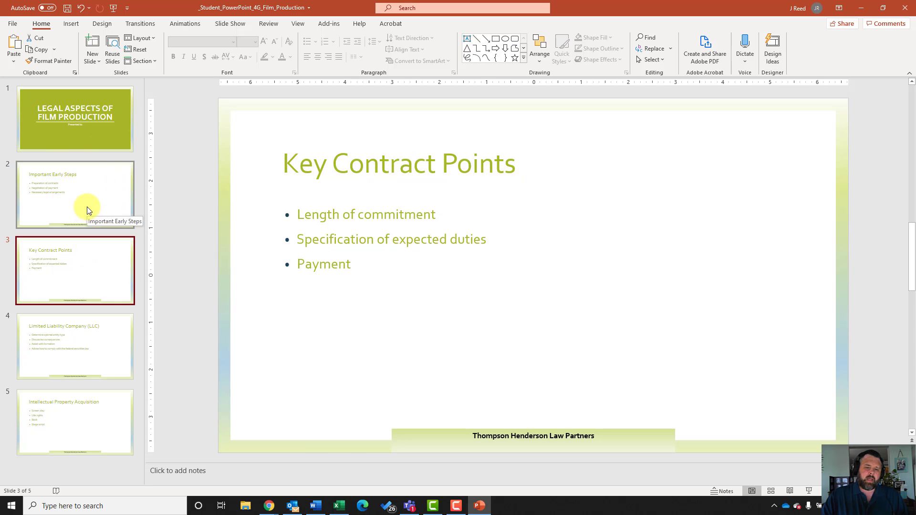
left_click(111, 370)
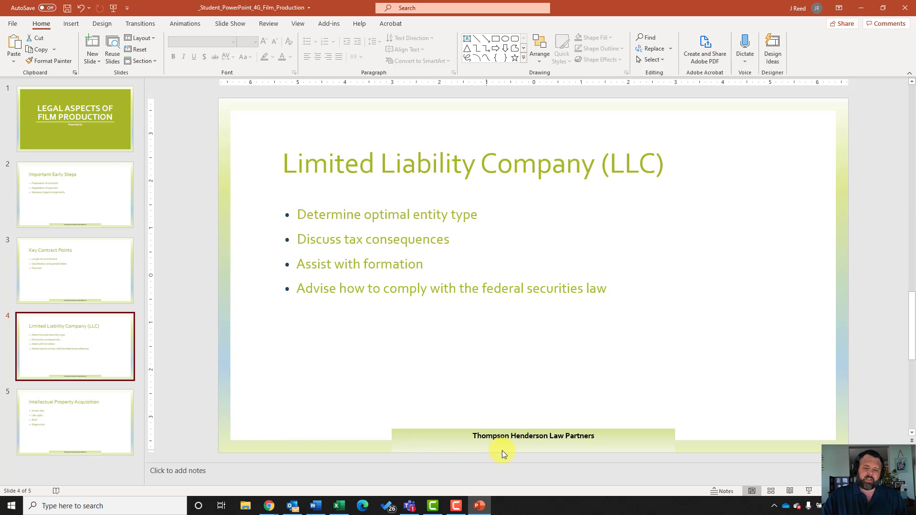
left_click(63, 284)
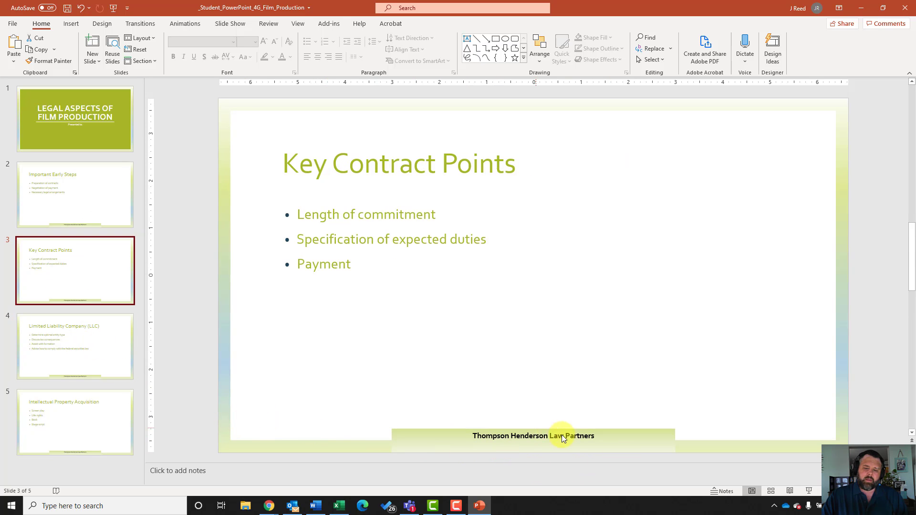
left_click(92, 206)
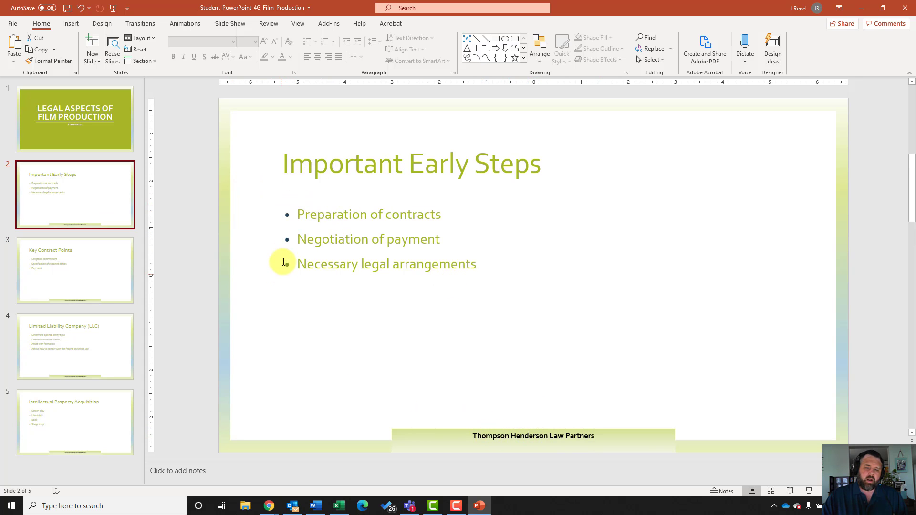
left_click(64, 138)
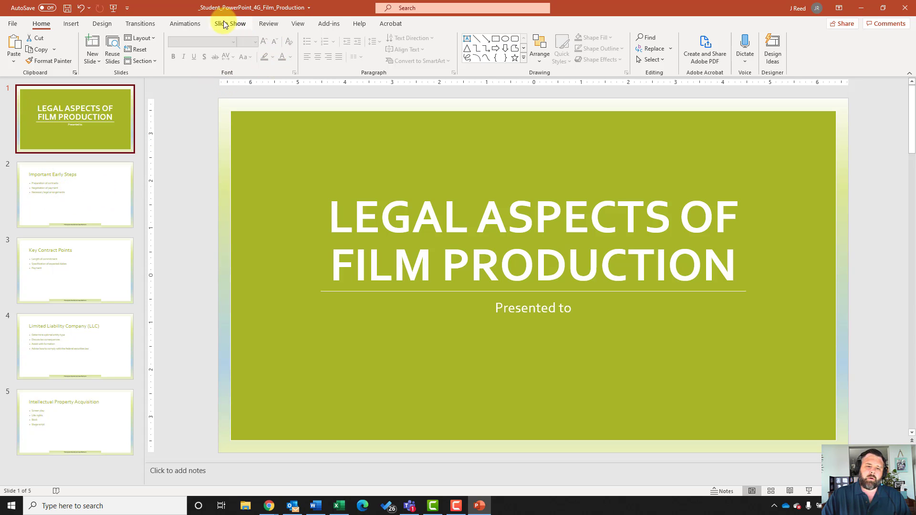
Step: Apply to all notes and handouts a fixed 11/20/2020 date, page numbers and footer 4G_Film_Production
left_click(71, 23)
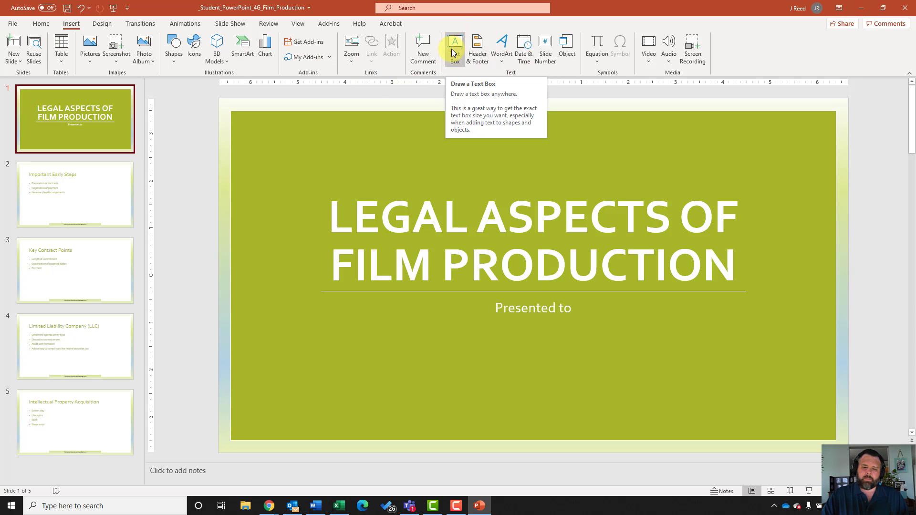
left_click(477, 57)
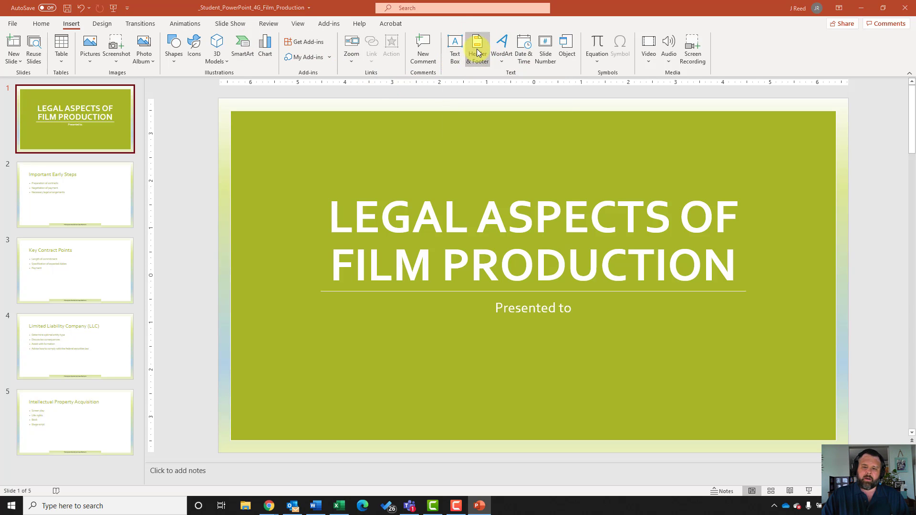
left_click(360, 175)
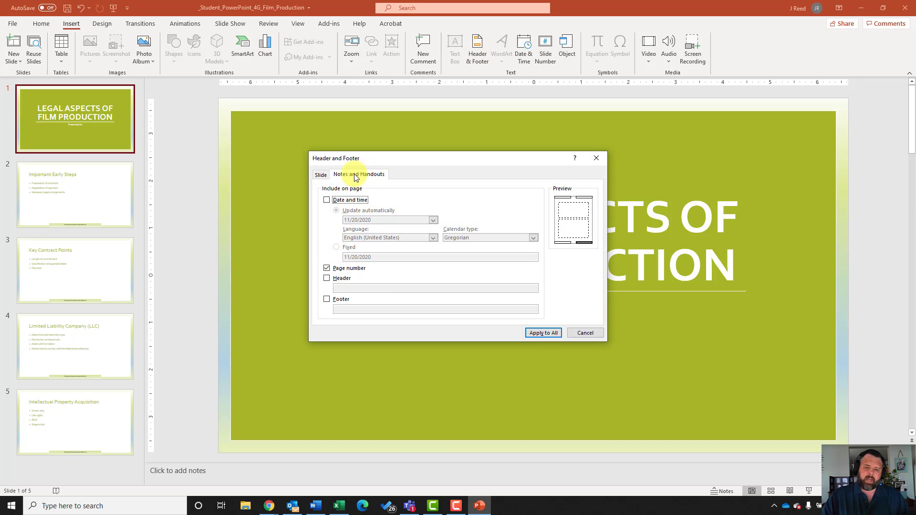
left_click(326, 200)
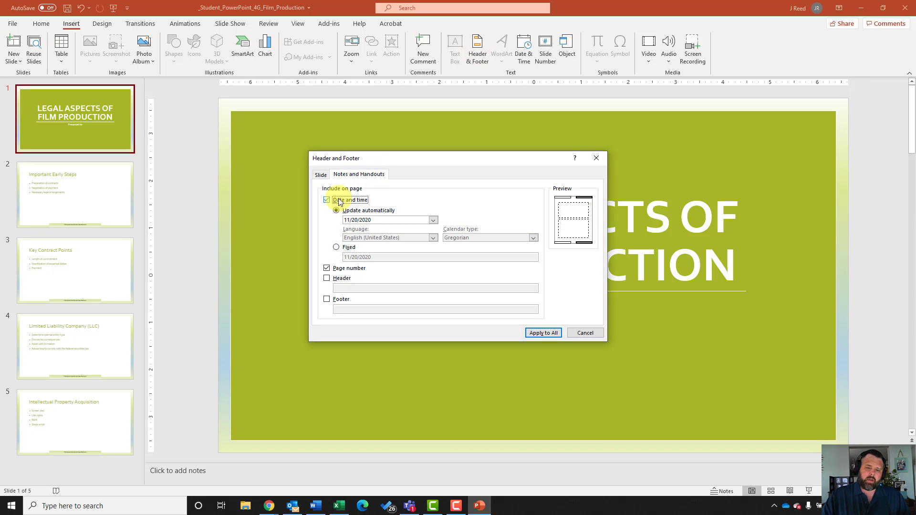
left_click(336, 248)
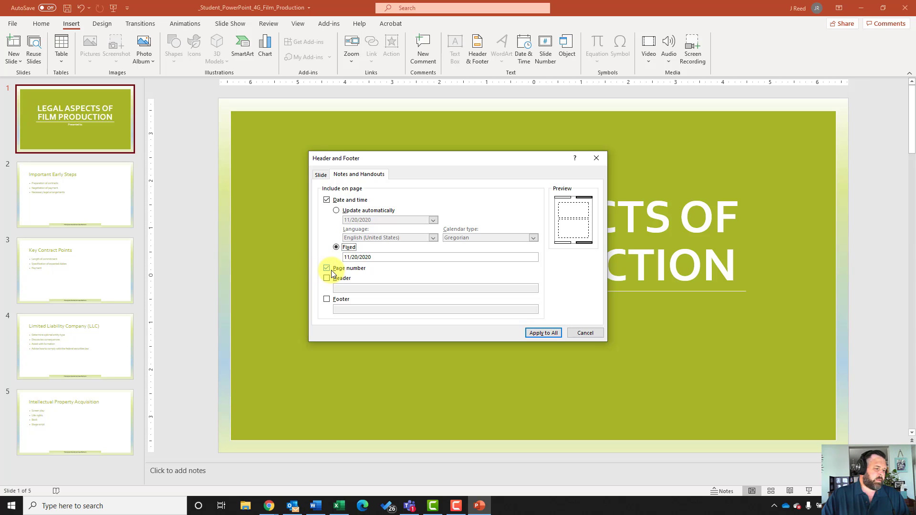
left_click(327, 299)
left_click(346, 309)
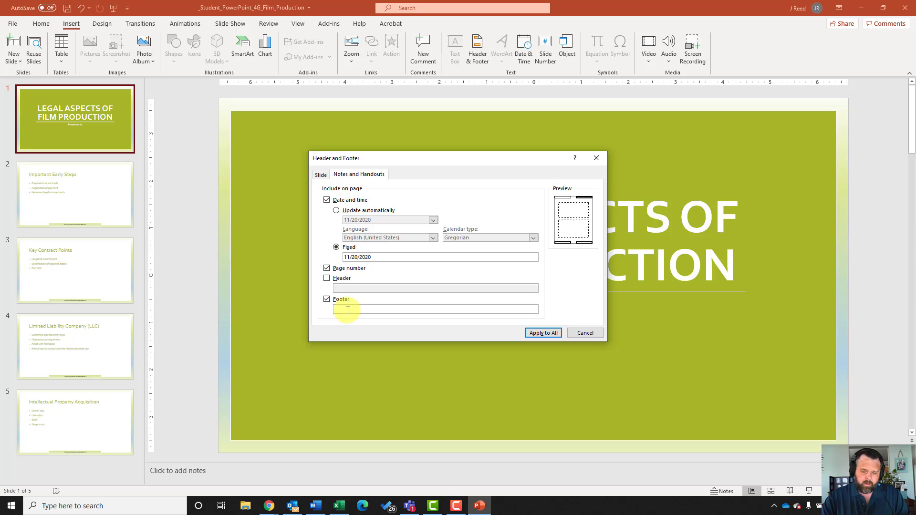
type("4G_Film")
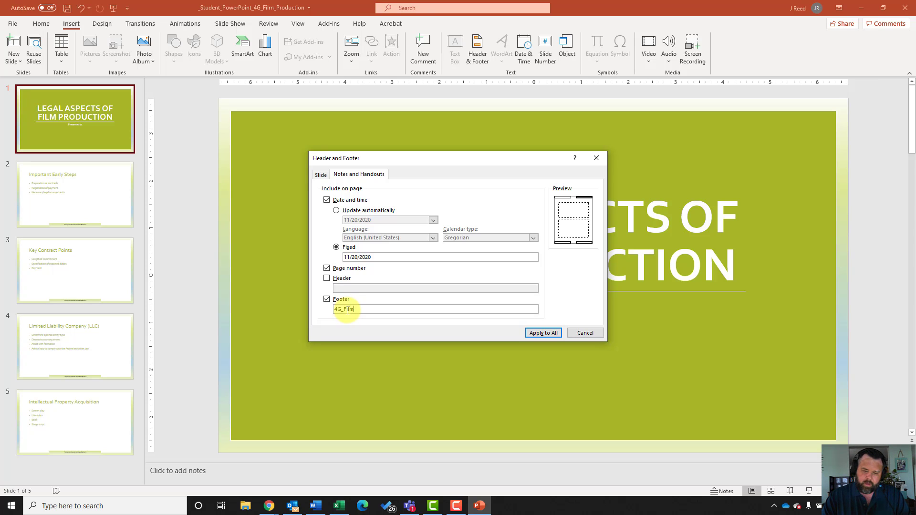
type("_Produciton")
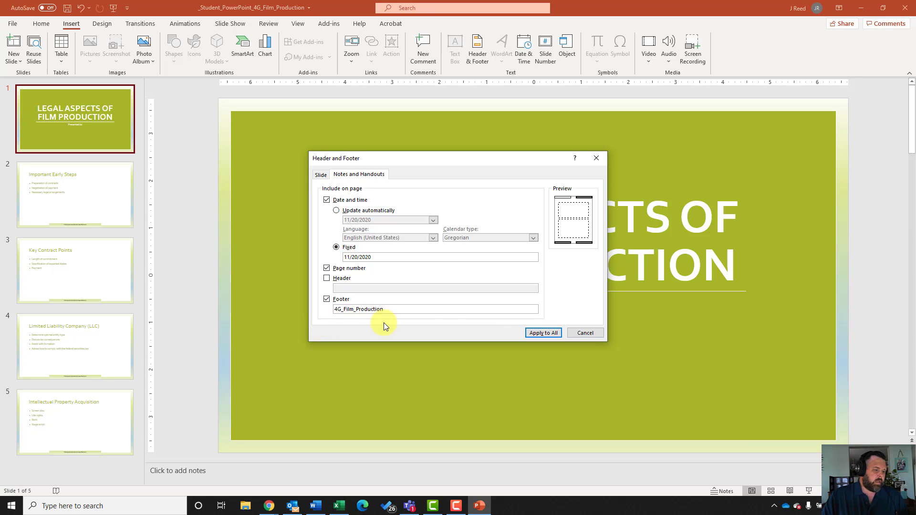
left_click(543, 333)
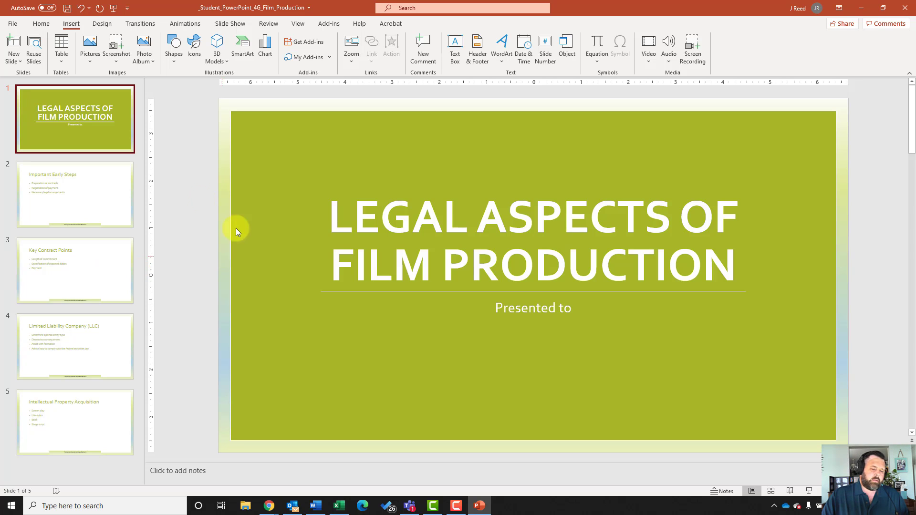
Step: Set the document's Subject to cgs and Tags to film production
left_click(14, 25)
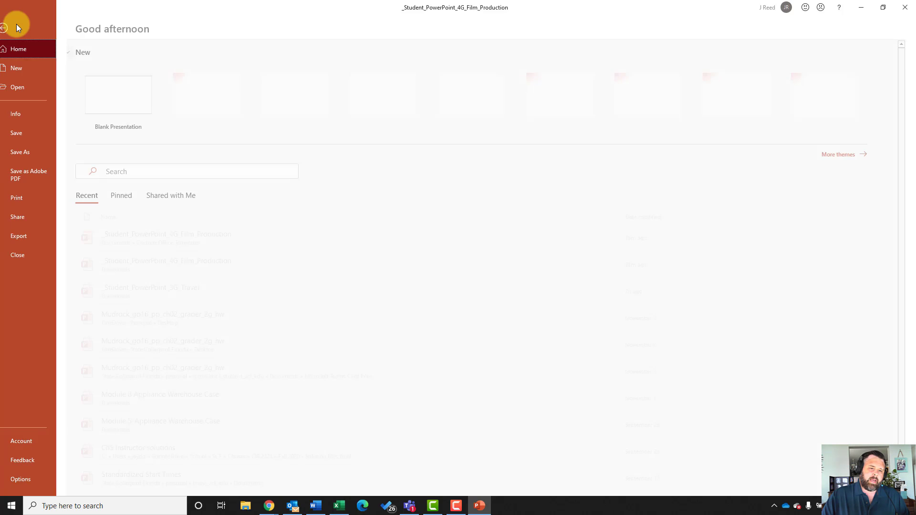
left_click(29, 113)
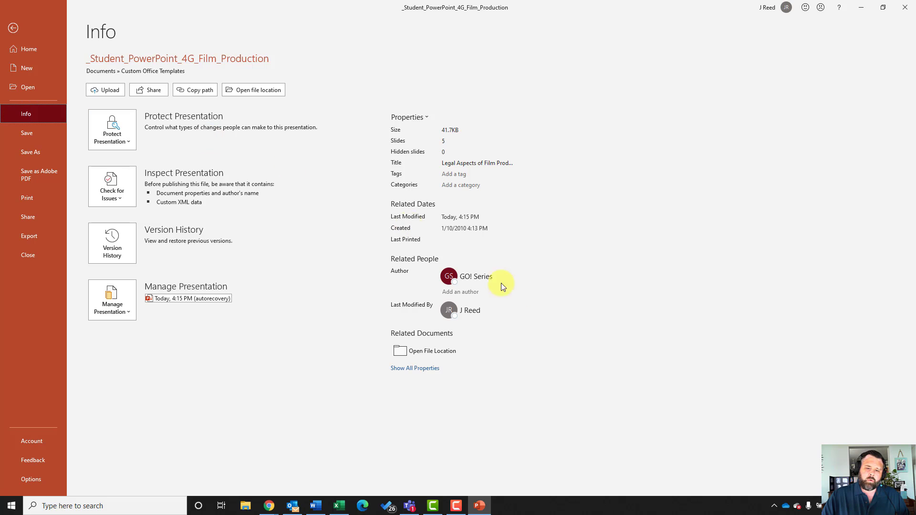
left_click(420, 369)
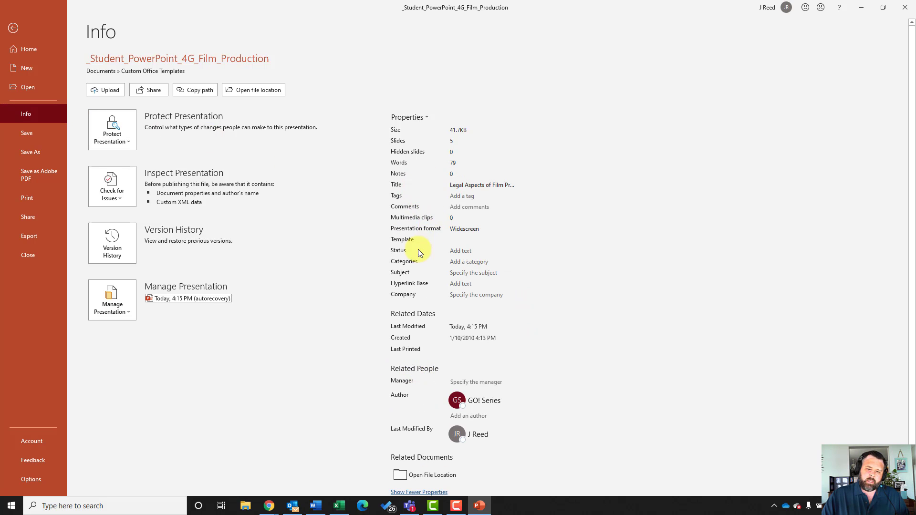
left_click(467, 276)
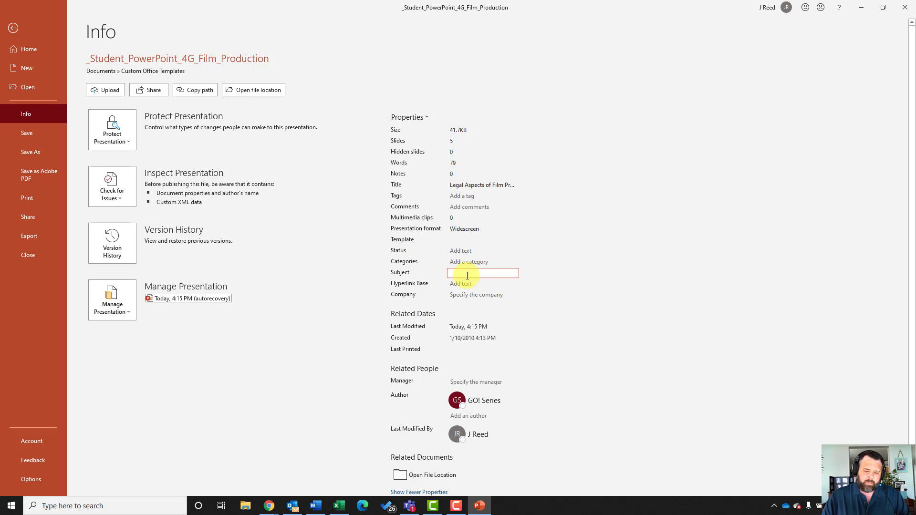
type("cgs")
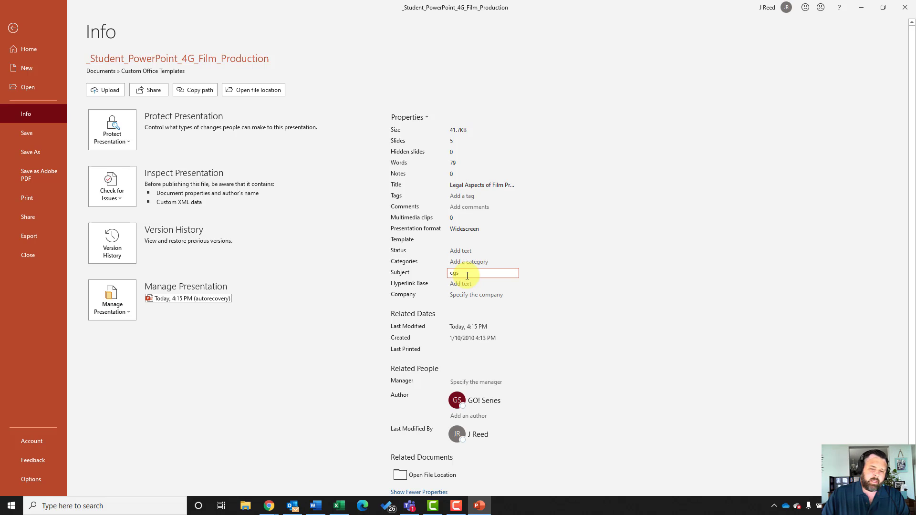
left_click(463, 197)
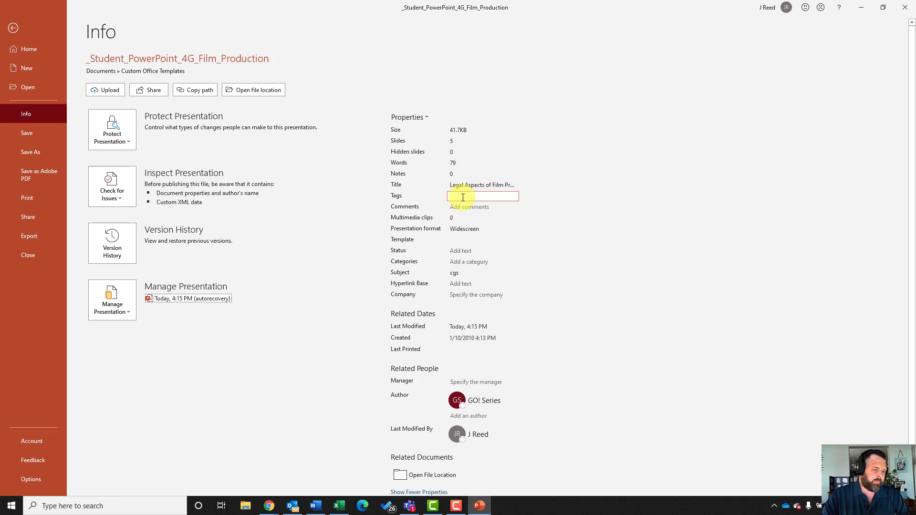
type("f")
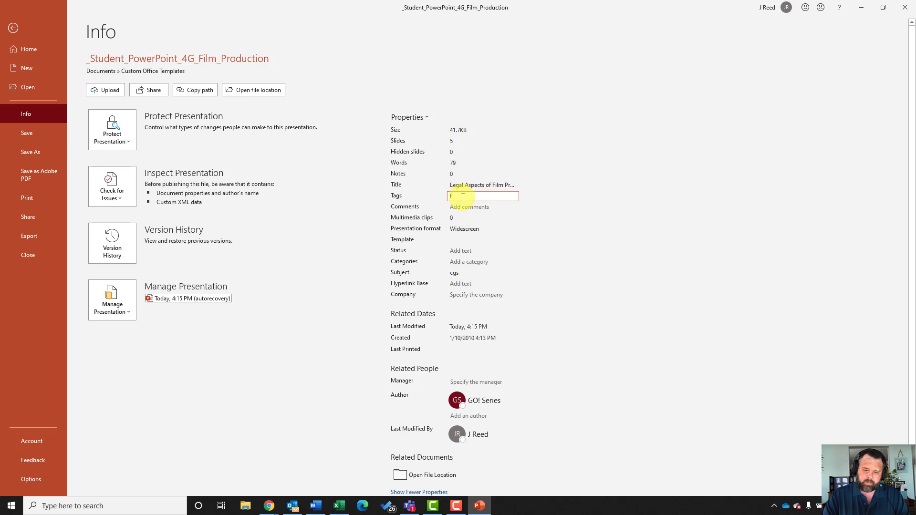
type("ilm ")
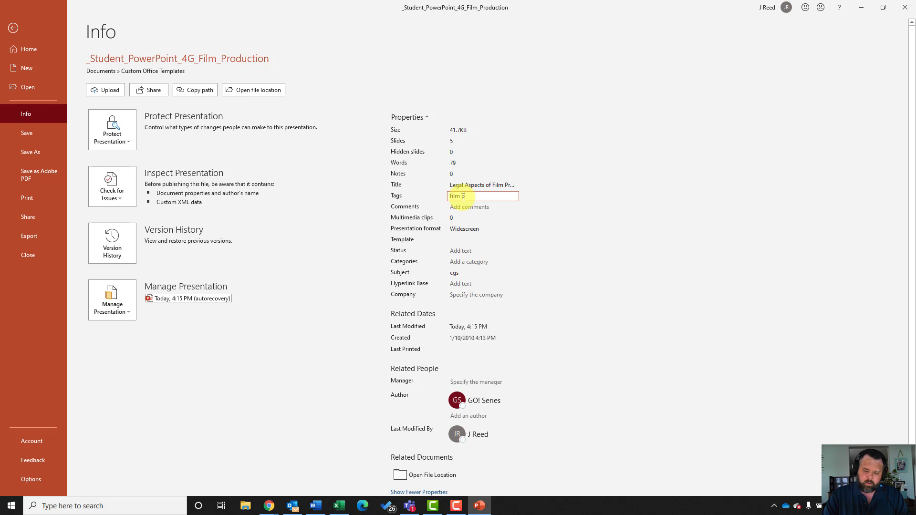
type("production")
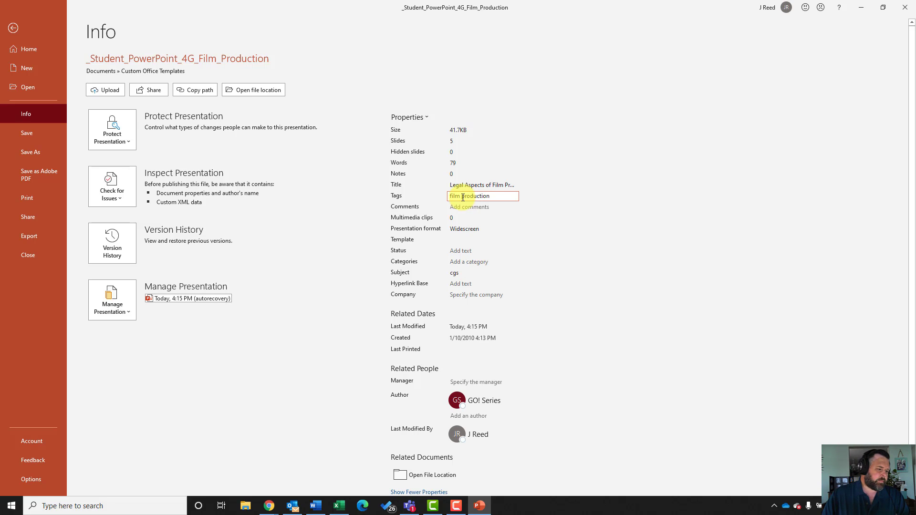
Step: Remove GO! Series as author and add your own name as the author
right_click(468, 403)
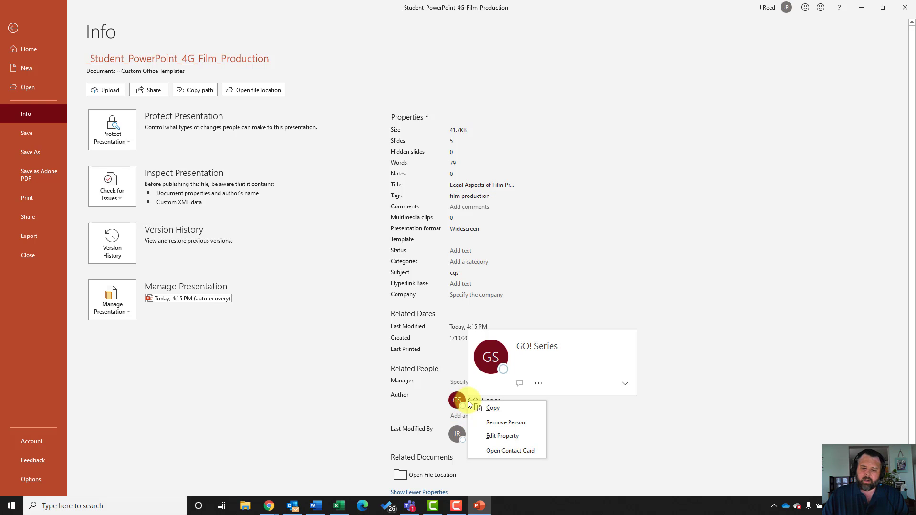
left_click(497, 422)
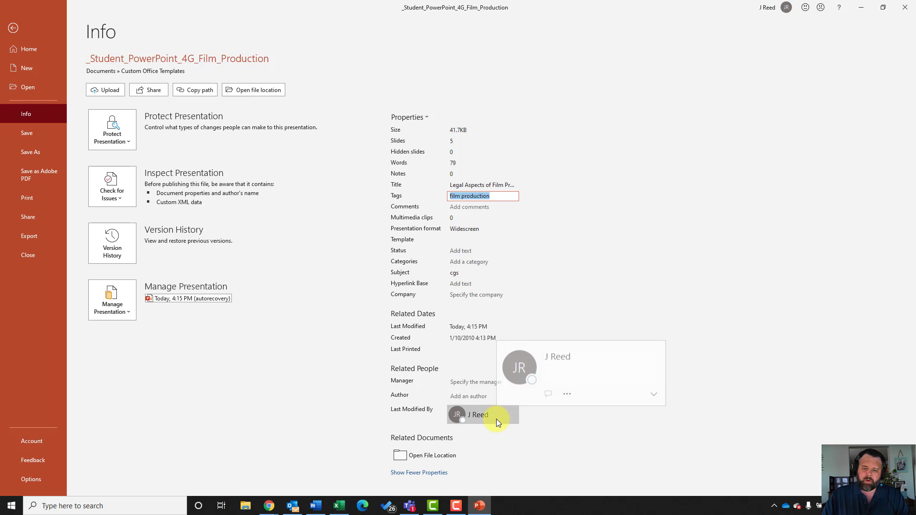
left_click(469, 400)
type("Jason")
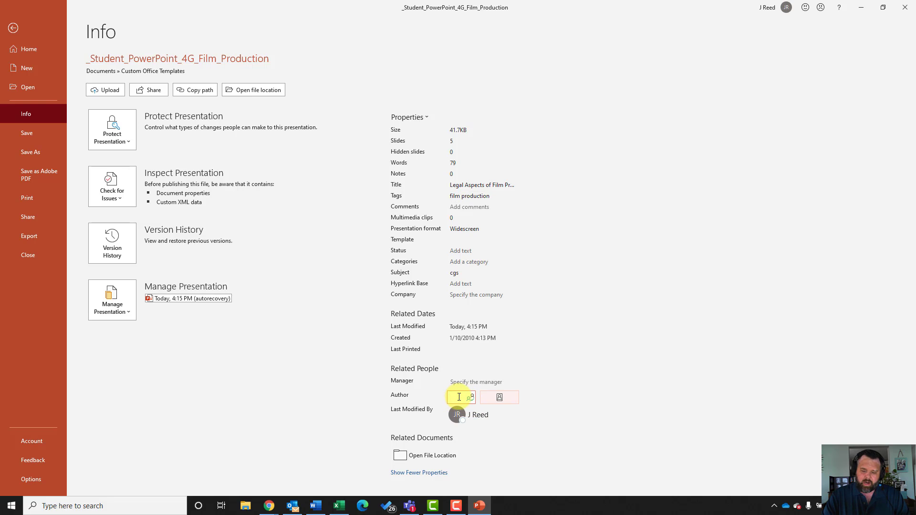
type(" Reed")
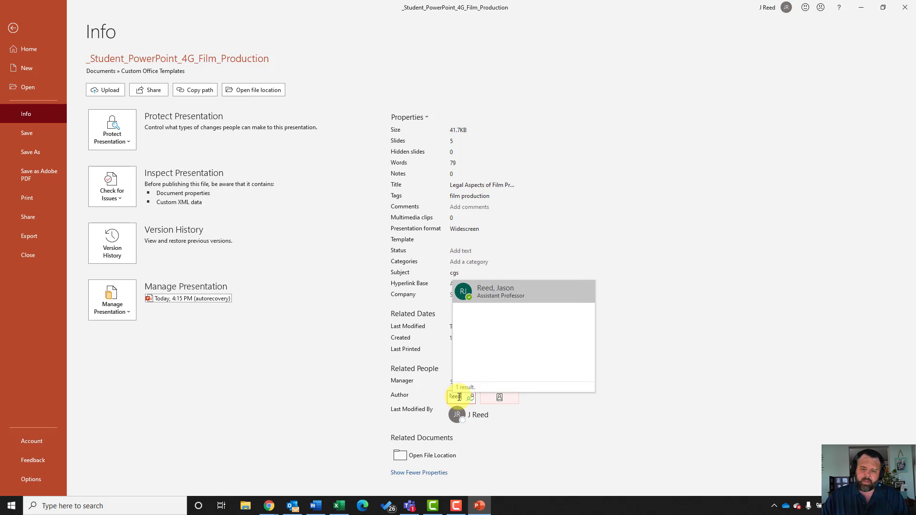
left_click(496, 289)
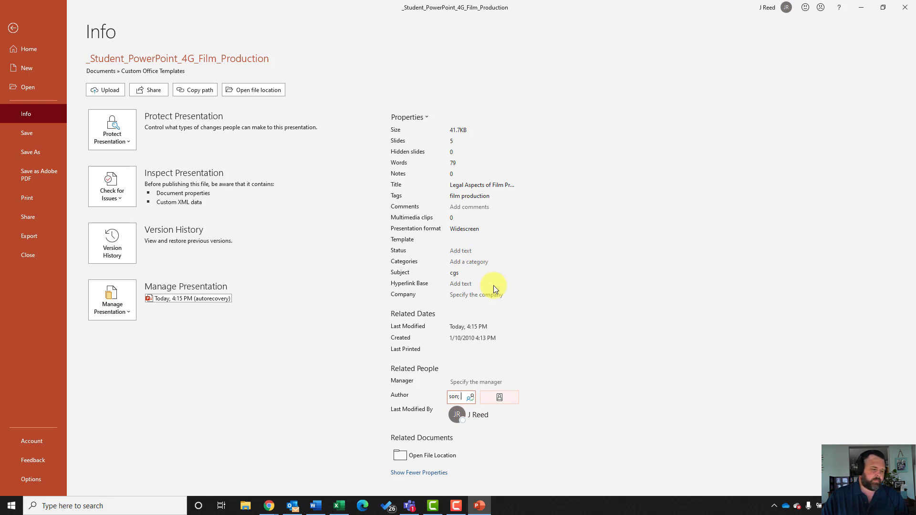
left_click(40, 153)
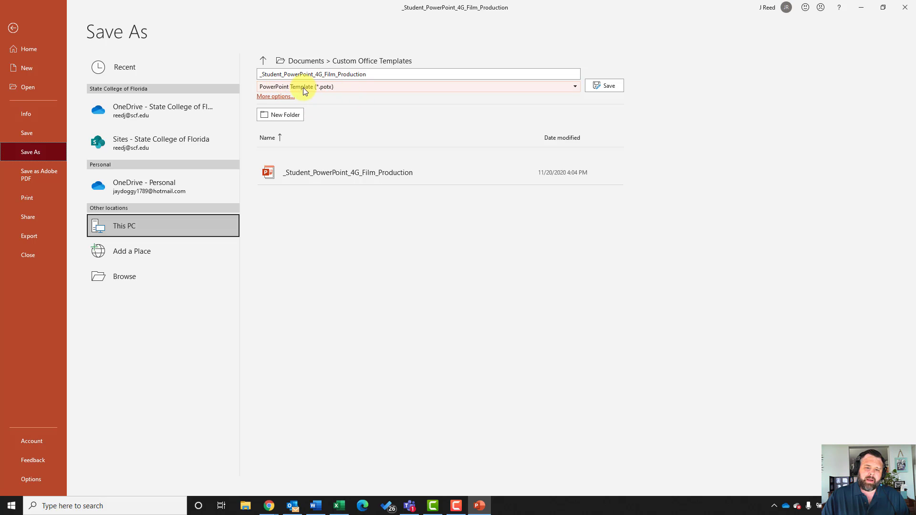
Step: Save the Film Production file as a PowerPoint Presentation (*.pptx) and dismiss the autosave tip
left_click(333, 89)
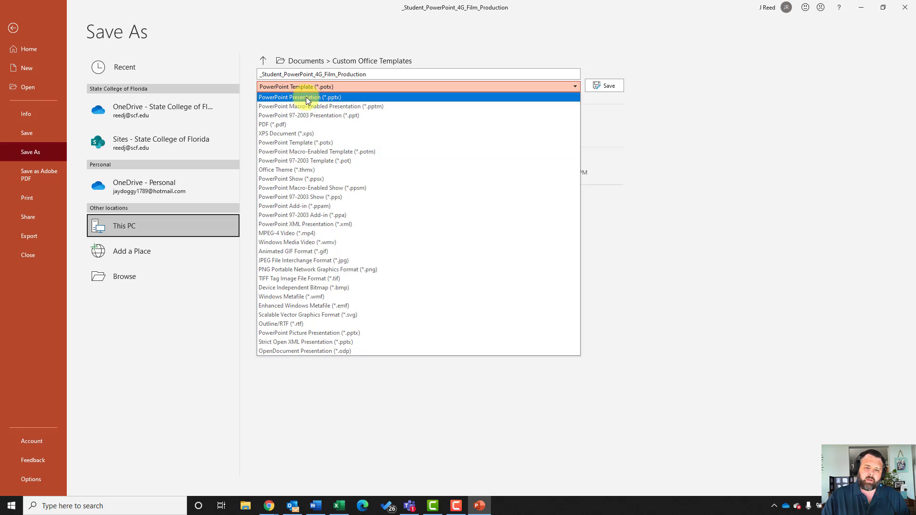
left_click(337, 97)
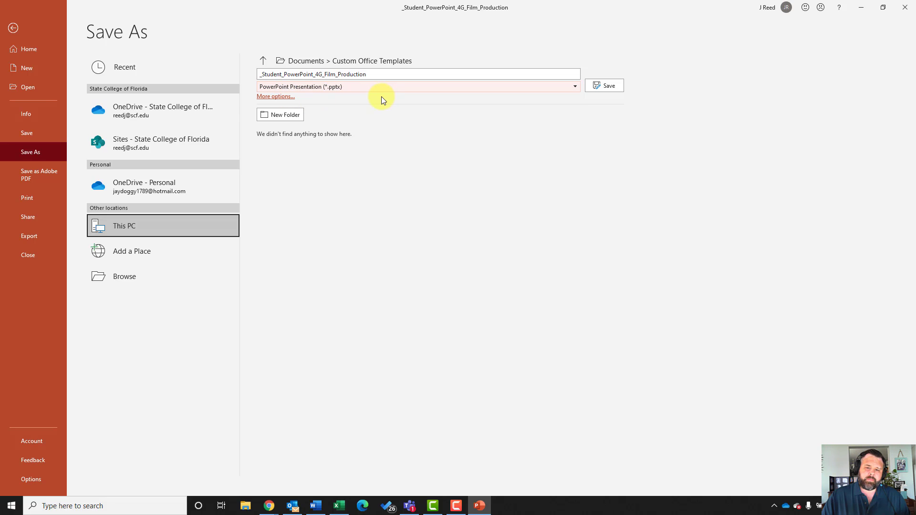
left_click(609, 87)
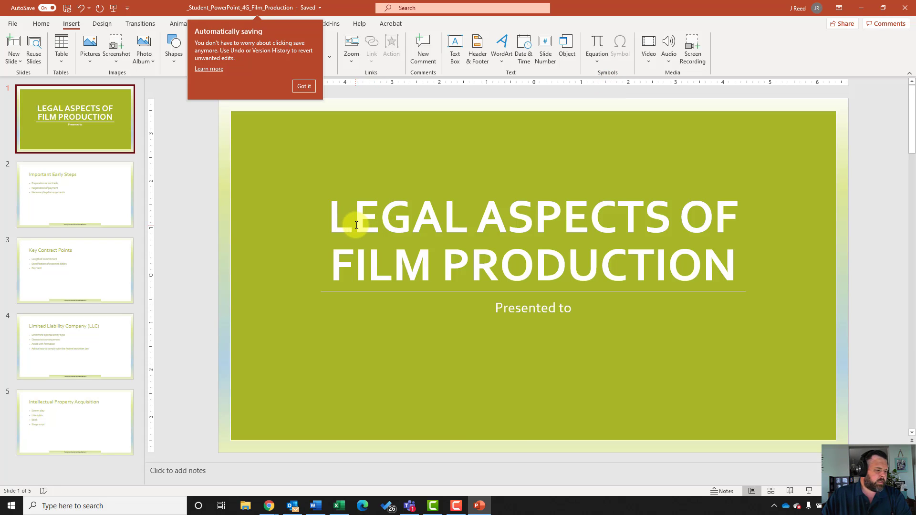
left_click(421, 241)
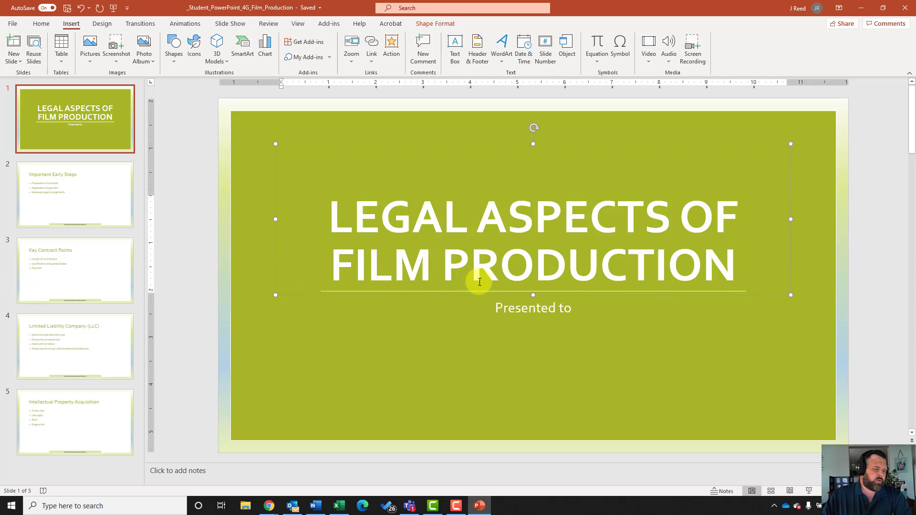
Step: Add 'University Film Production Class' on a new line after 'Presented to' in the title slide subtitle
left_click(599, 317)
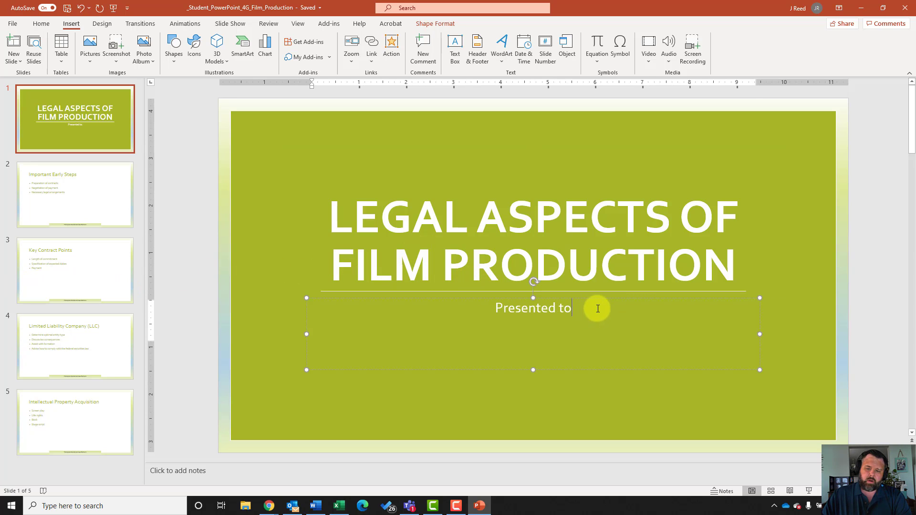
left_click(604, 306)
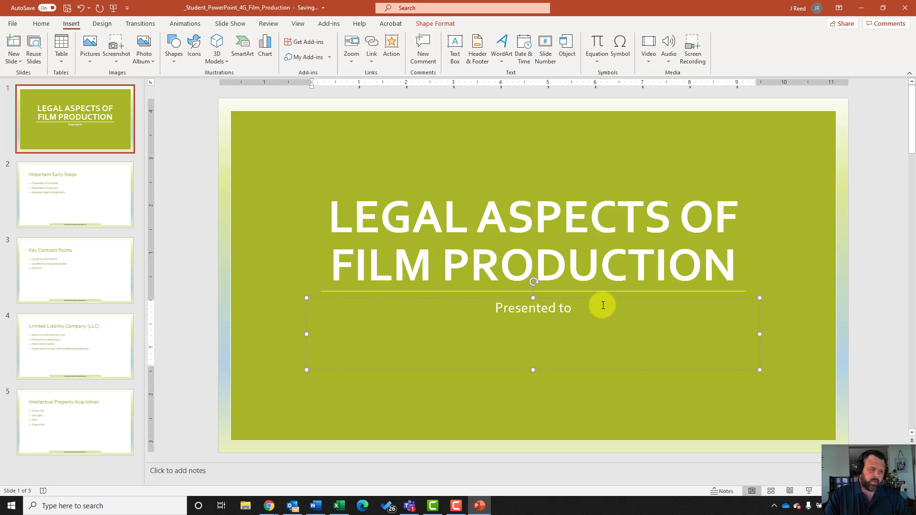
key("Return")
type("Uni")
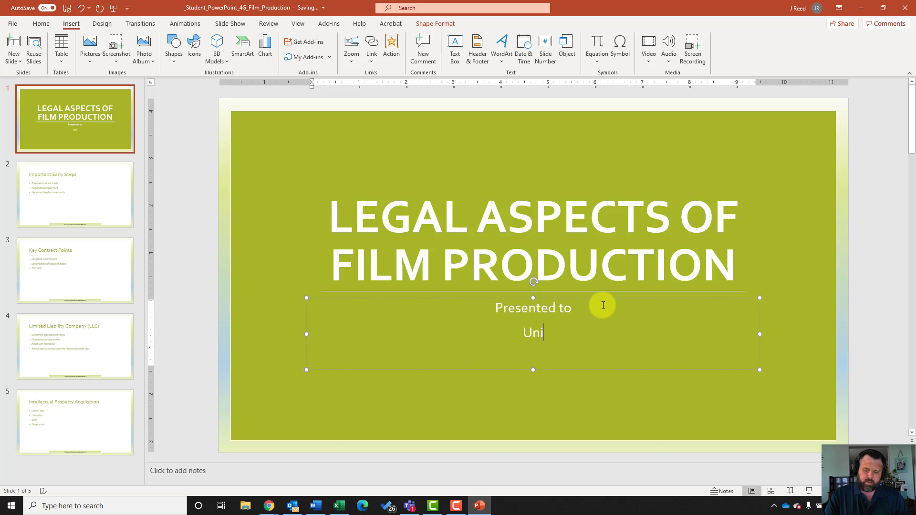
type("versity")
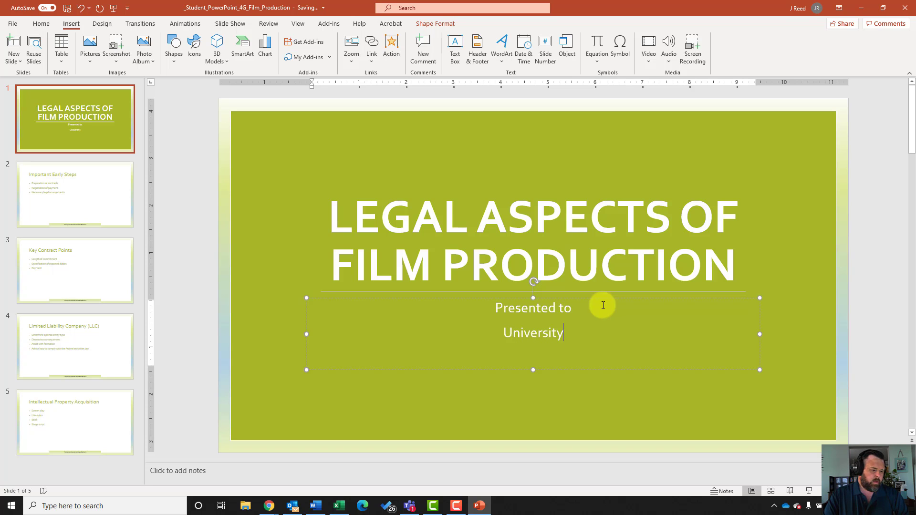
type(" Film ")
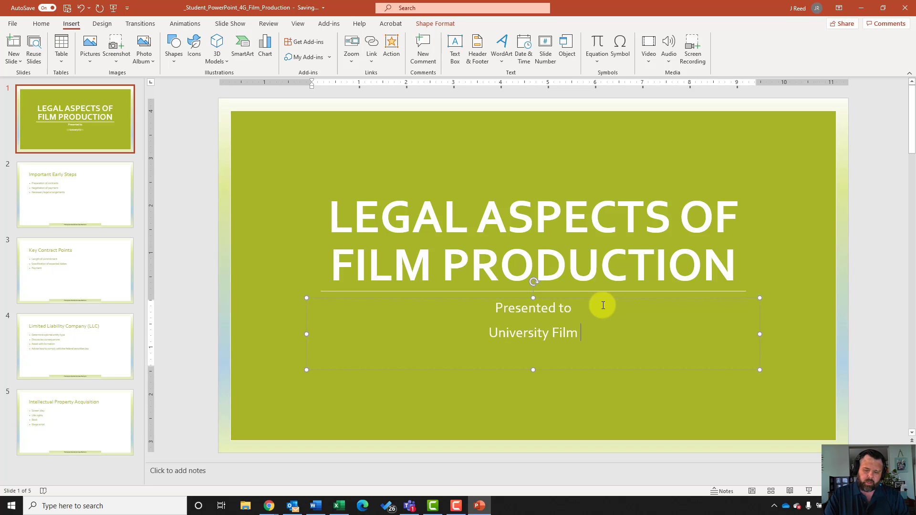
type("Production ")
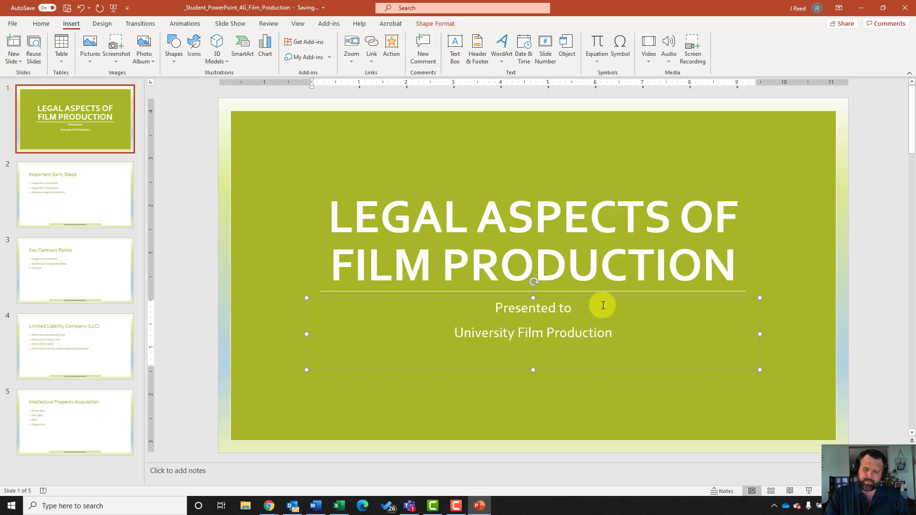
type("Class")
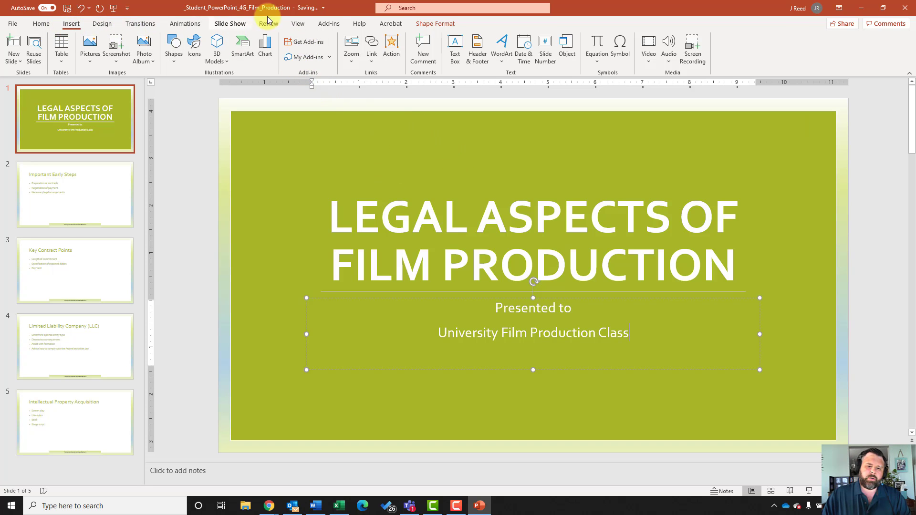
left_click(298, 23)
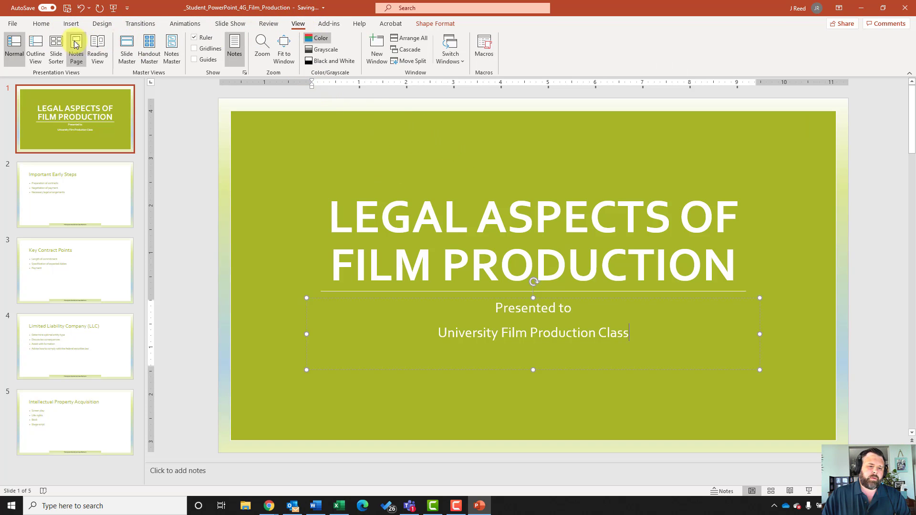
Step: In Slide Master, select the Title and Content layout's first-level line 'Edit Master text styles'
left_click(127, 48)
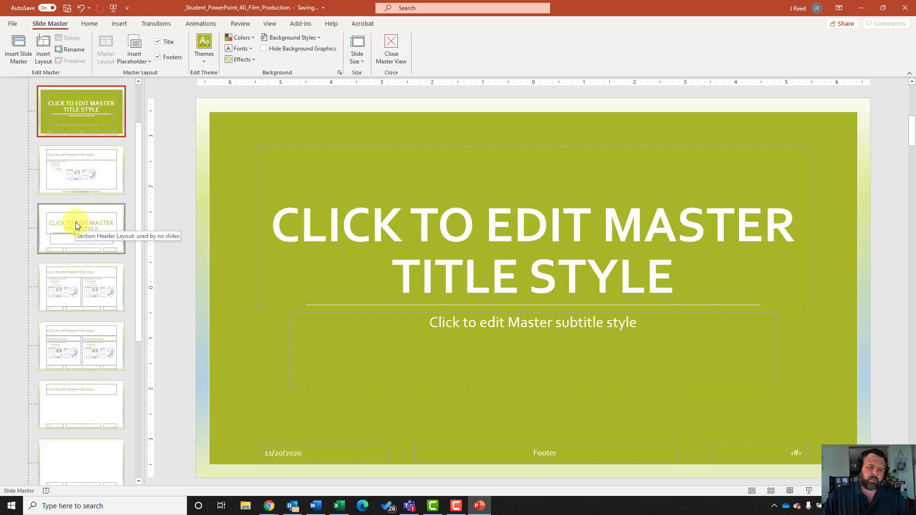
left_click(75, 175)
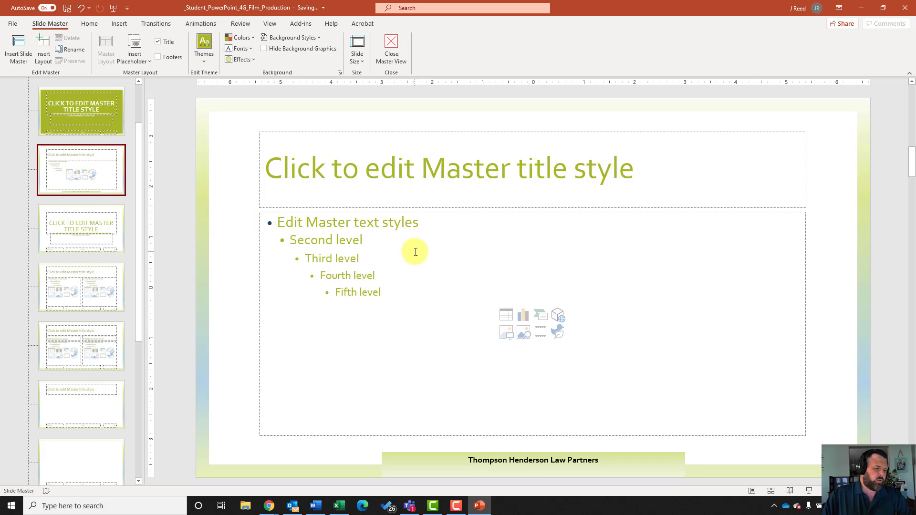
left_click(421, 222)
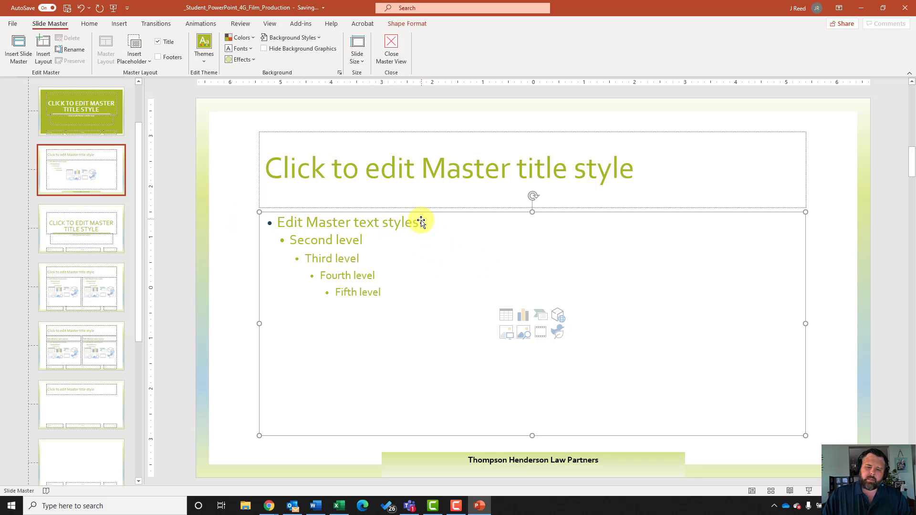
left_click(415, 221)
left_click_drag(418, 221, 280, 222)
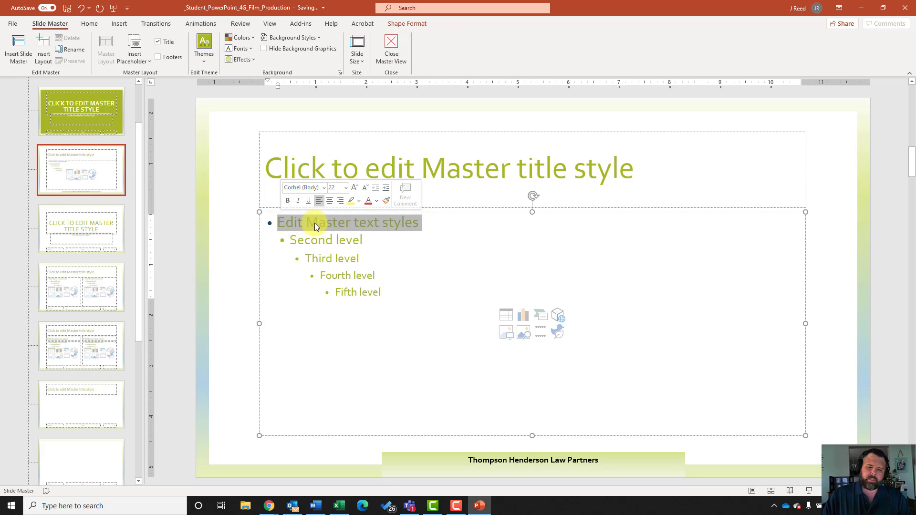
left_click(91, 25)
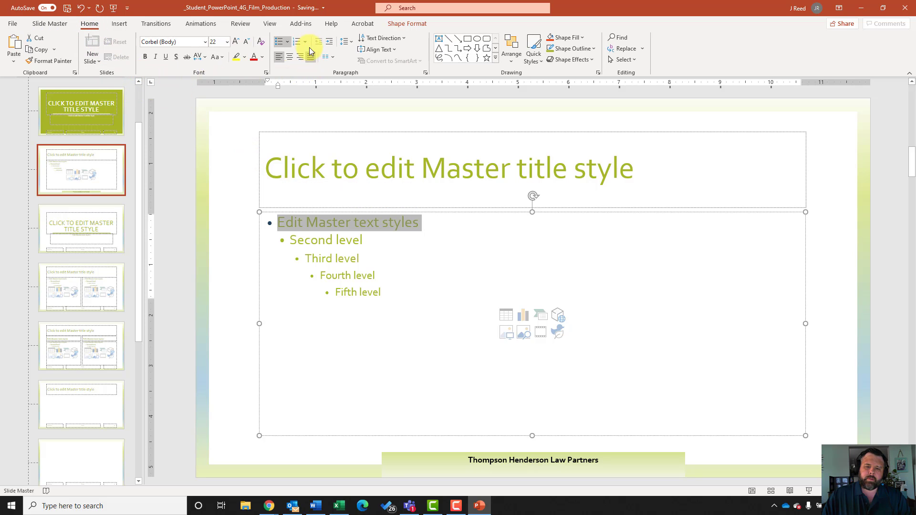
Step: Change the first-level bullet to Hollow Round Bullets through Bullets and Numbering
left_click(288, 42)
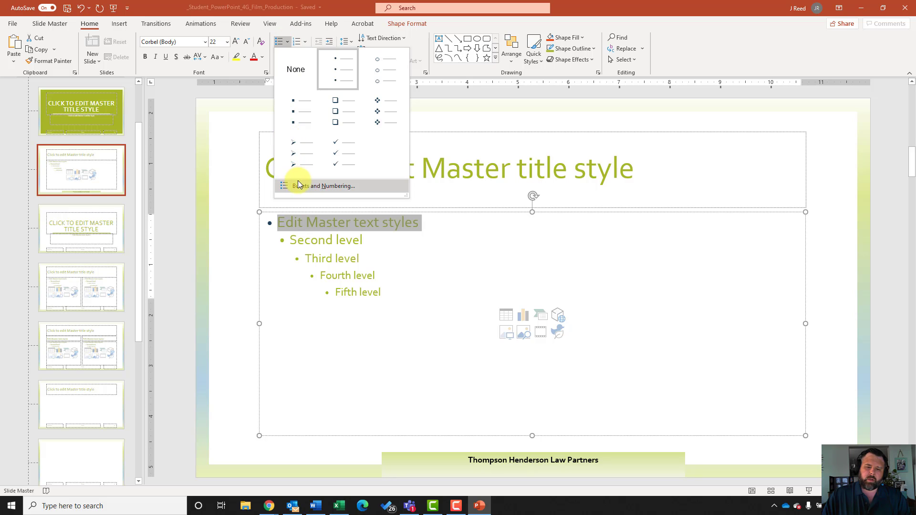
left_click(317, 186)
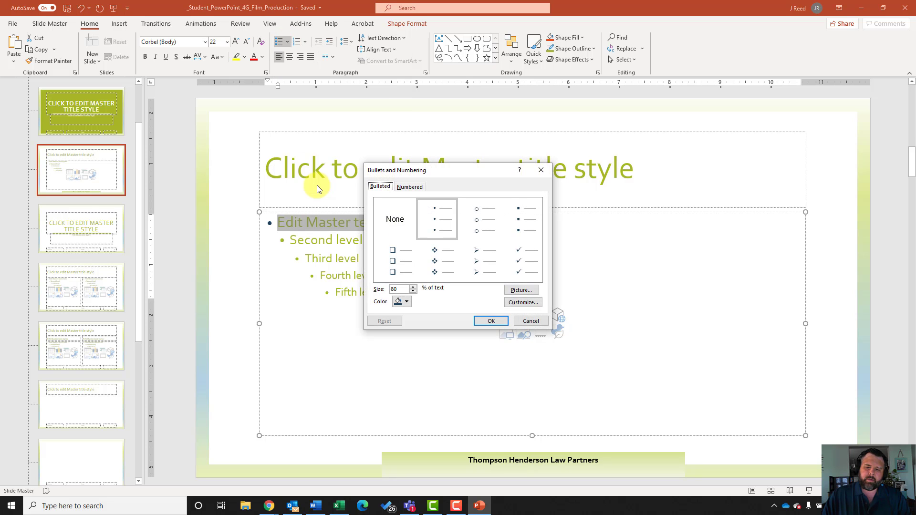
left_click(468, 220)
left_click(491, 320)
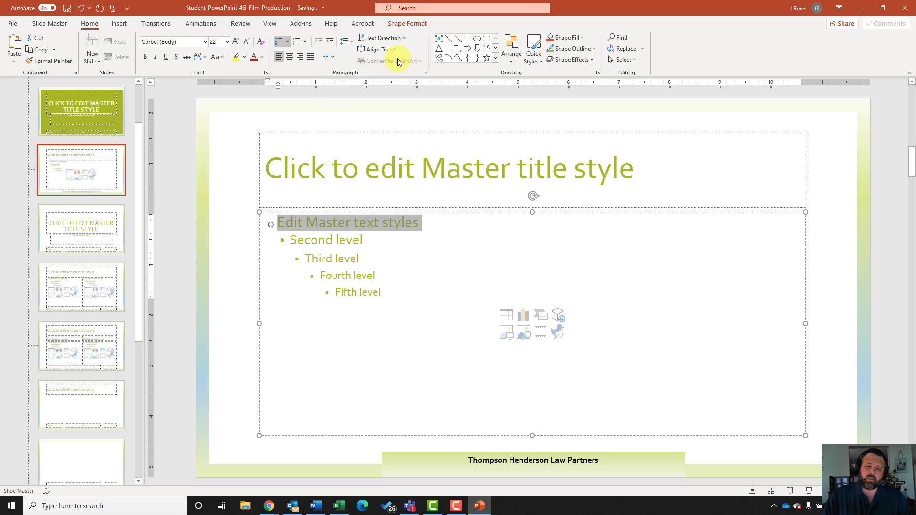
Step: Close Master View to return to Normal view on the title slide
left_click(56, 24)
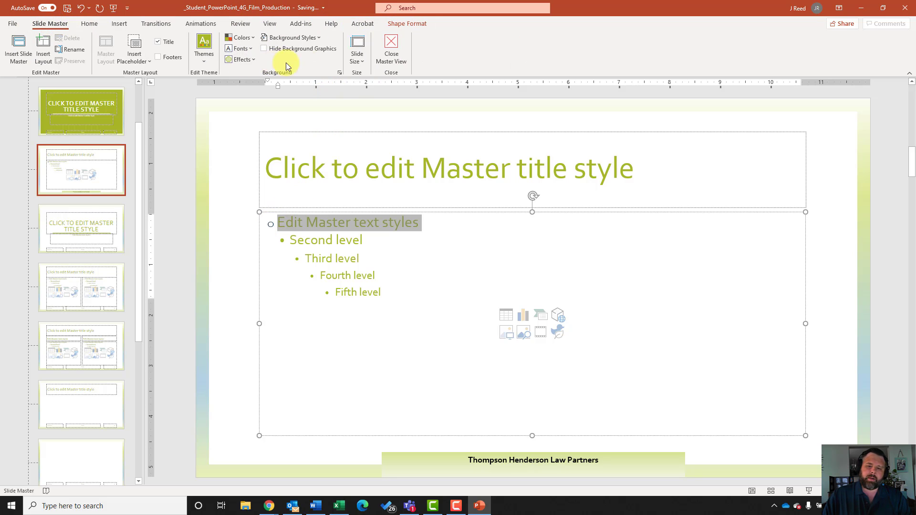
left_click(389, 56)
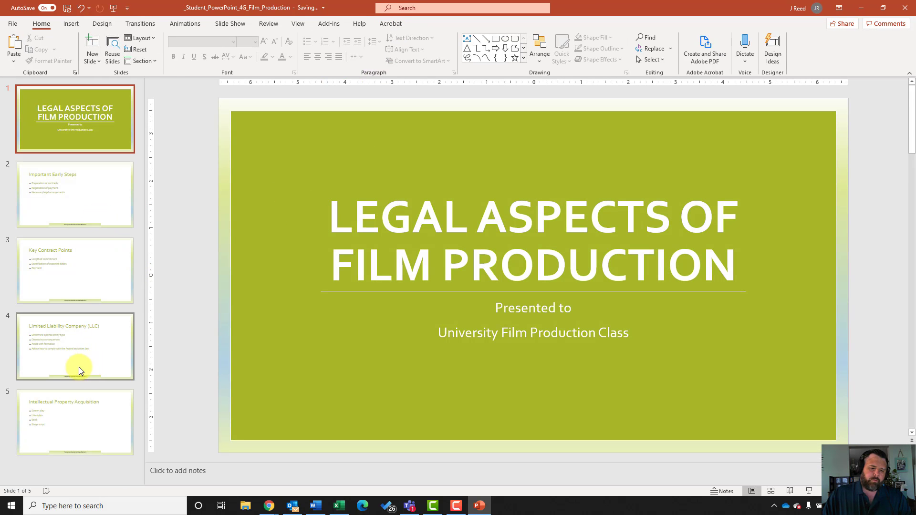
Step: On slide 4, comment 'Define Sole Proprietorship.' after the 'Assist with formation' bullet
left_click(80, 348)
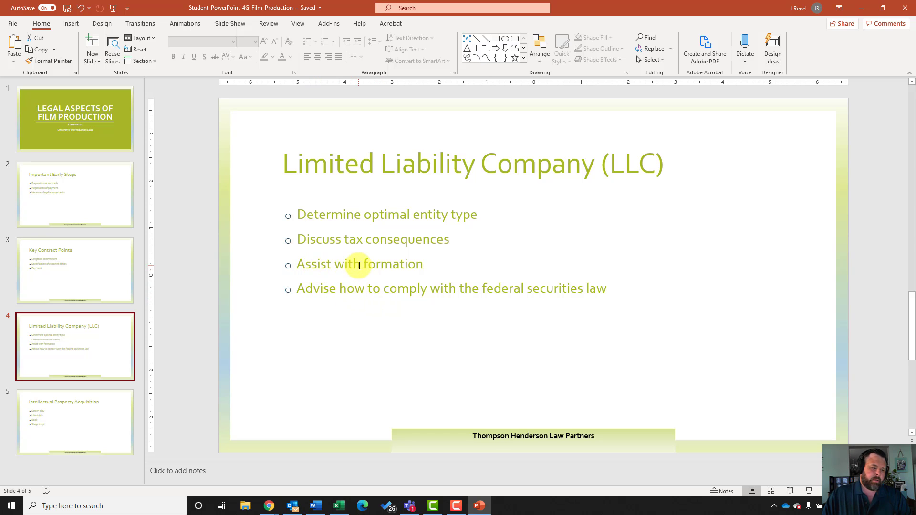
left_click(436, 266)
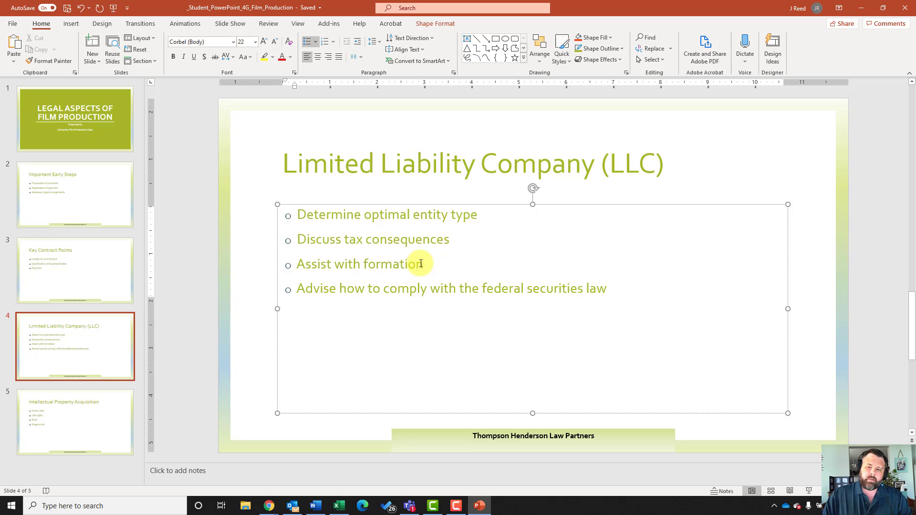
left_click(263, 24)
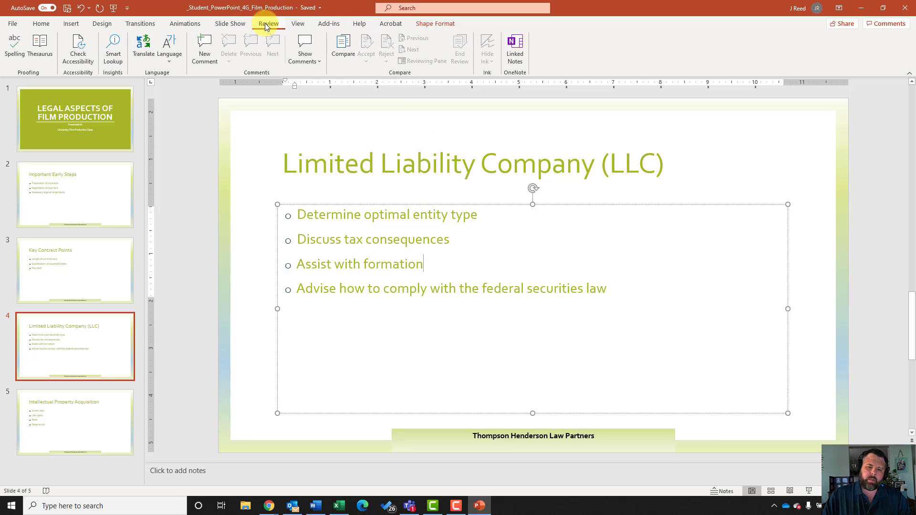
left_click(210, 51)
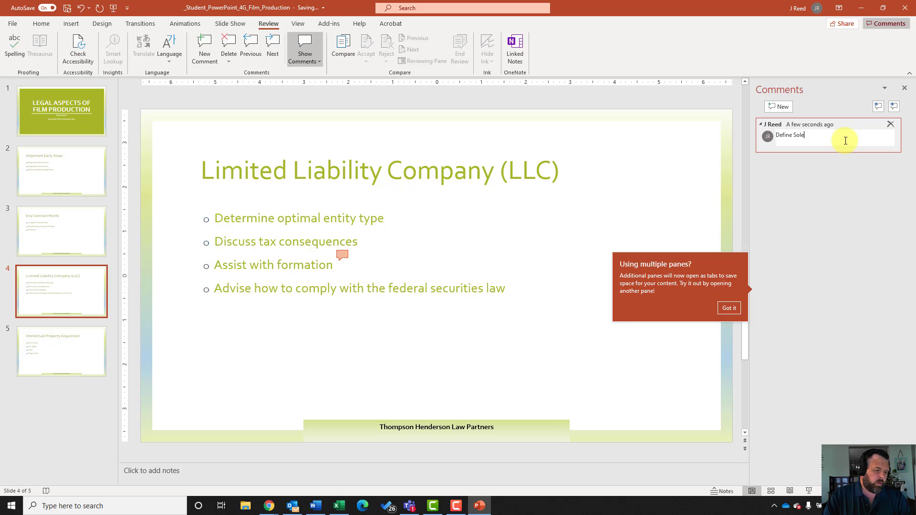
type("Define Sole Pro")
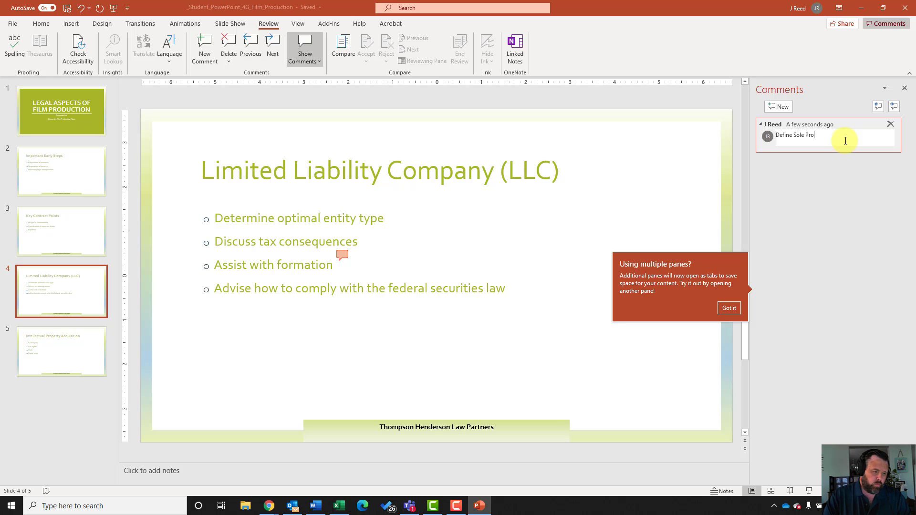
type("prietorship.")
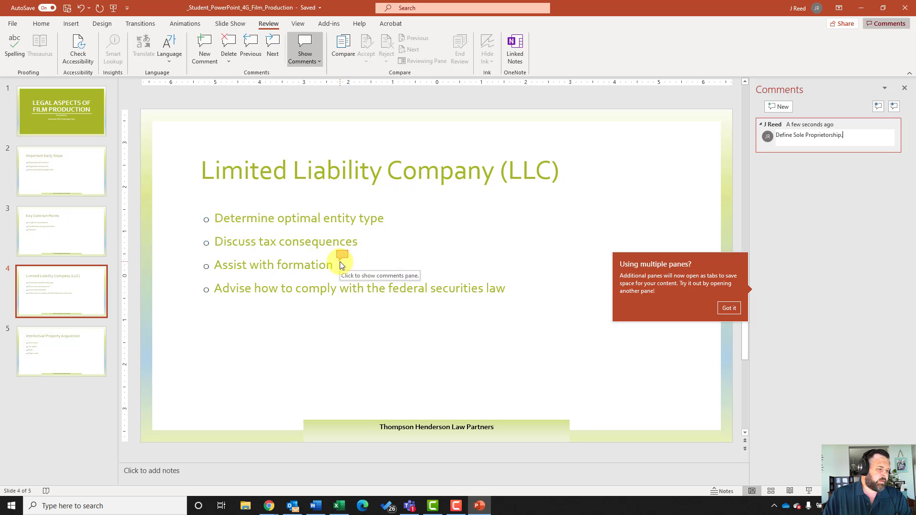
left_click(58, 348)
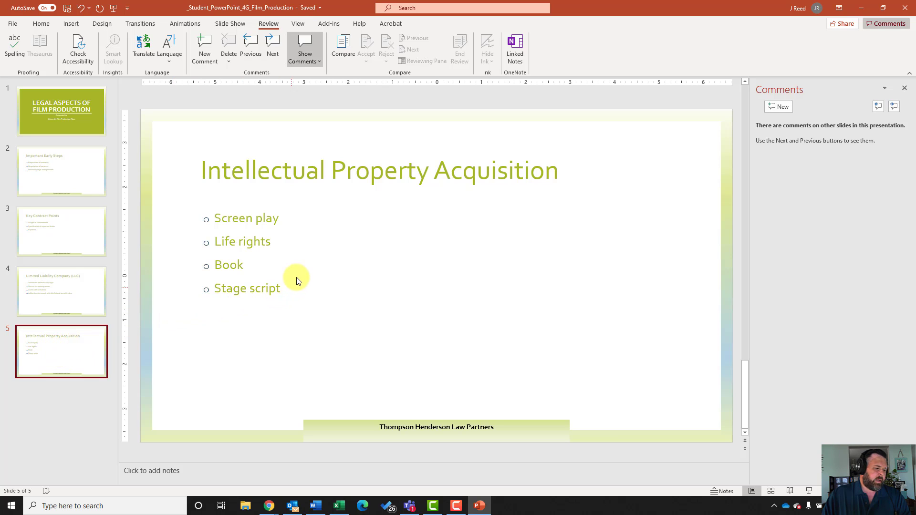
Step: Comment 'Explain how this is intellectual property.' on 'Life rights' and close the Comments pane
left_click(268, 241)
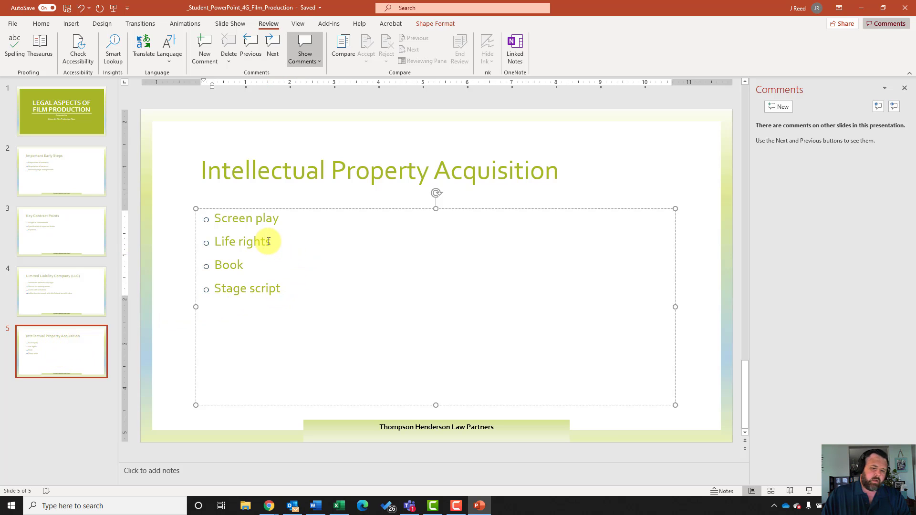
left_click_drag(287, 241, 218, 244)
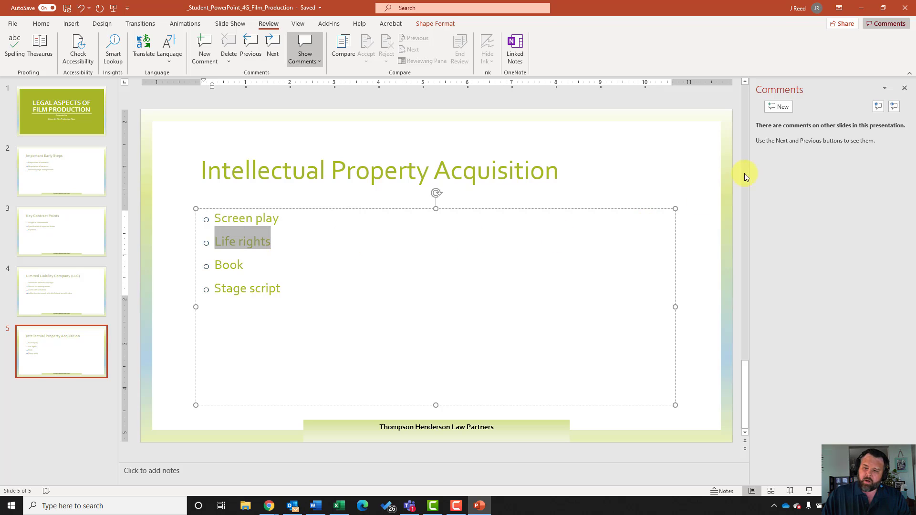
left_click(779, 107)
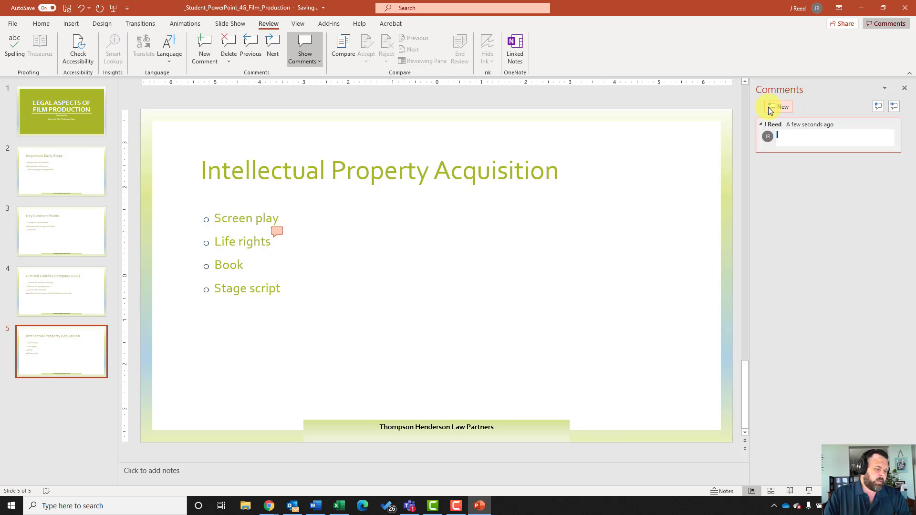
type("Explain")
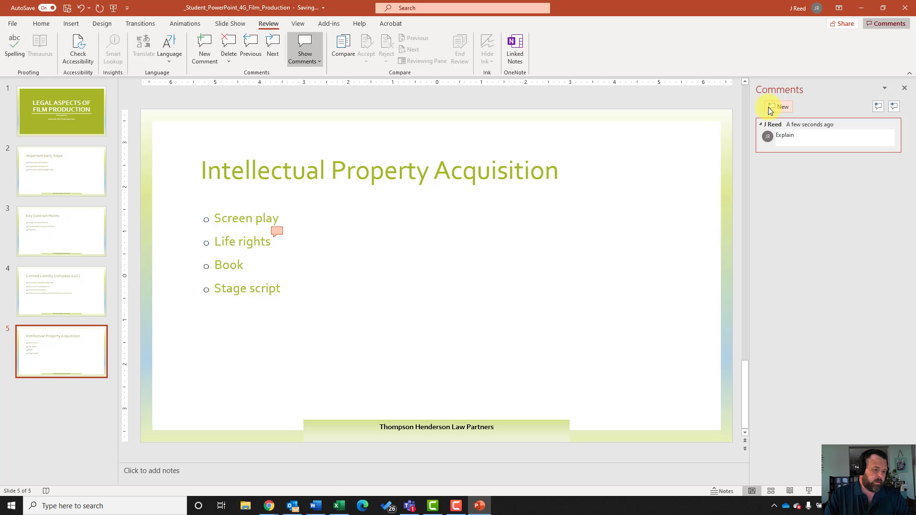
type(" how this is")
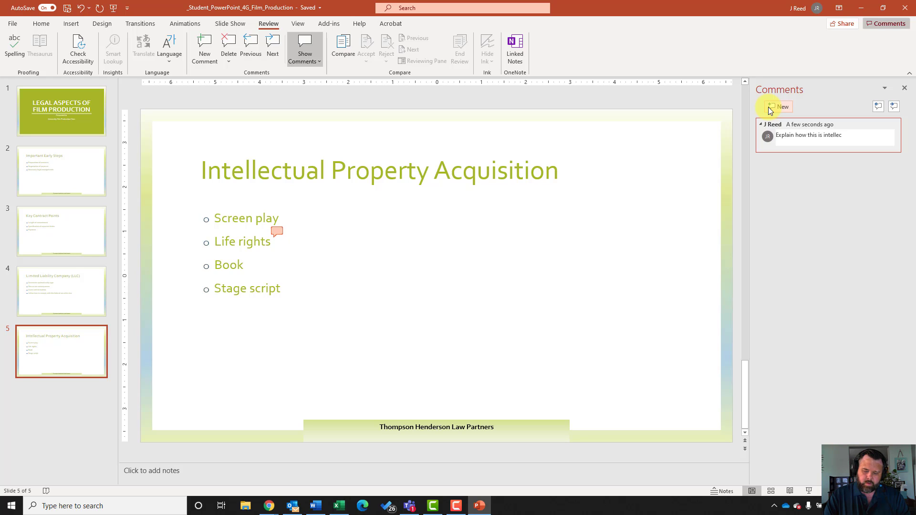
type("intellectual pr")
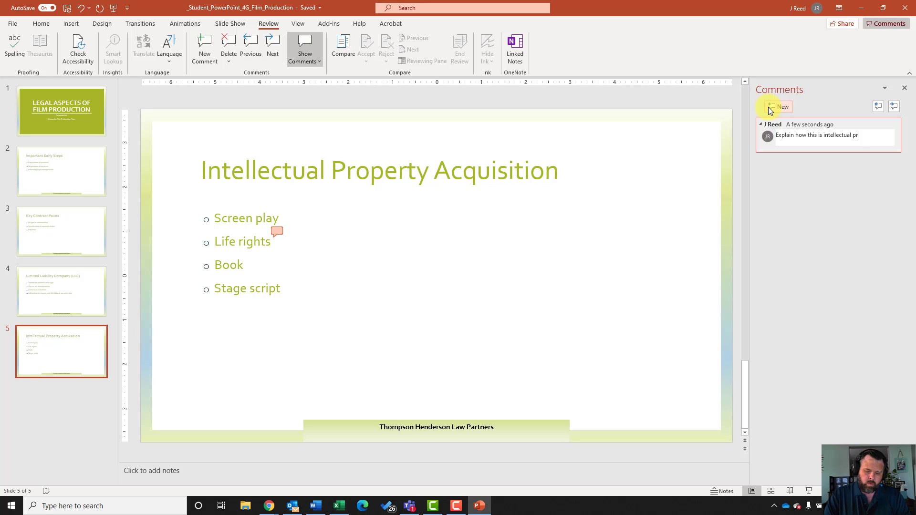
type("operty.")
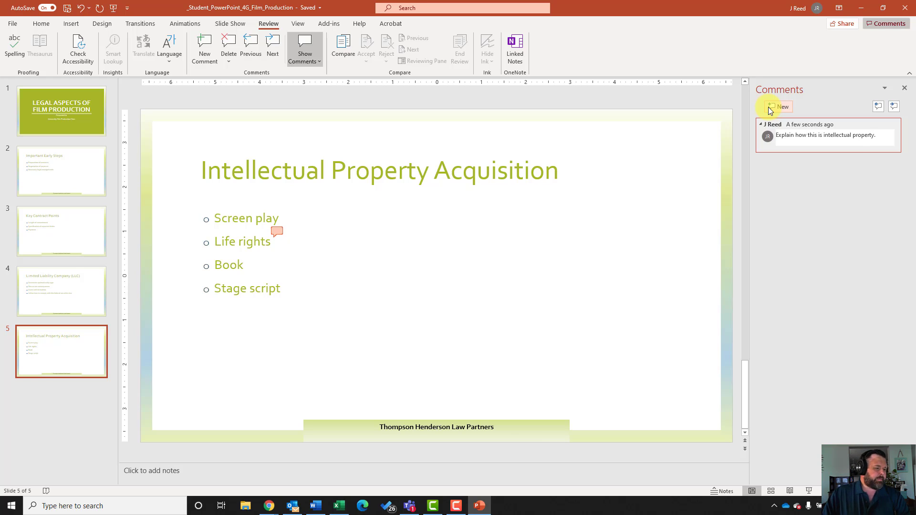
left_click(905, 88)
left_click(906, 89)
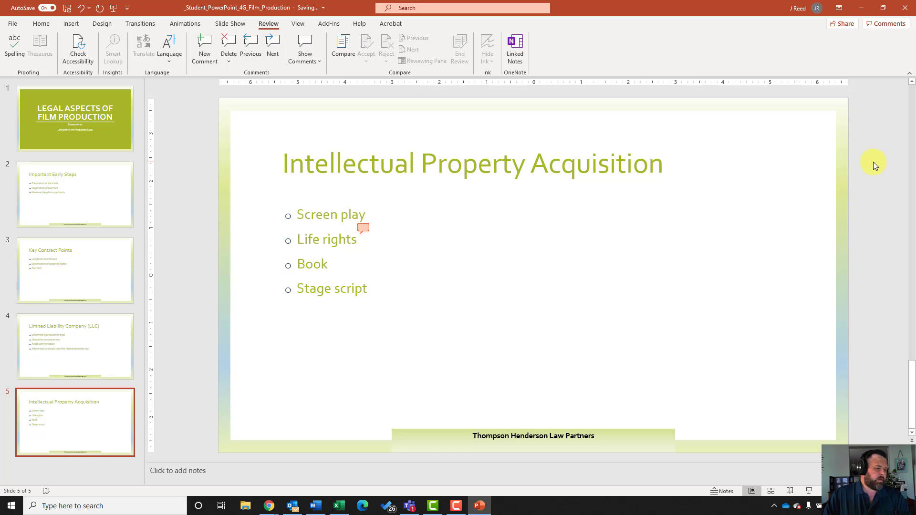
Step: On slide 2, replace 'payment' with the synonym 'compensation' and split Necessary legal arrangements onto its own bullet
left_click(107, 201)
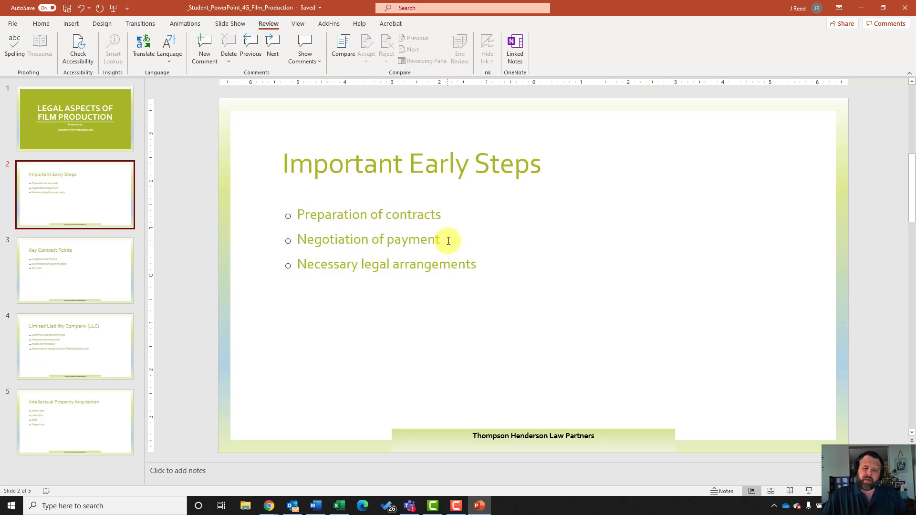
left_click_drag(447, 241, 406, 244)
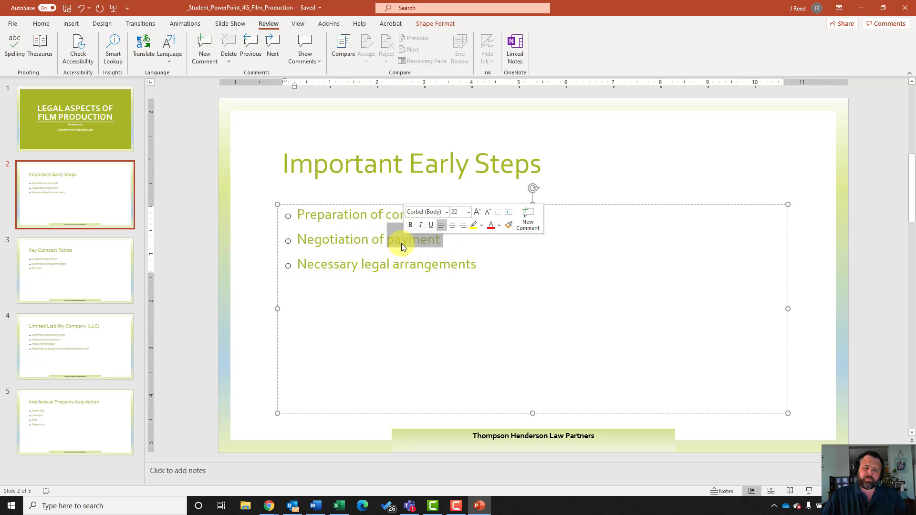
right_click(402, 243)
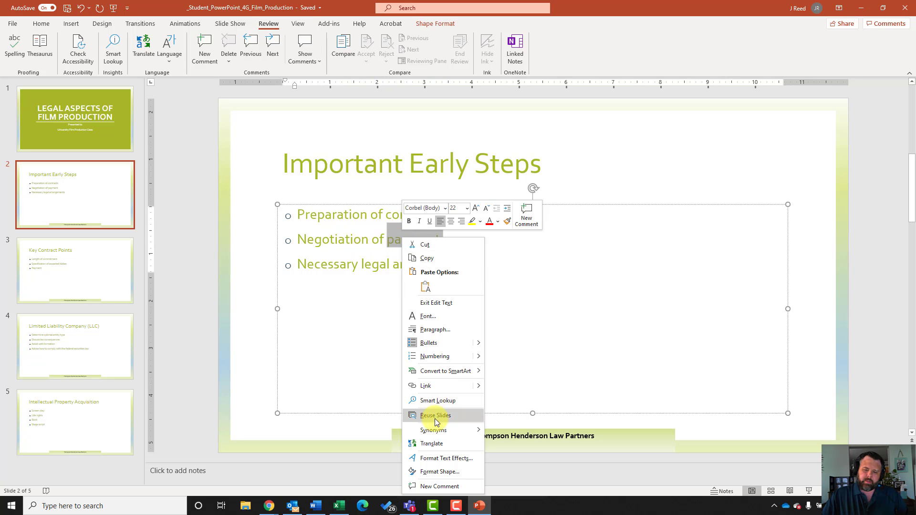
mouse_move(464, 428)
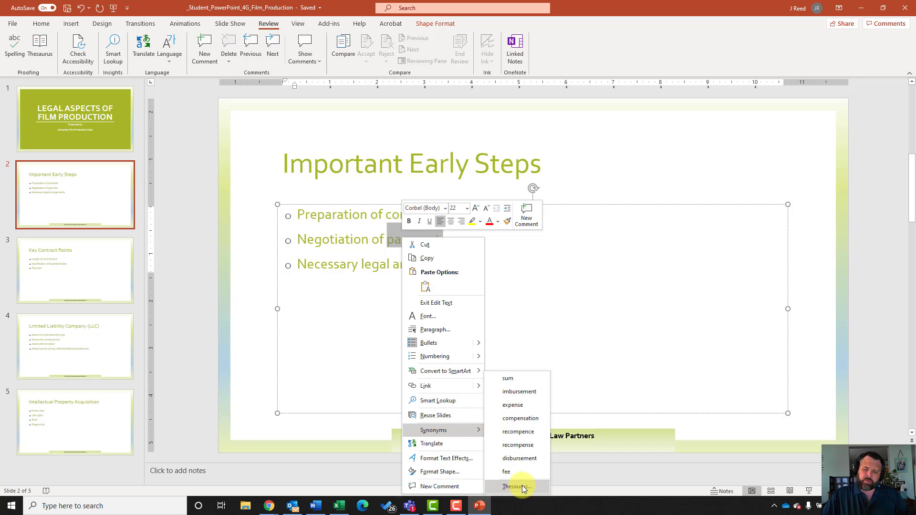
left_click(525, 420)
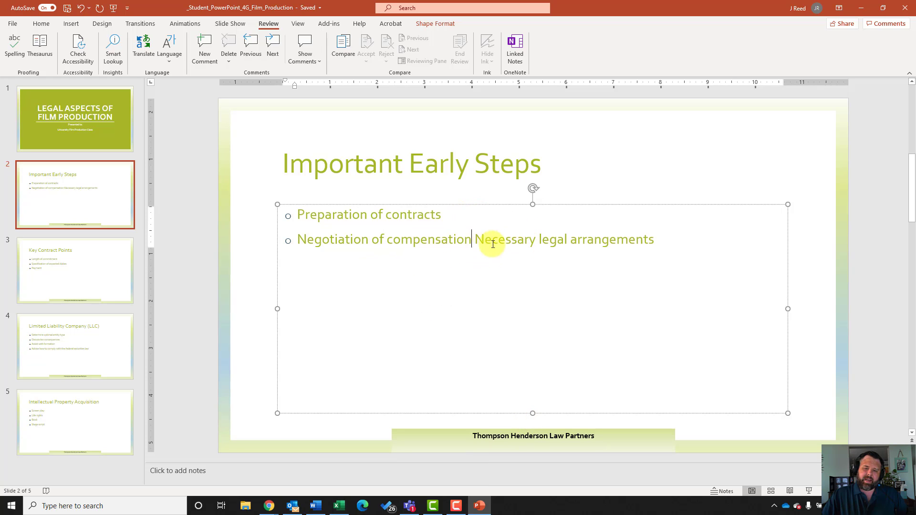
key("Return")
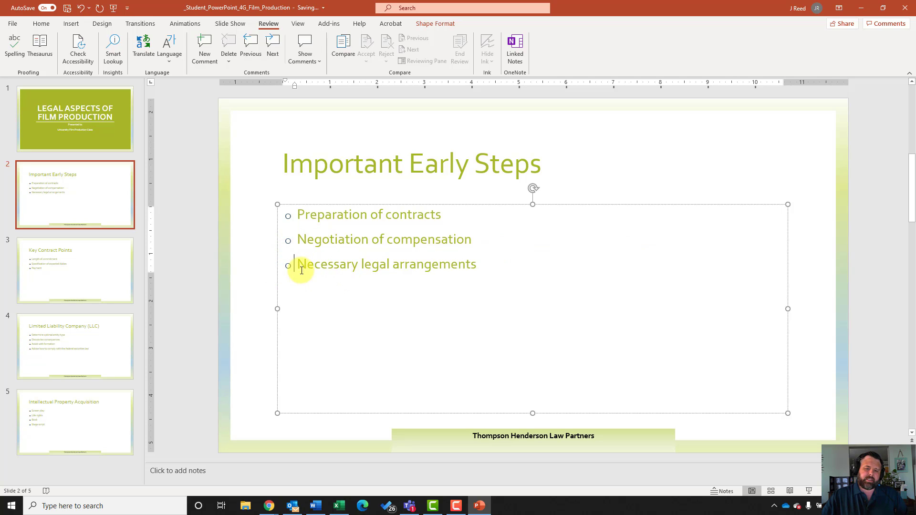
left_click(84, 270)
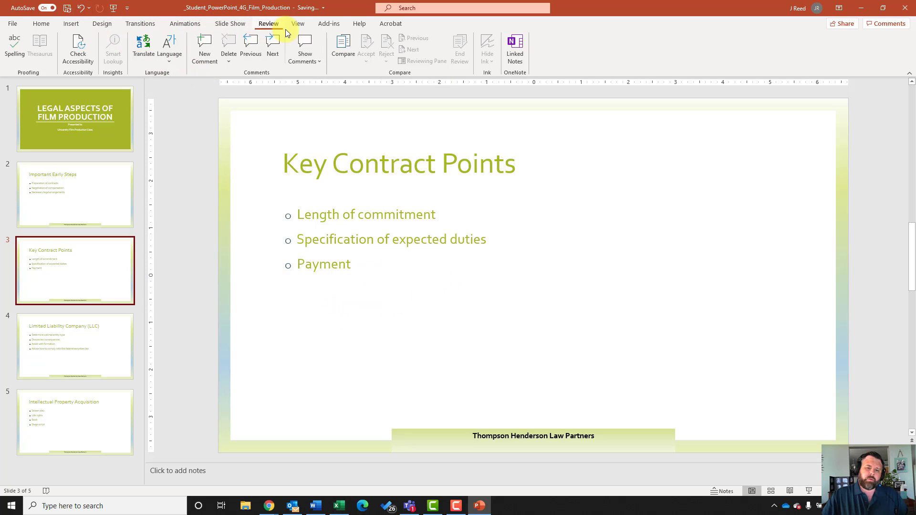
Step: Insert the p04G_Film picture from the Downloads folder onto the Key Contract Points slide
left_click(74, 23)
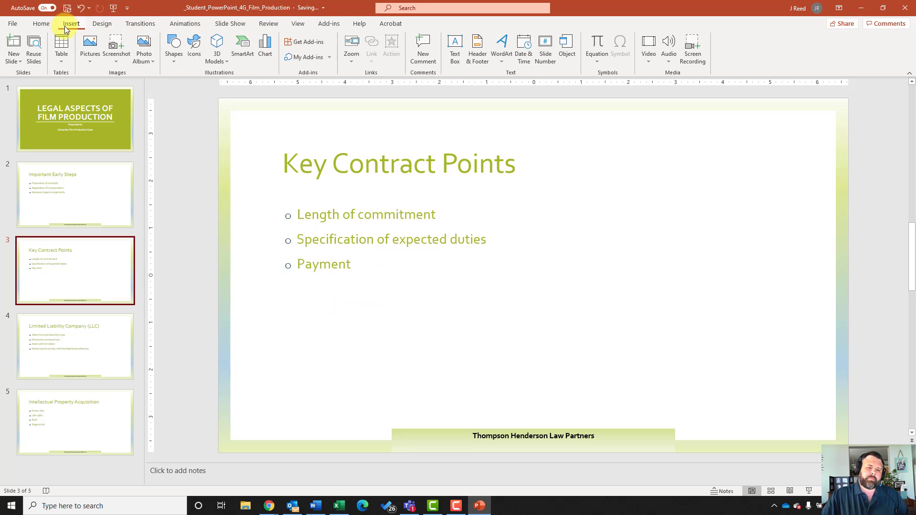
left_click(88, 59)
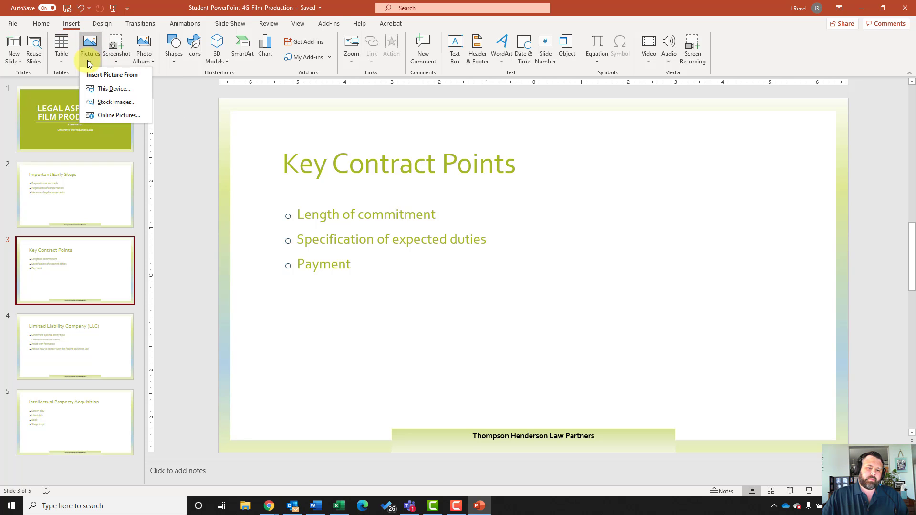
left_click(113, 89)
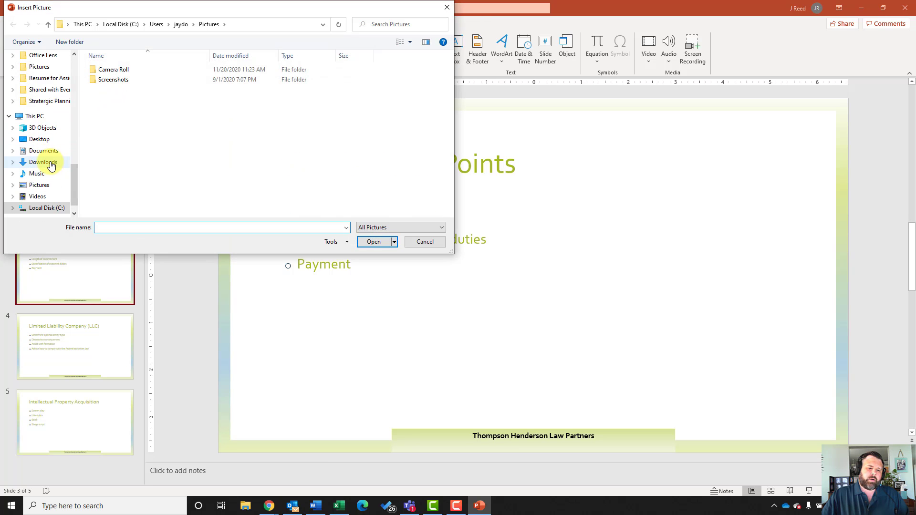
left_click(51, 165)
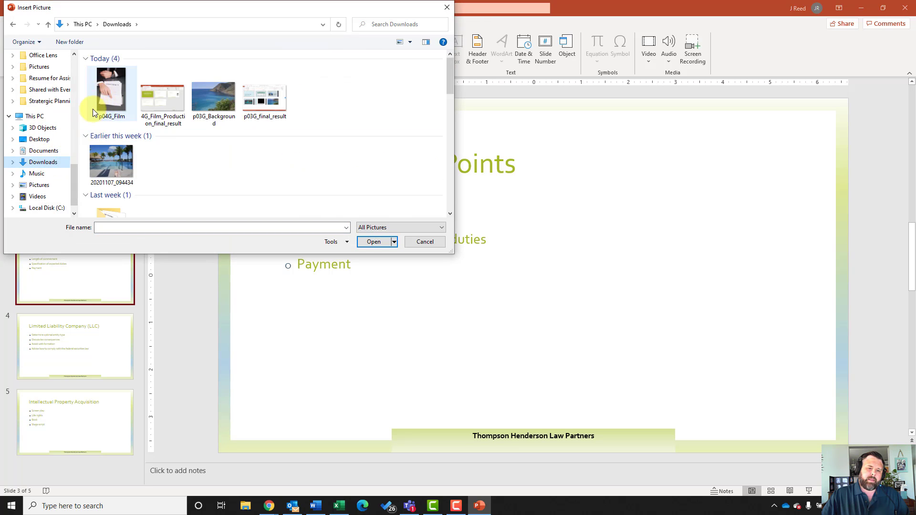
left_click(108, 91)
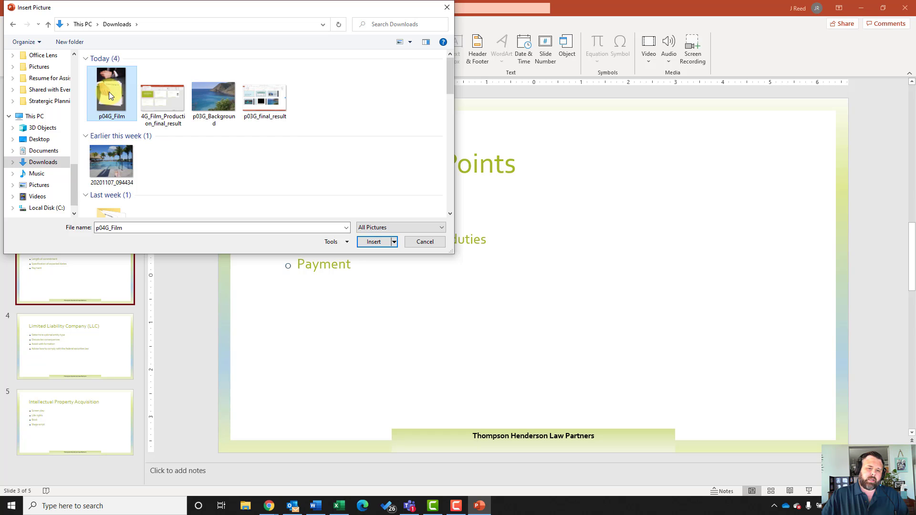
left_click(371, 242)
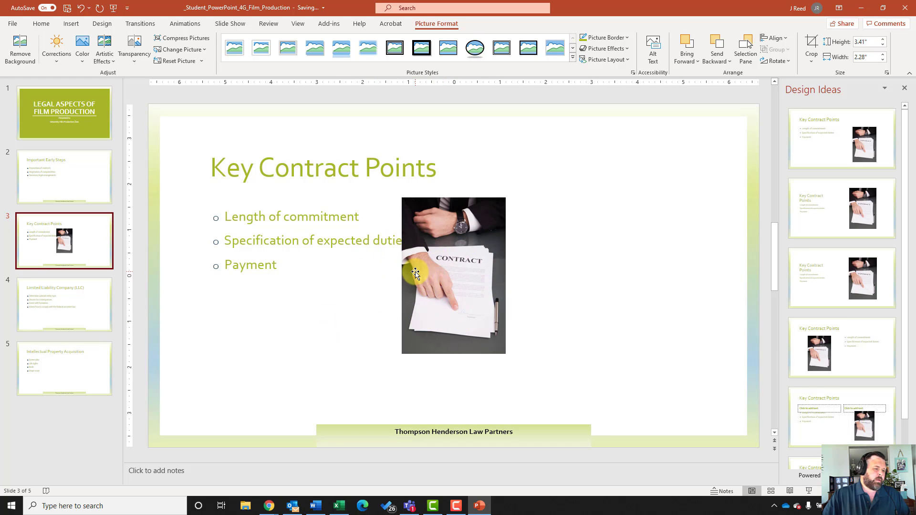
Step: Crop the contract picture to the Rectangle: Diagonal Corners Rounded shape
left_click(903, 88)
left_click(527, 262)
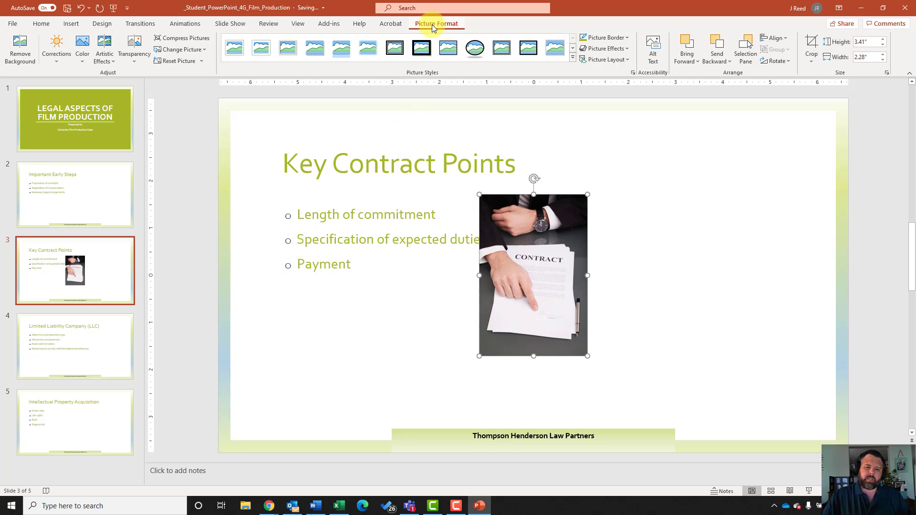
left_click(813, 61)
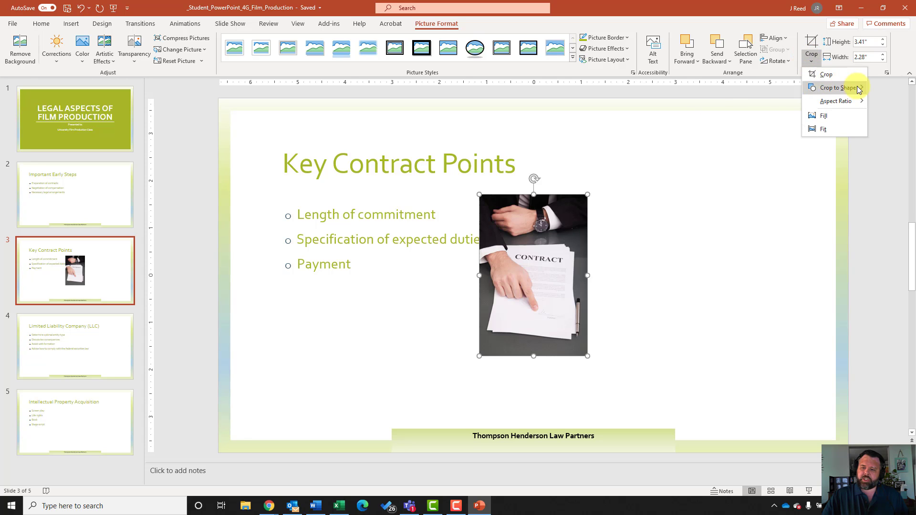
mouse_move(844, 89)
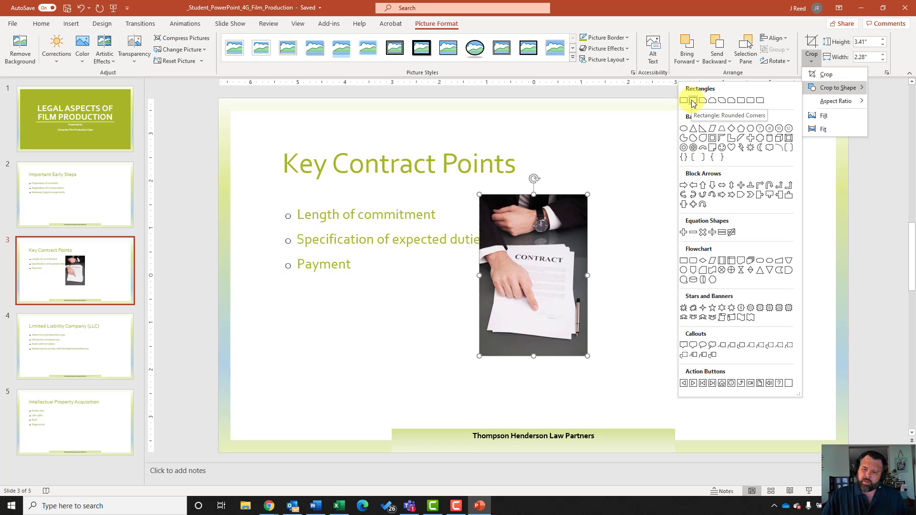
left_click(760, 101)
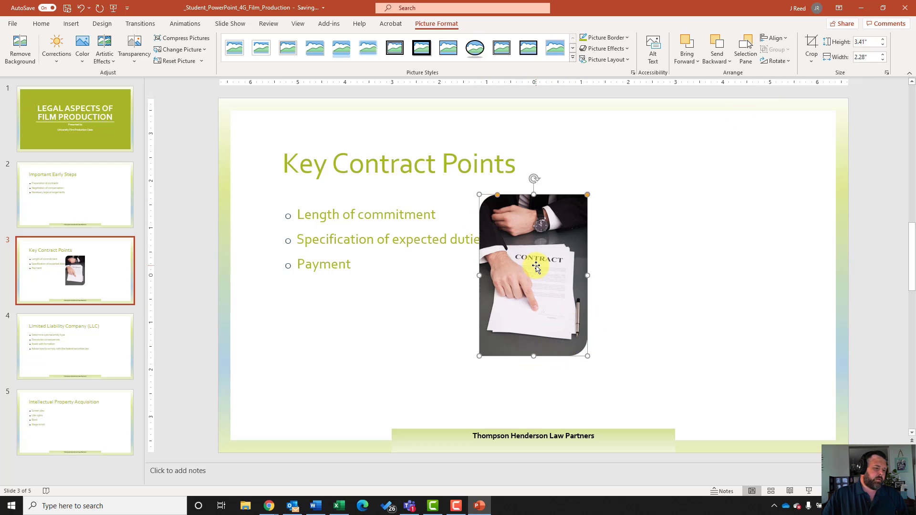
Step: Set the contract picture's height to 2.53"
left_click(866, 42)
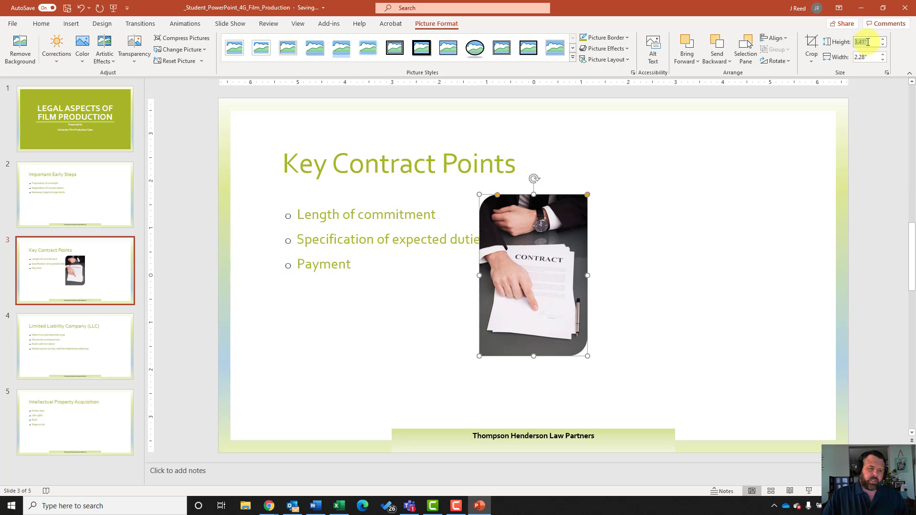
type("2")
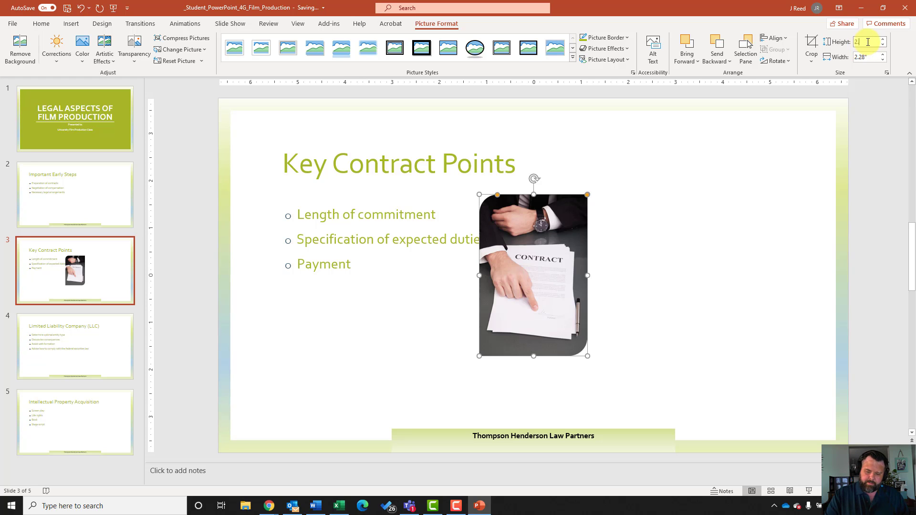
type(".53")
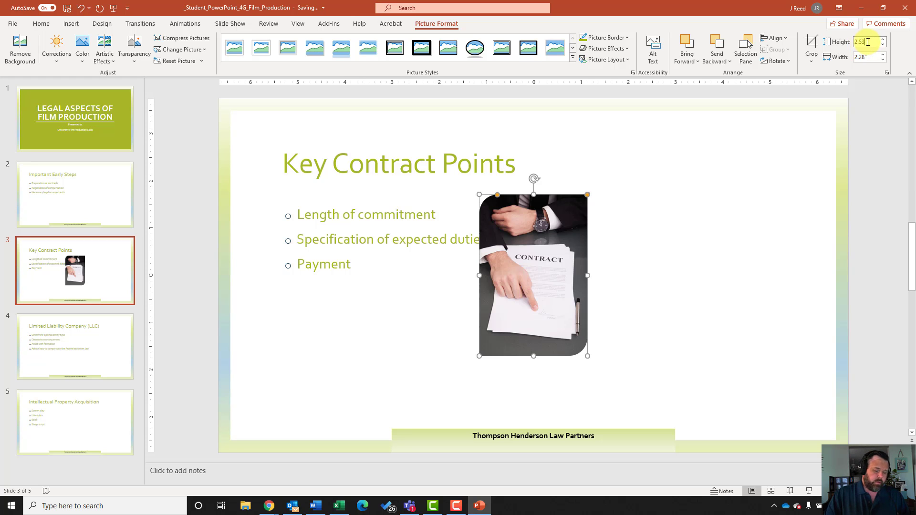
key("Return")
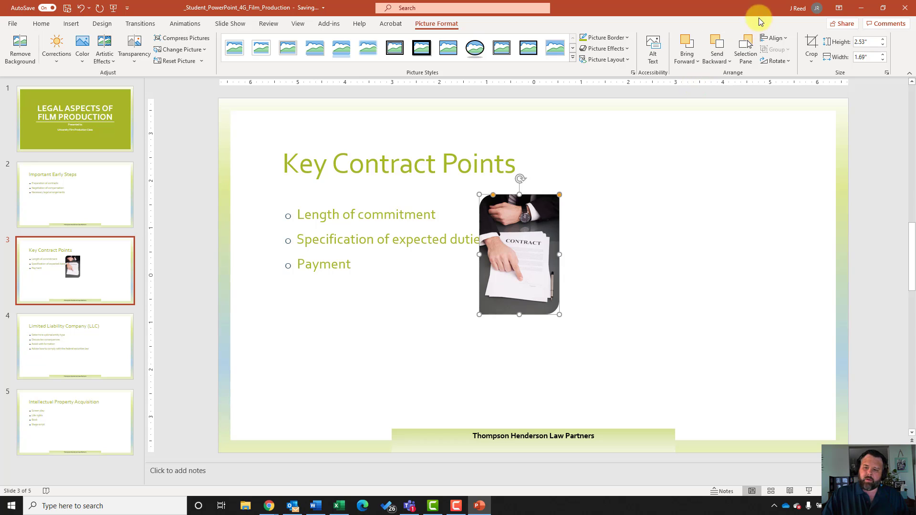
Step: Align the picture to the slide's right edge and middle
left_click(780, 39)
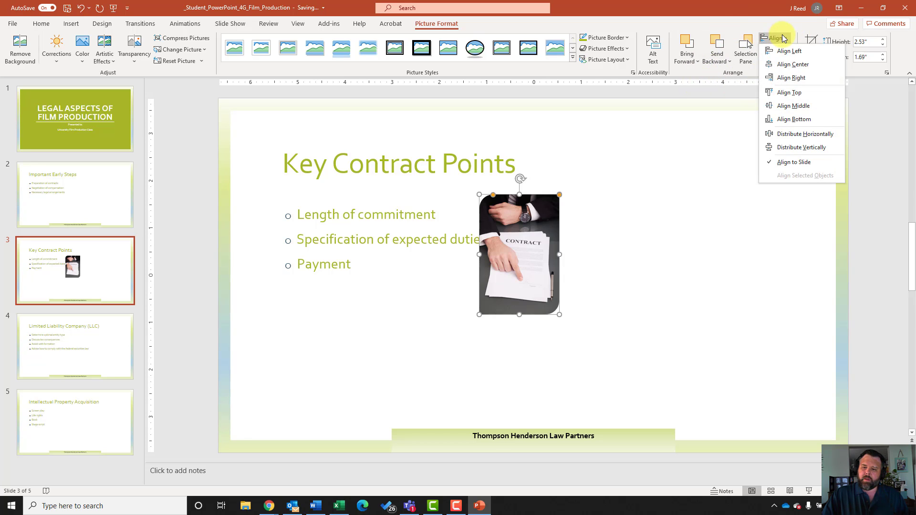
left_click(790, 77)
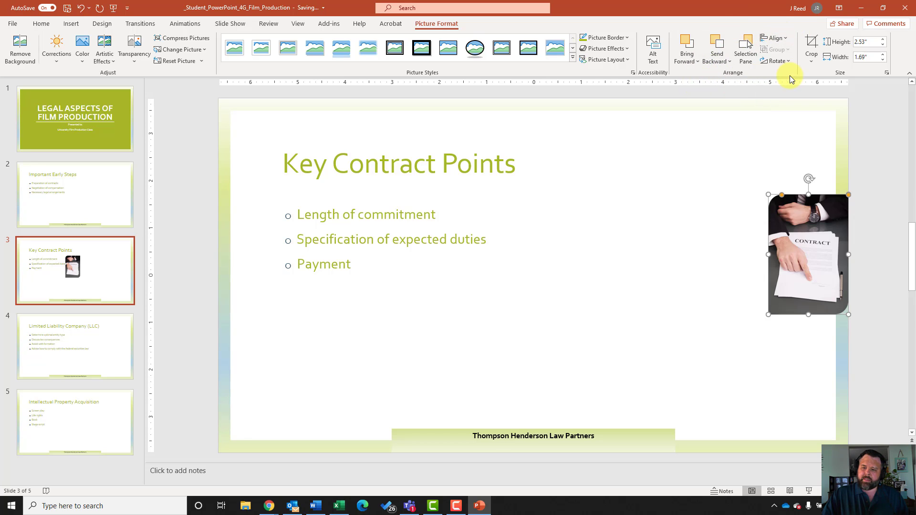
left_click(777, 37)
left_click(795, 106)
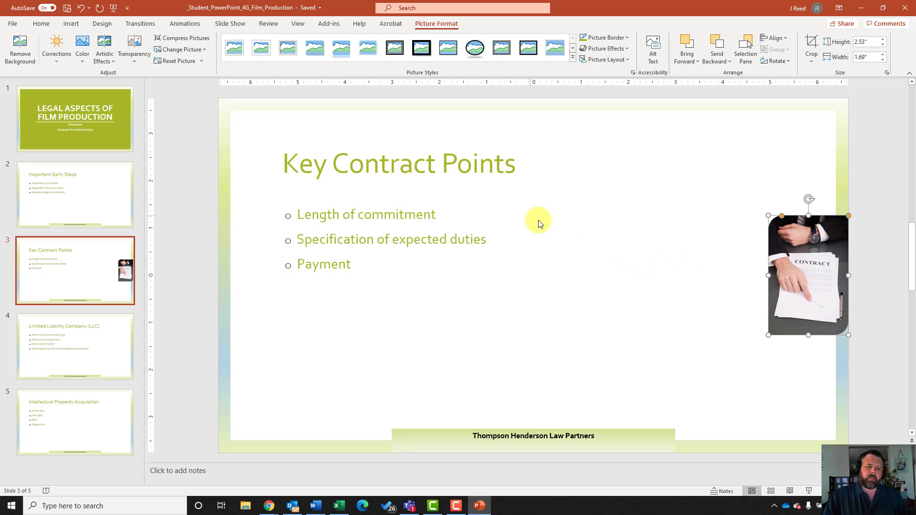
Step: Recolor the contract picture with the Grayscale swatch
double_click(446, 22)
double_click(443, 24)
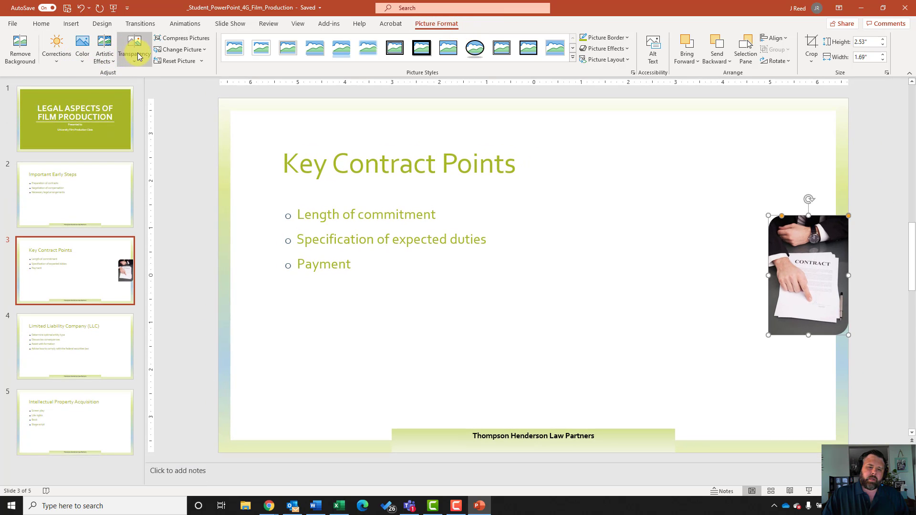
left_click(82, 60)
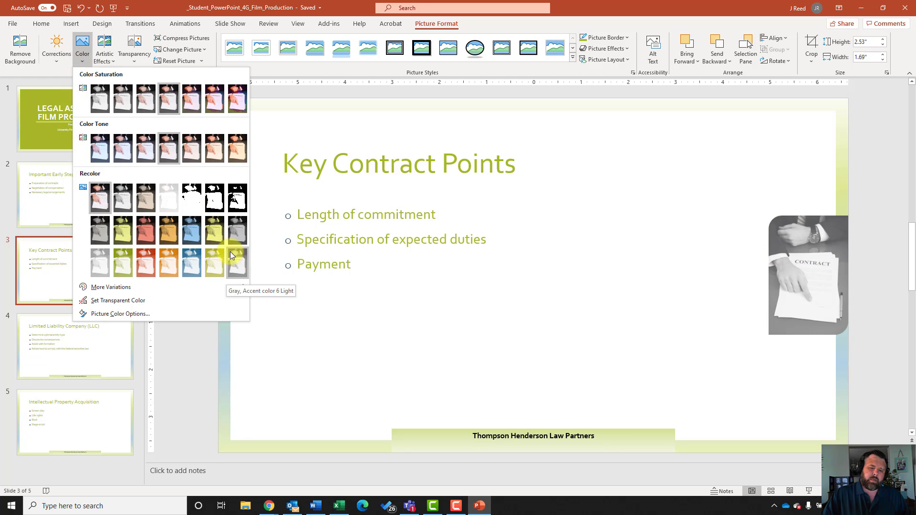
left_click(119, 195)
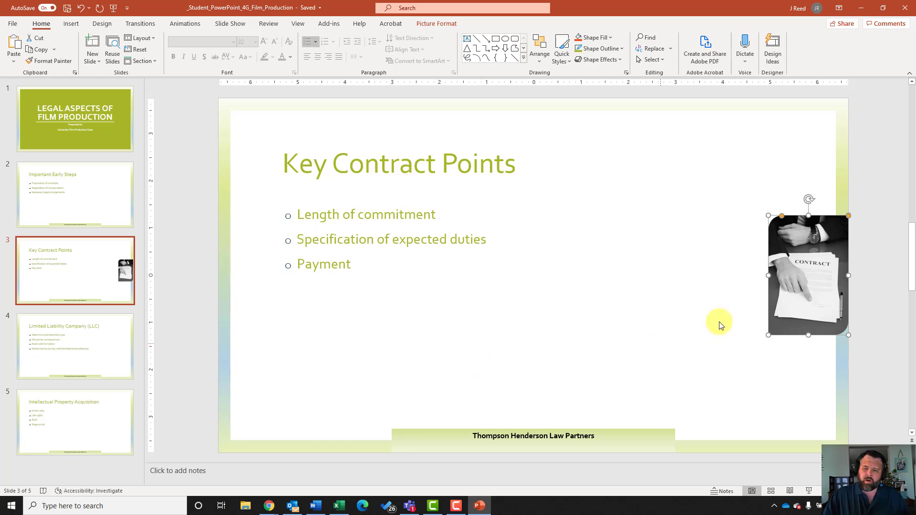
Step: Run the accessibility check and select the picture flagged for missing alt text
left_click(13, 23)
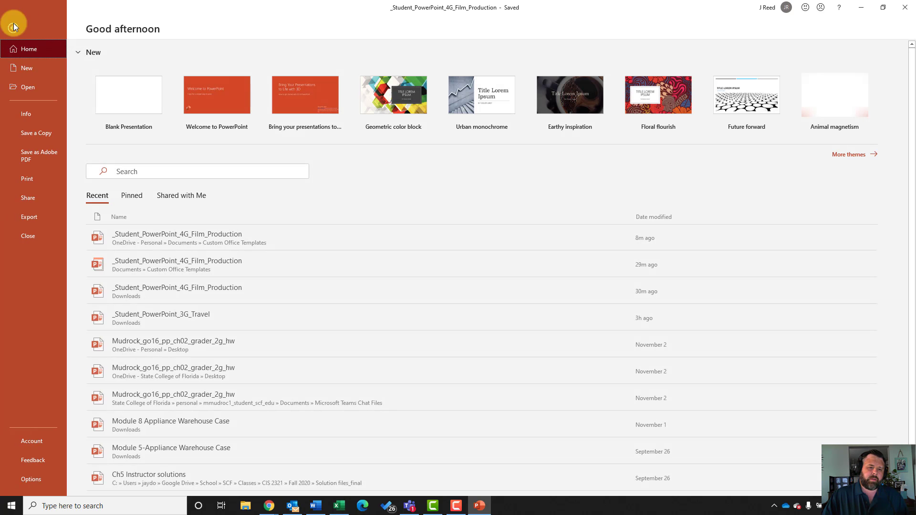
left_click(32, 116)
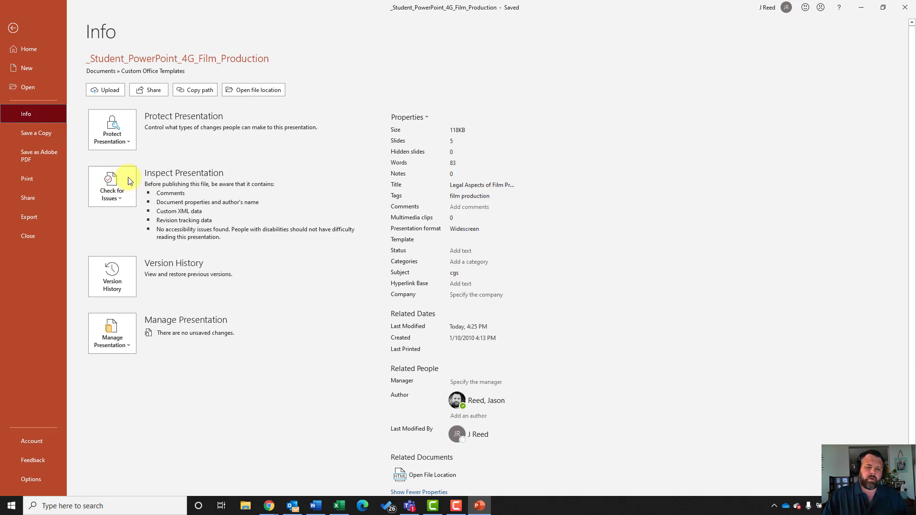
left_click(115, 193)
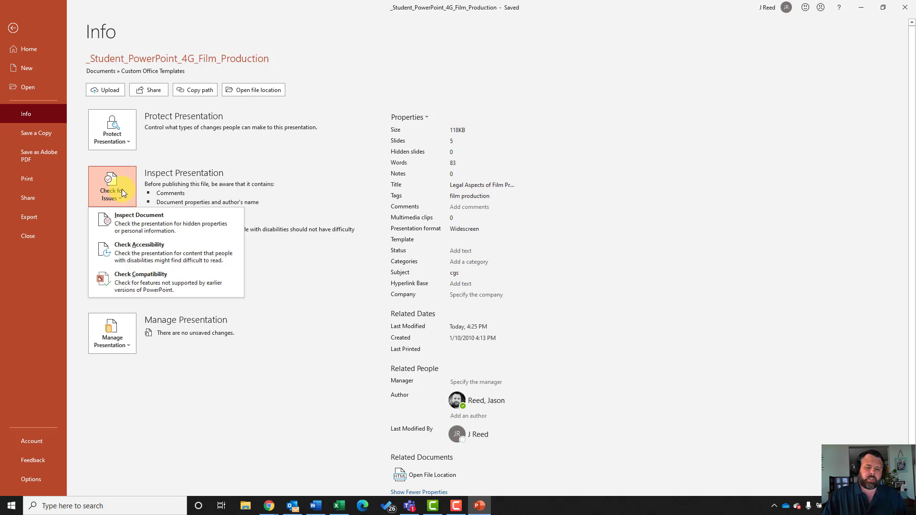
left_click(161, 254)
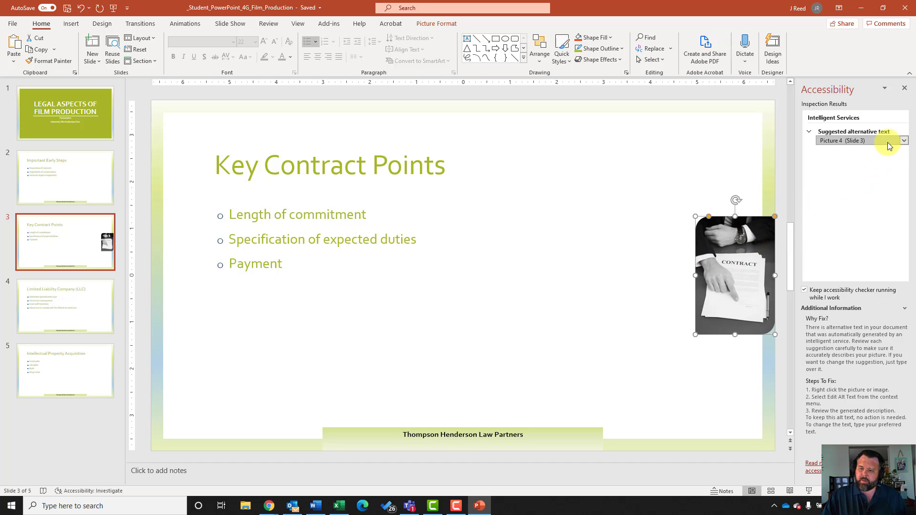
left_click(863, 143)
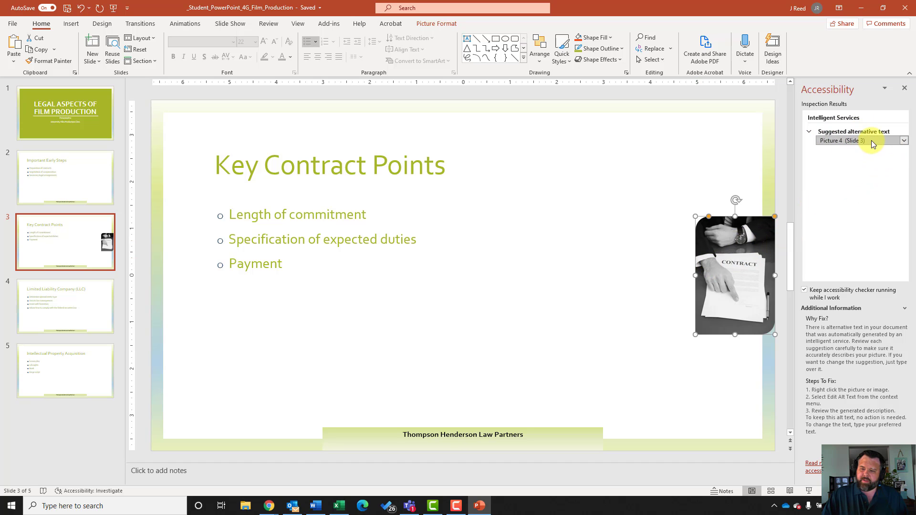
Step: Replace the picture's generated alt text with 'Contracts'
right_click(737, 271)
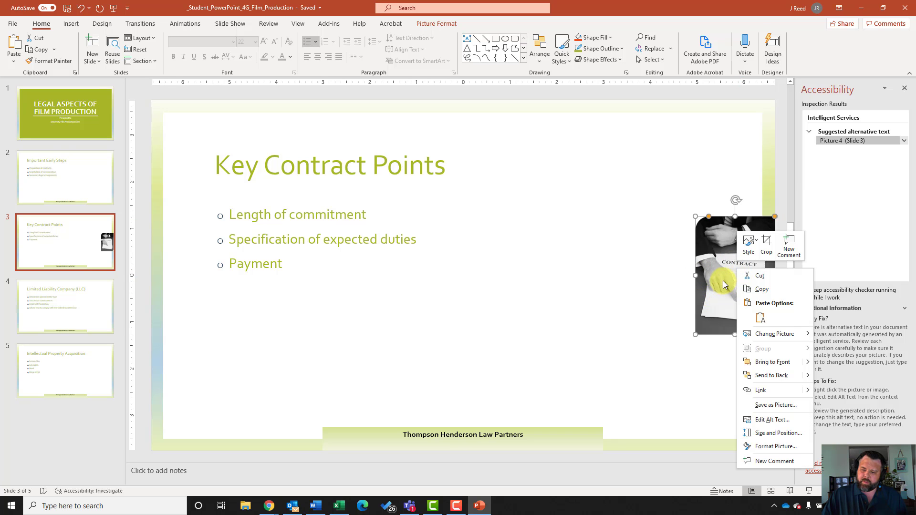
left_click(777, 420)
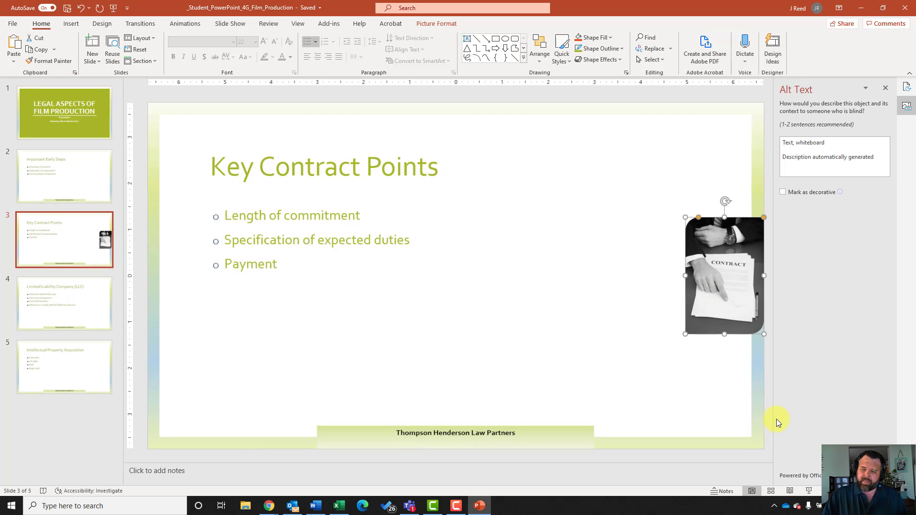
left_click(795, 146)
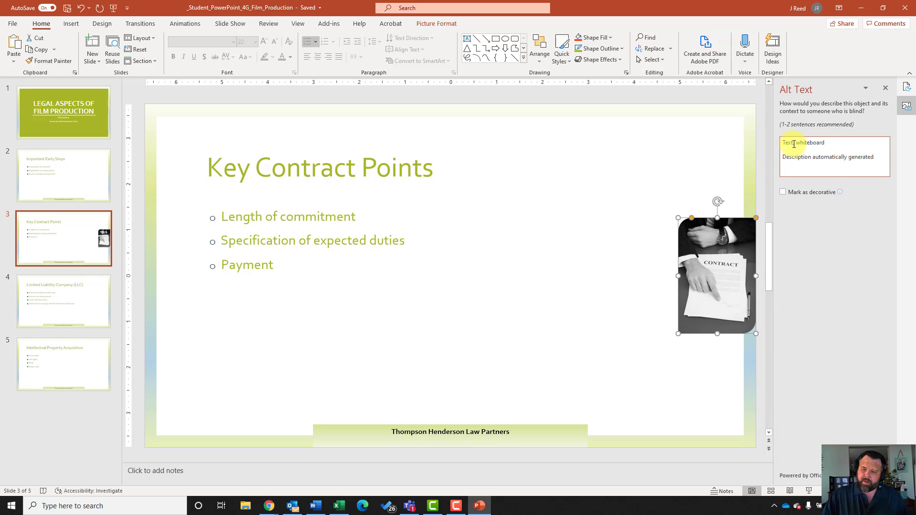
left_click(828, 143)
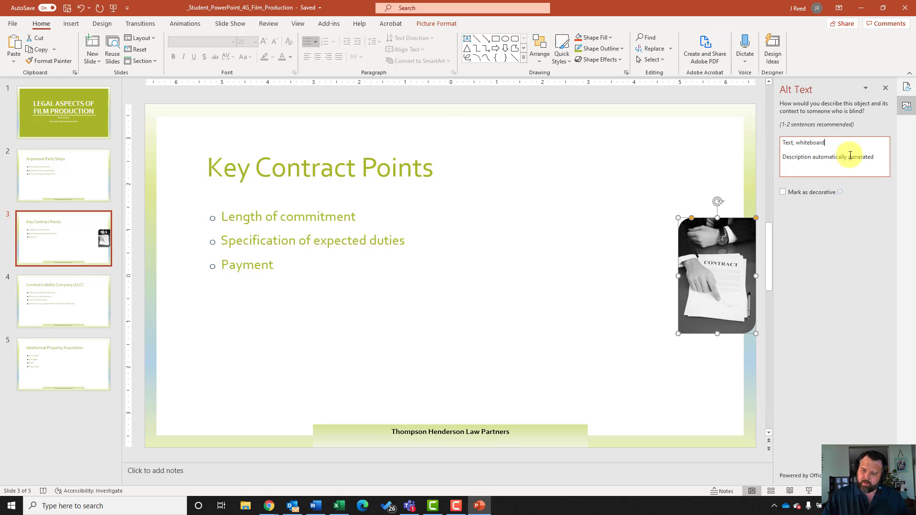
left_click_drag(883, 157, 773, 140)
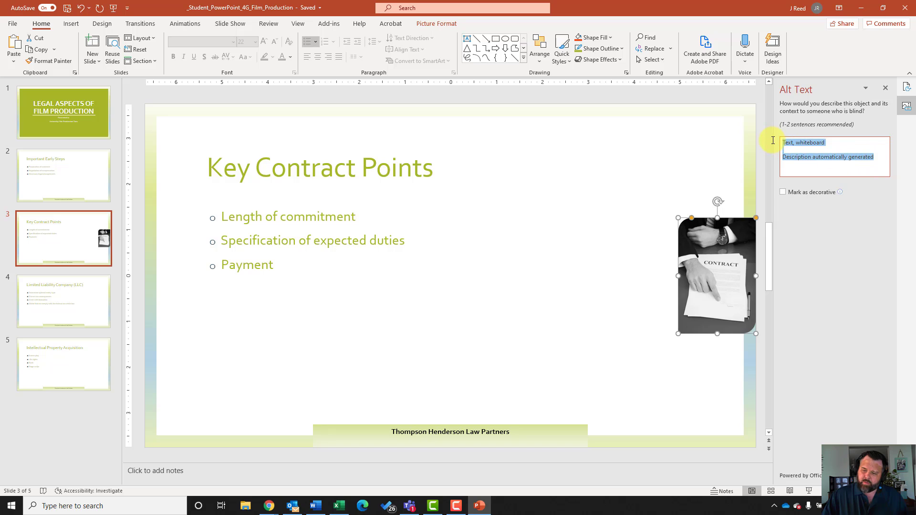
key("Delete")
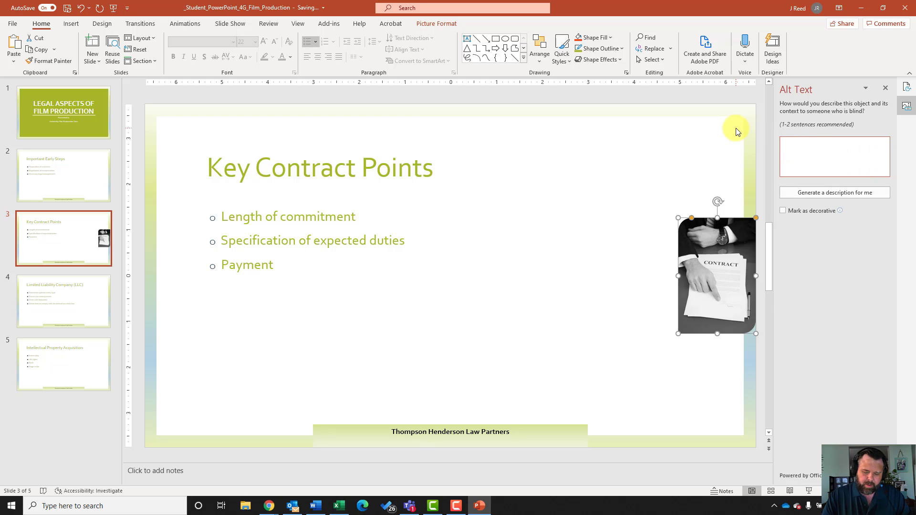
type("Contracts")
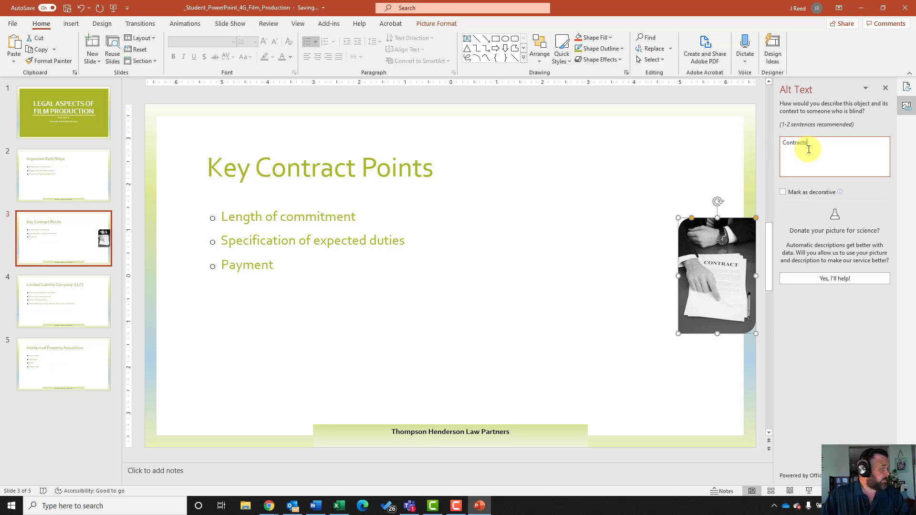
left_click(886, 89)
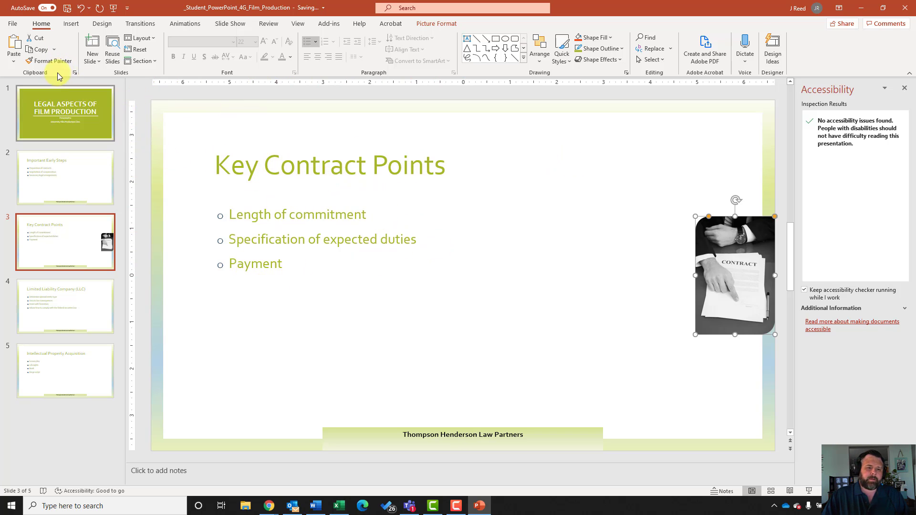
Step: Save a copy of the presentation to Downloads, replacing the existing file
left_click(11, 24)
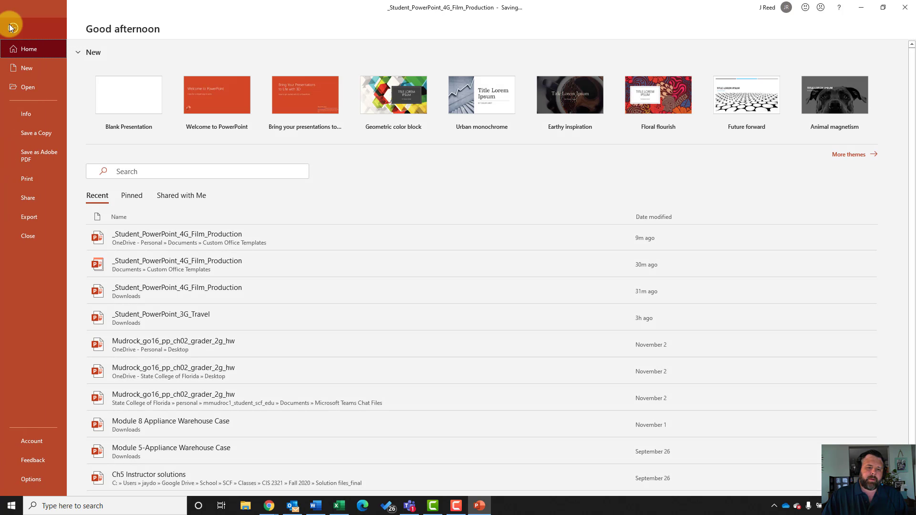
left_click(42, 130)
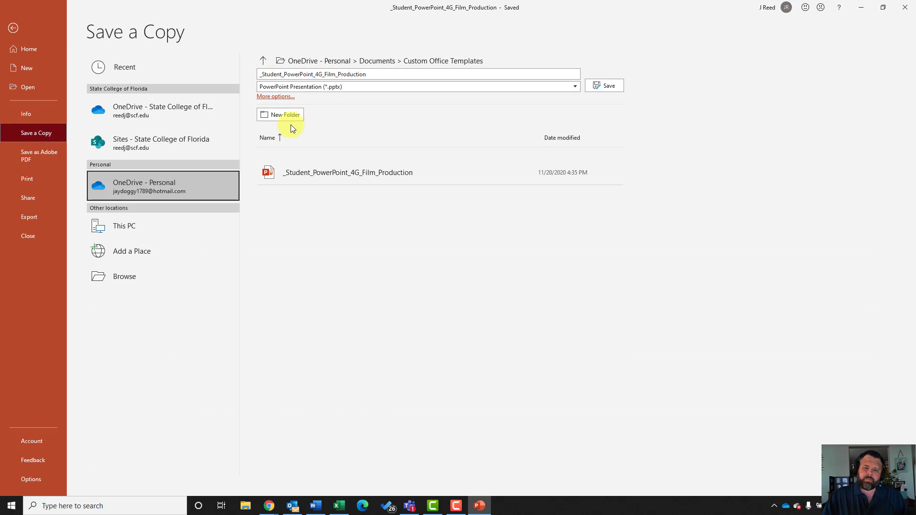
left_click(128, 275)
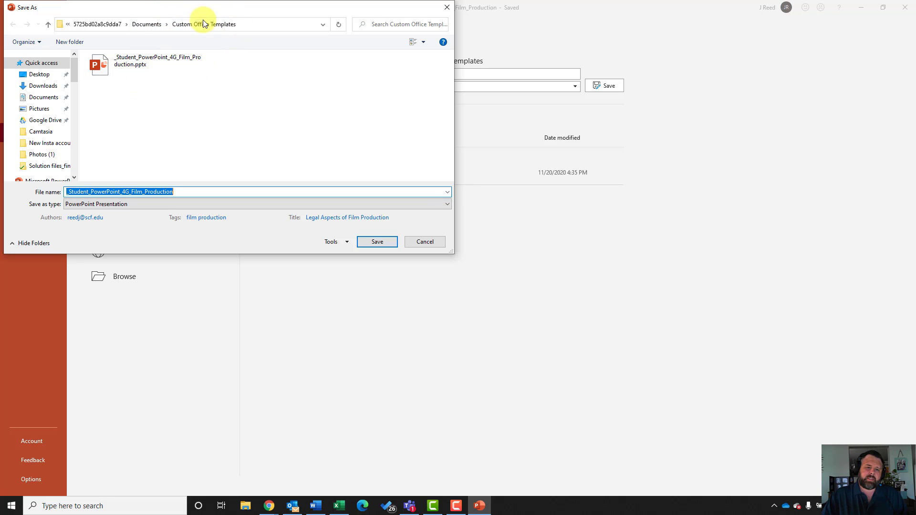
left_click(41, 90)
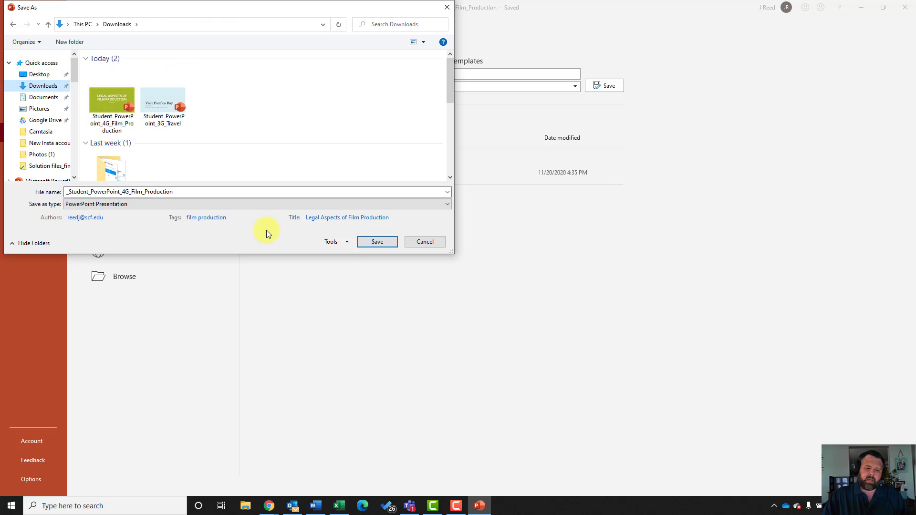
left_click(375, 242)
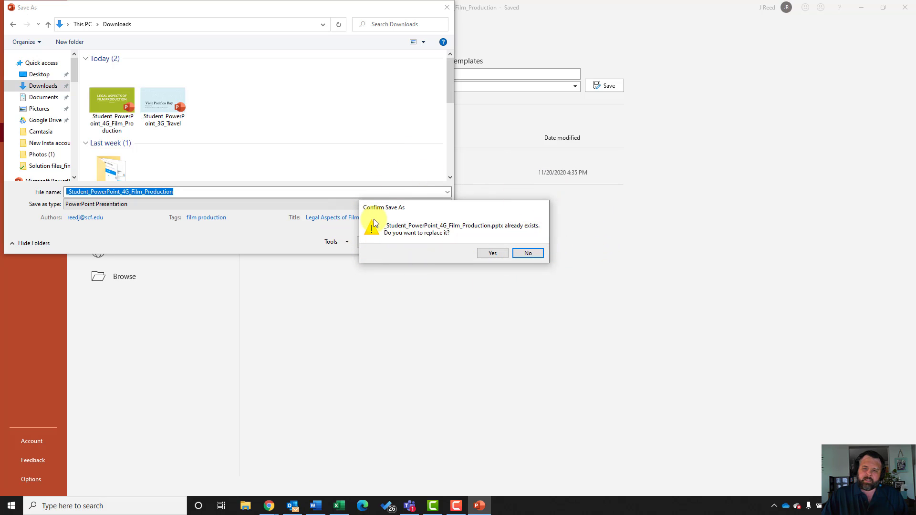
left_click(489, 256)
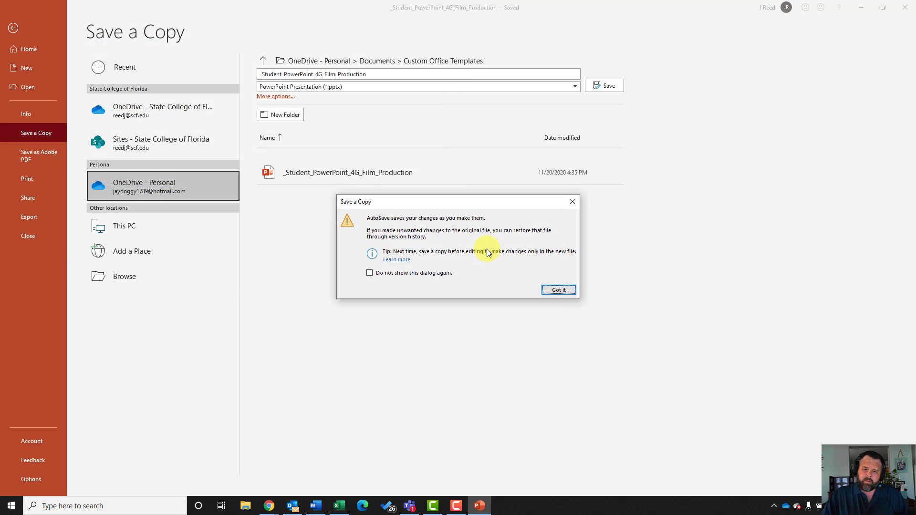
Step: Dismiss the AutoSave notice, close the accessibility results and minimize PowerPoint
left_click(547, 291)
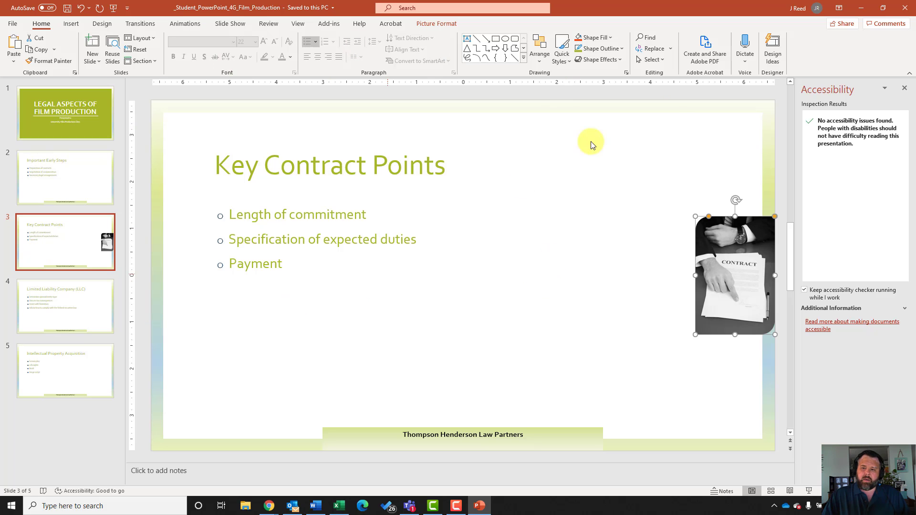
left_click(904, 88)
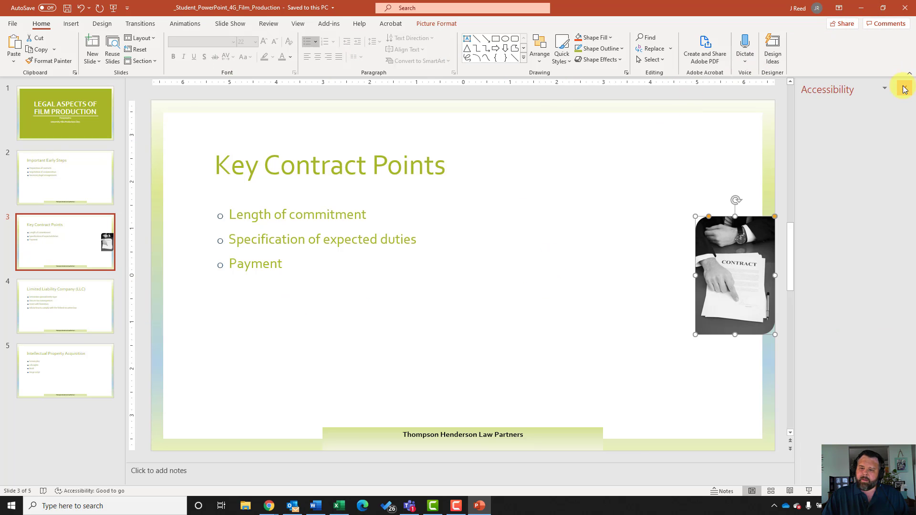
left_click(861, 9)
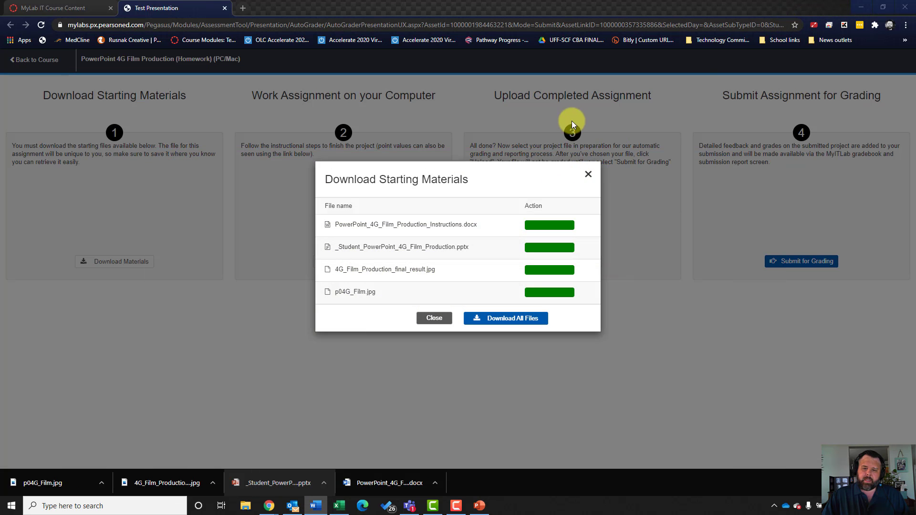
Step: Choose _Student_PowerPoint_4G_Film_Production.pptx from Downloads as the MyLab upload file
left_click(588, 175)
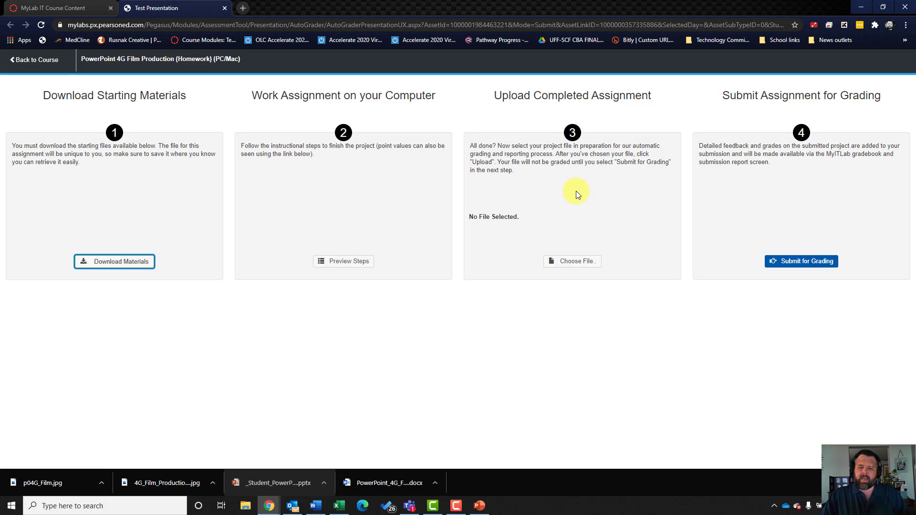
left_click(582, 261)
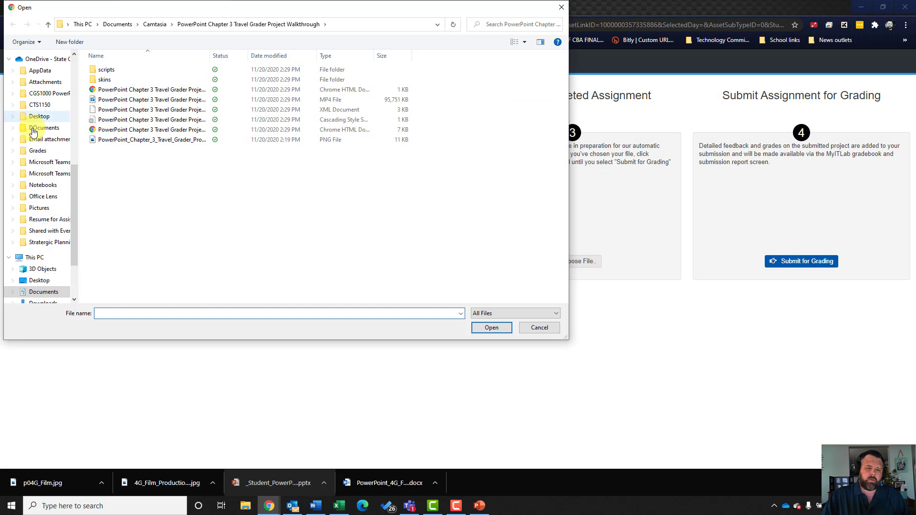
scroll(50, 82, "up", 8)
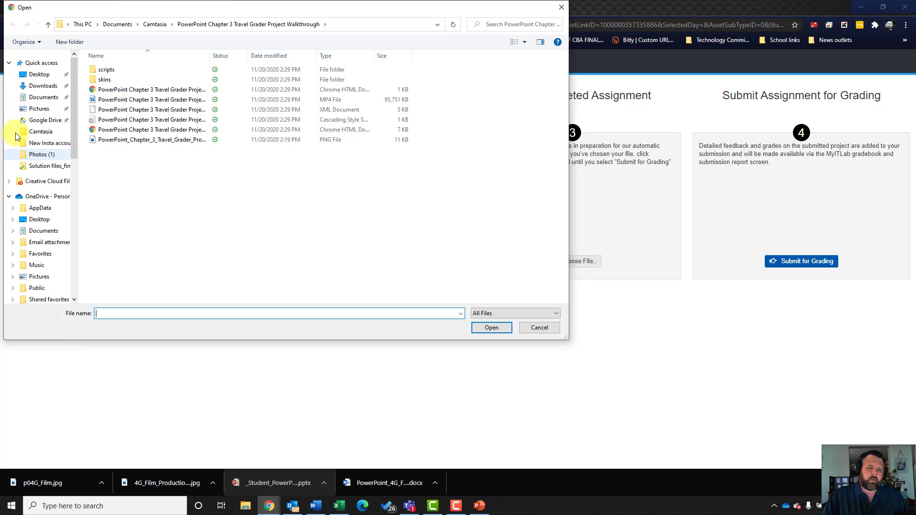
left_click(43, 86)
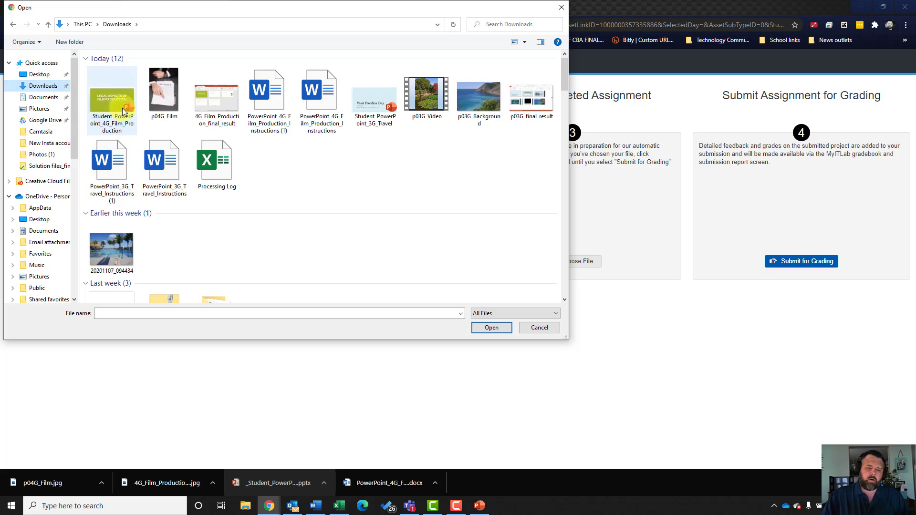
left_click(117, 104)
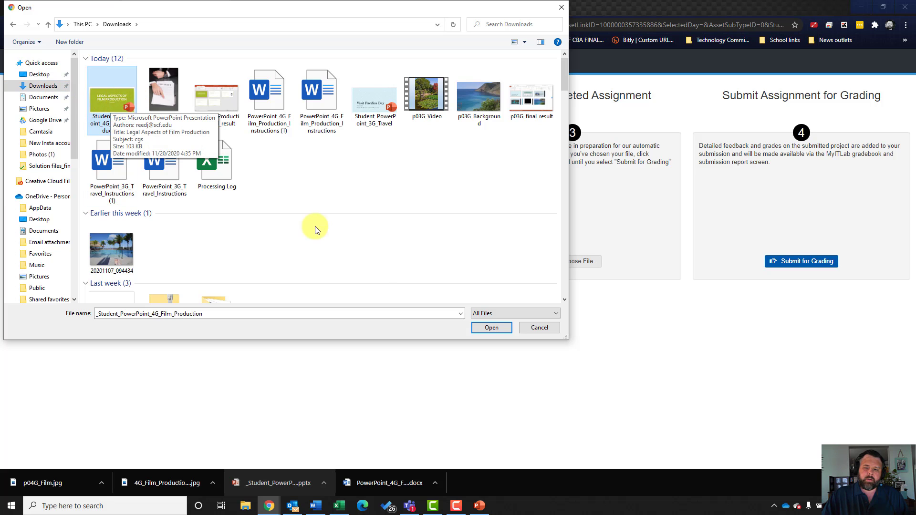
left_click(498, 326)
Step: Upload the presentation, submit it for grading and close the assignment
left_click(549, 262)
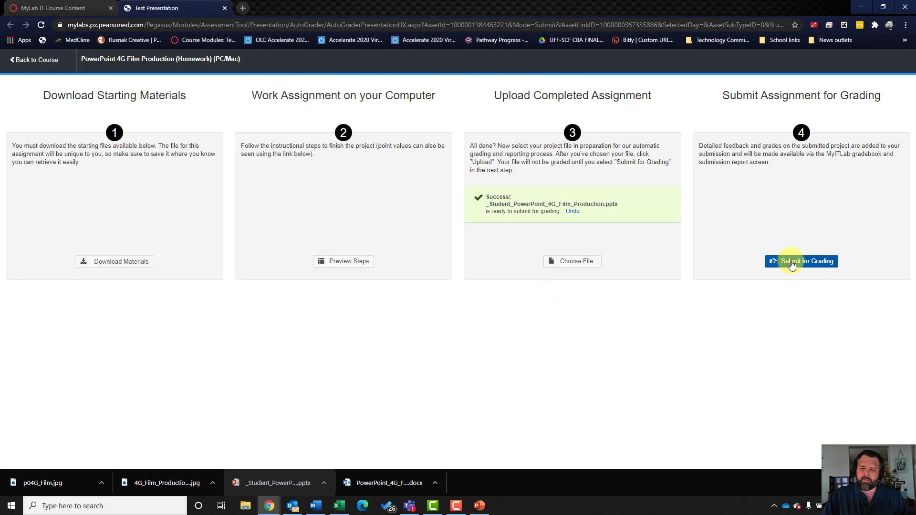
left_click(818, 261)
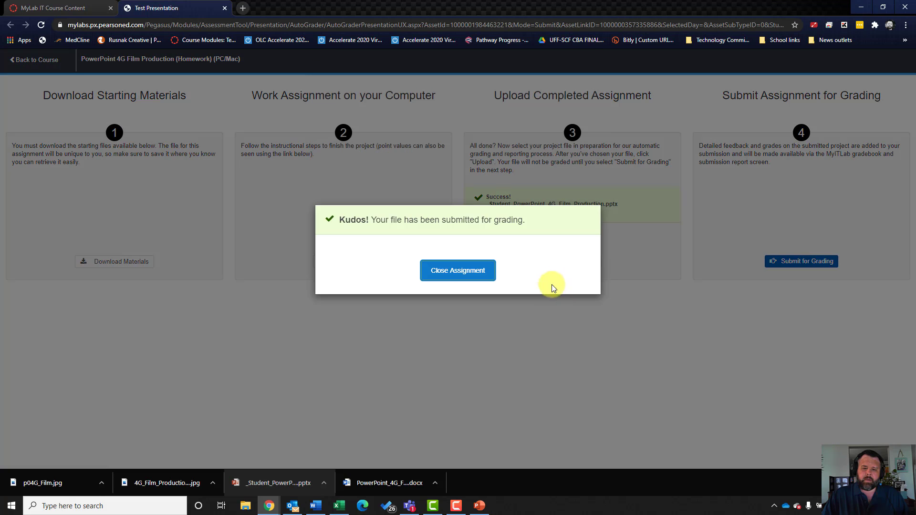
left_click(445, 273)
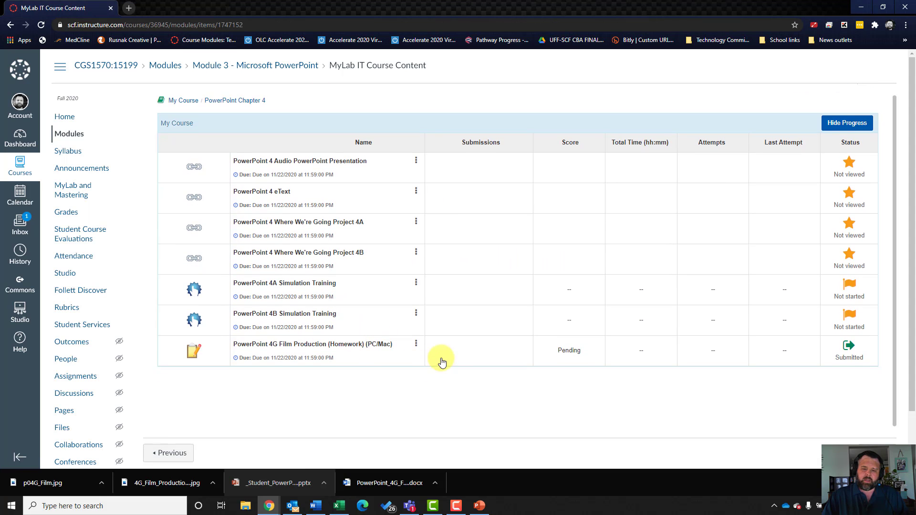
Step: Open Submission 1/1 of the 4G Film Production homework to view its 100% score card
left_click(415, 344)
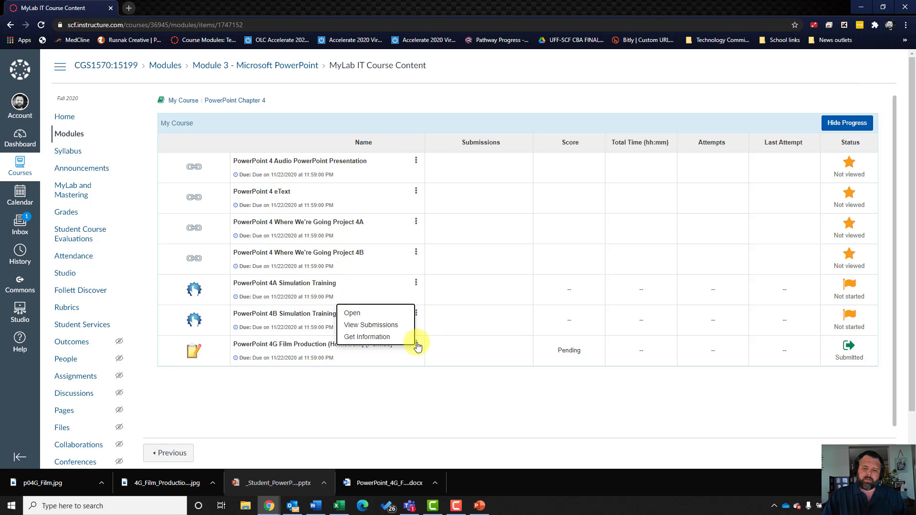
left_click(385, 327)
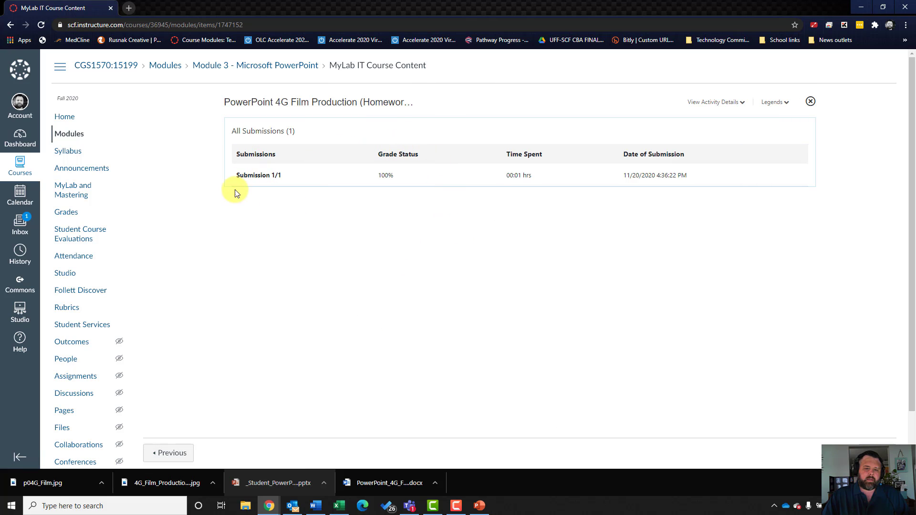
left_click(262, 176)
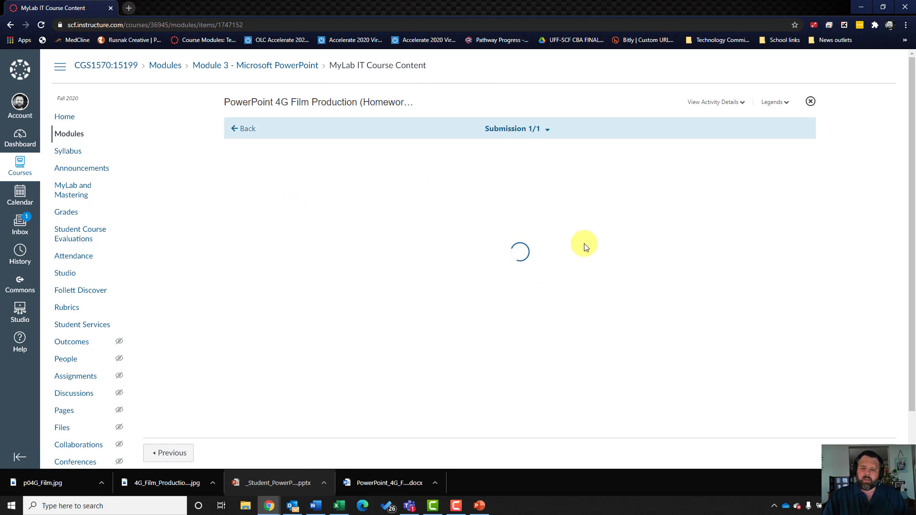